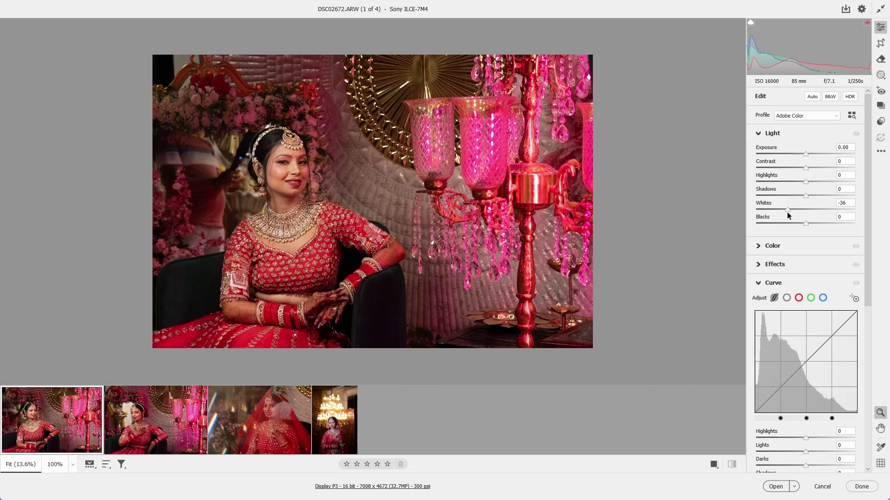
Set the first bridal photo's Highlights to -30, Whites to -35, Blacks to -1 and Shadows to +37
mouse_move(802, 182)
mouse_down()
mouse_move(781, 181)
mouse_move(790, 182)
mouse_up()
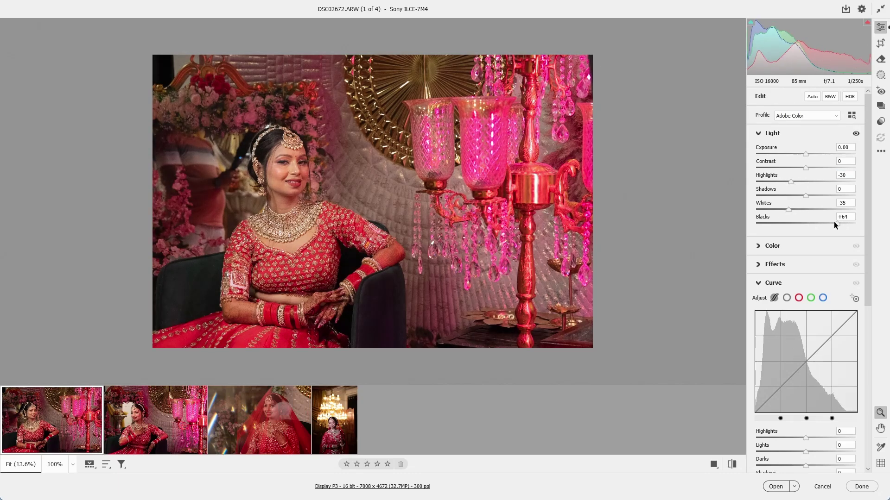
click(807, 223)
drag(807, 223, 825, 195)
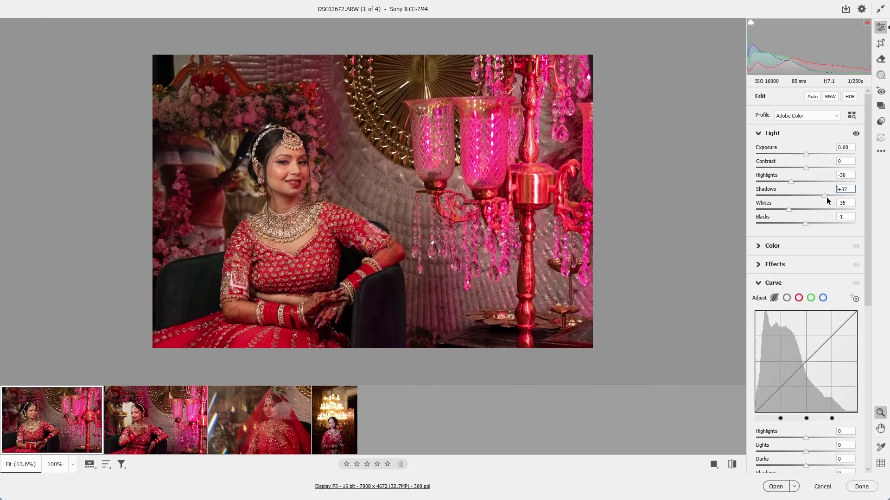
Lower the Oranges saturation to about -21 and raise the Oranges luminance to +33 in the Color Mixer
scroll(861, 335, down, 4)
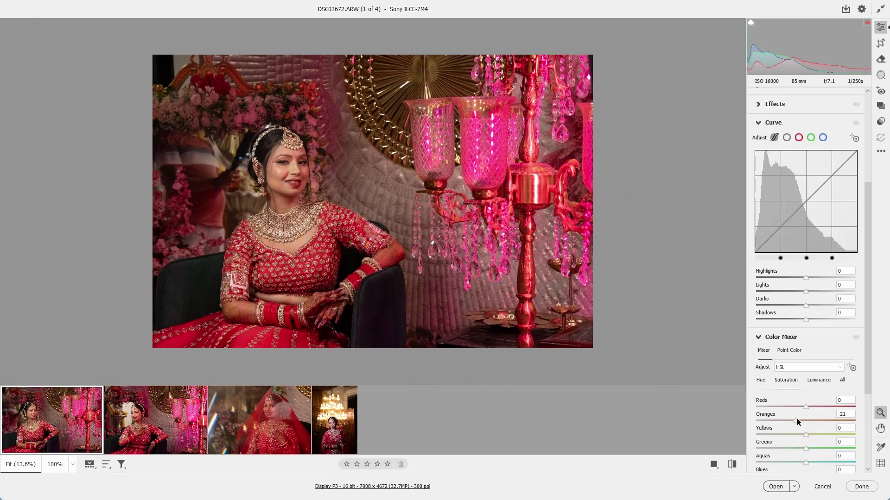
click(819, 380)
drag(812, 419, 829, 420)
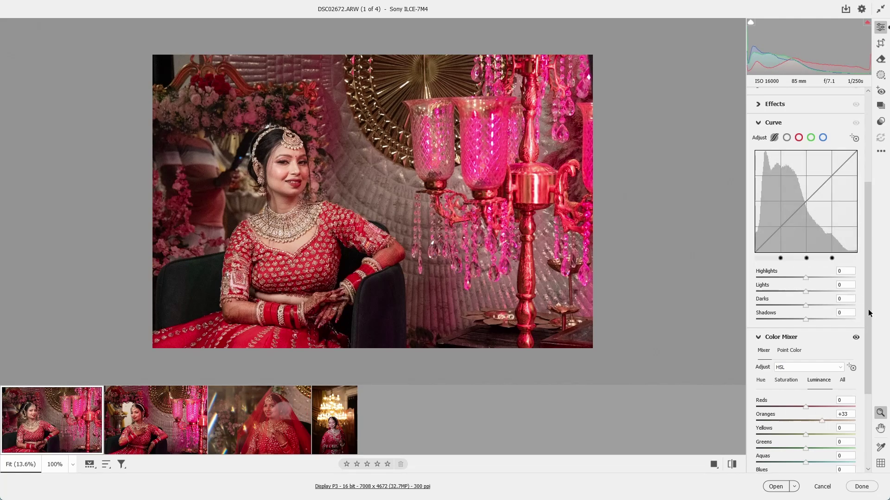
Set manual noise reduction to Luminance 26, Color 21 and Color Detail 43, and check the result up close
scroll(846, 426, down, 3)
click(761, 409)
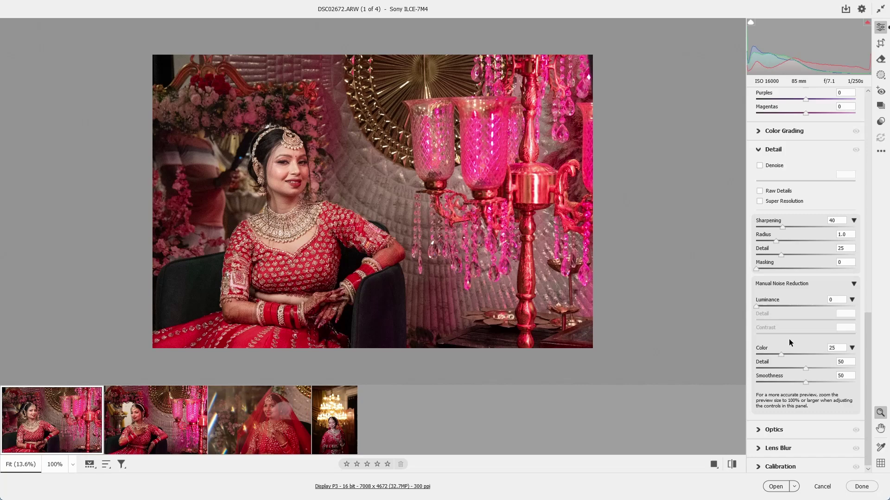
click(773, 306)
drag(784, 310, 781, 312)
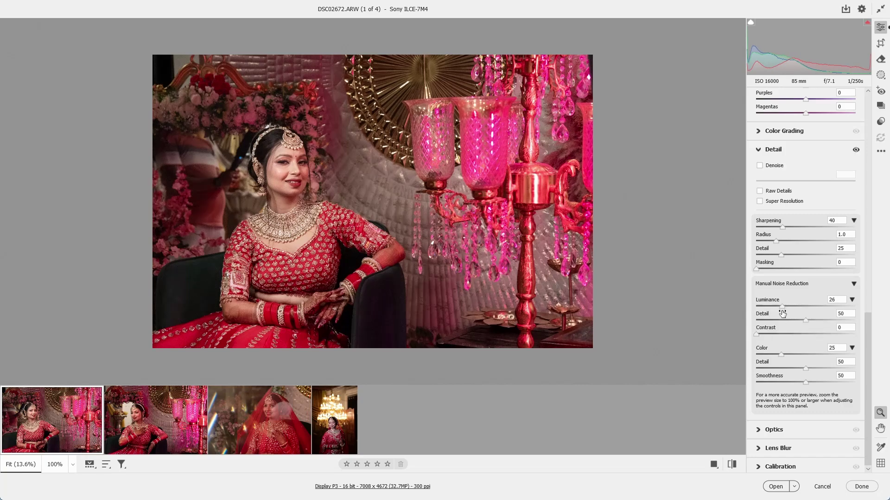
drag(780, 359, 774, 355)
click(300, 177)
alt+click(402, 254)
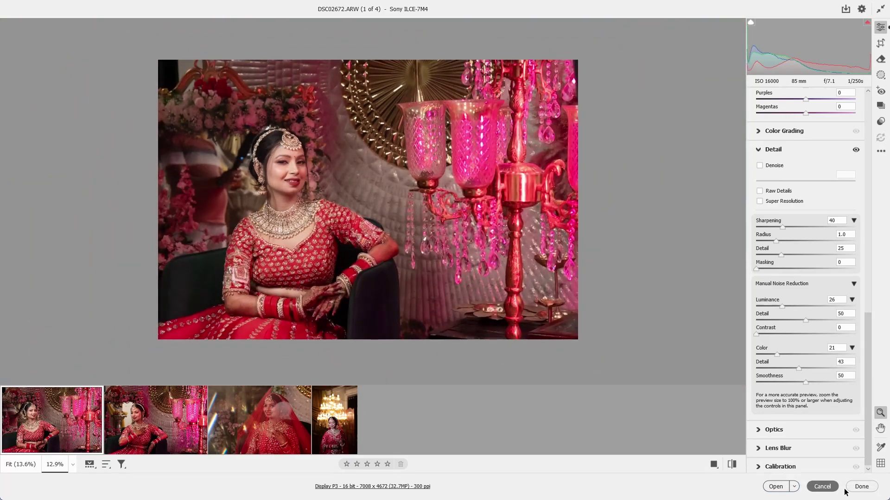
Copy the default subset of edit settings from DSC02672 and paste it onto DSC02673
right_click(333, 74)
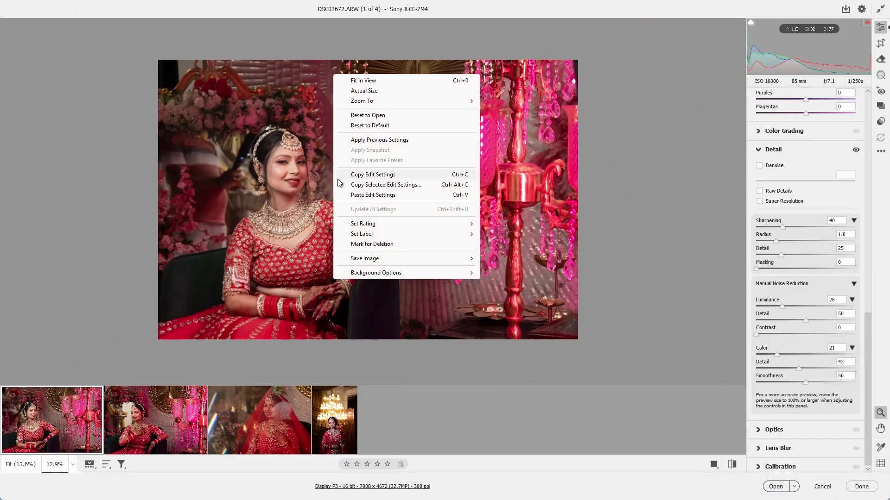
click(397, 190)
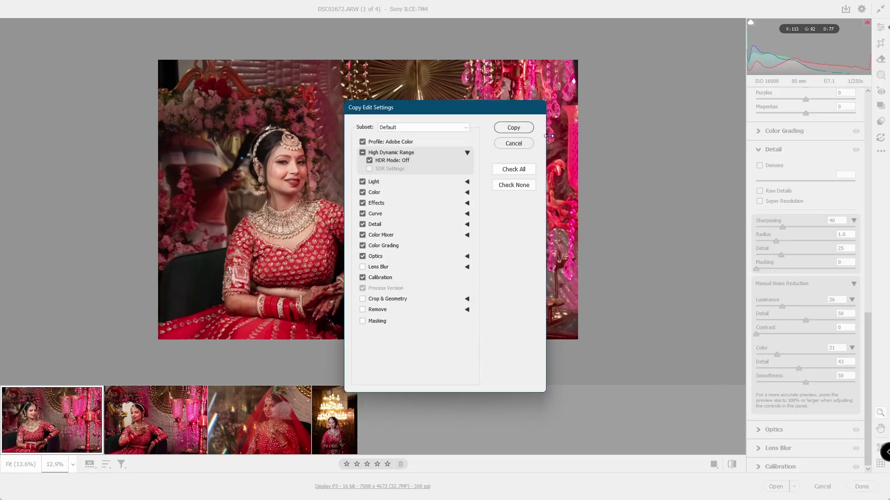
click(528, 126)
click(160, 447)
right_click(365, 86)
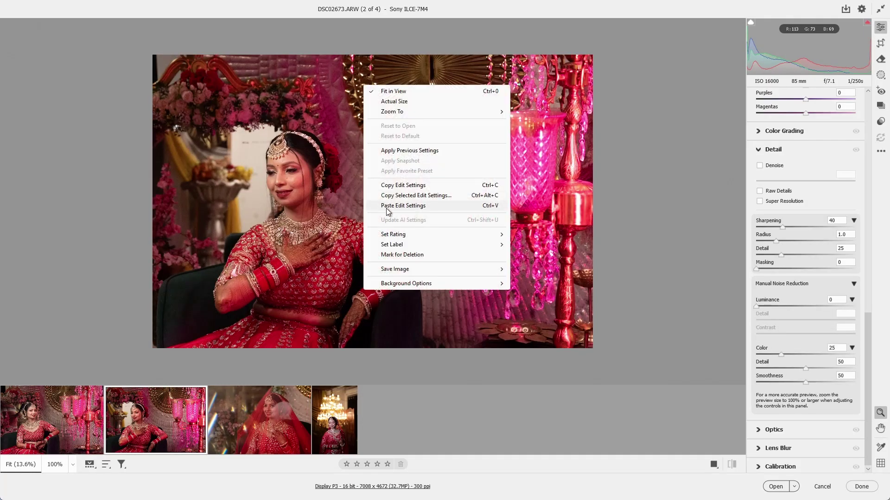
click(403, 206)
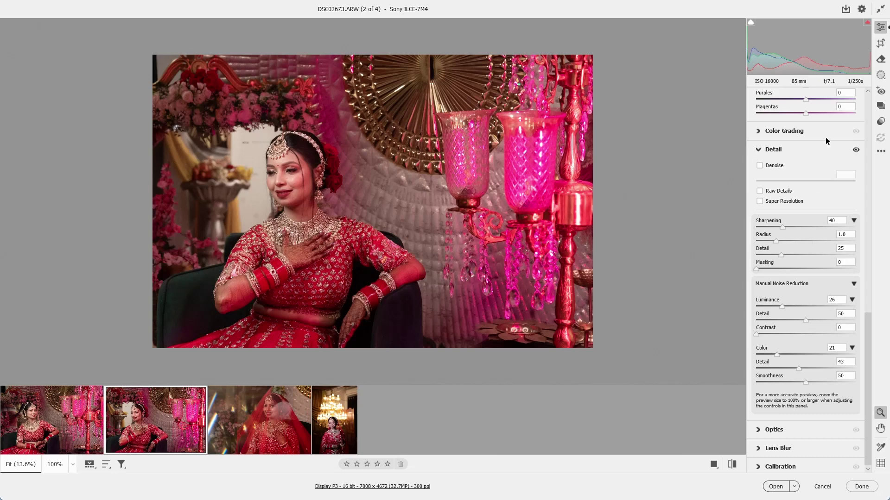
Set the Shadows of DSC02673 to +45 and its Exposure to +0.35
drag(870, 340, 878, 116)
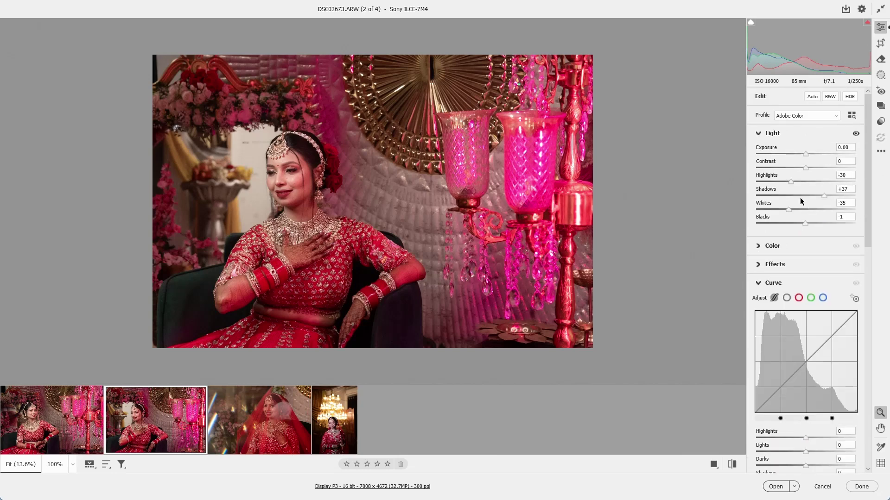
drag(824, 196, 830, 195)
drag(807, 153, 809, 155)
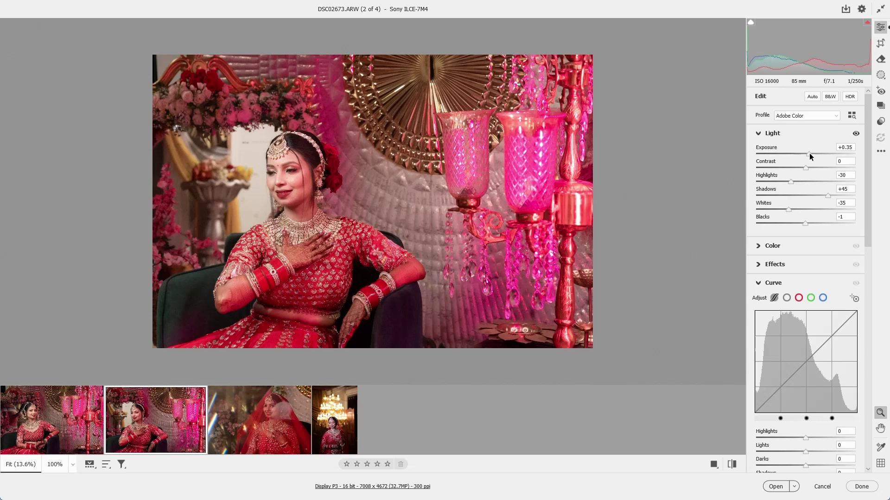
Copy the edit settings of DSC02673 onto DSC02740 and set that photo's Contrast to +31
right_click(295, 109)
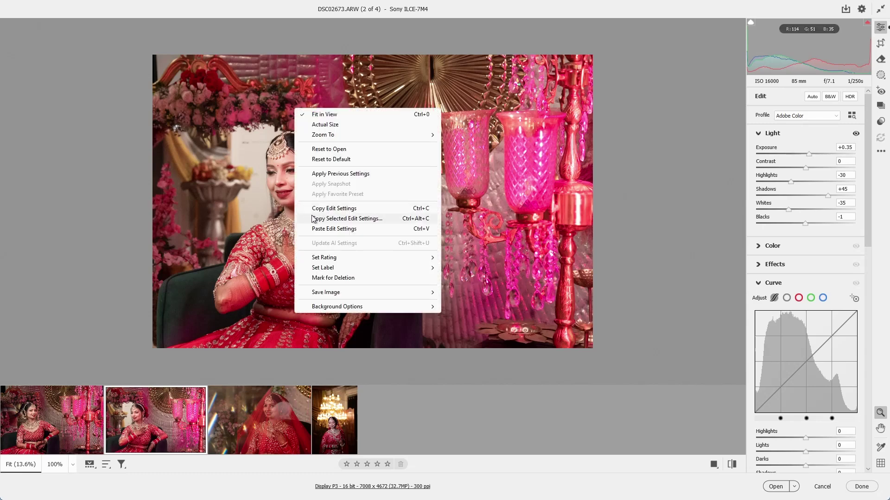
click(335, 208)
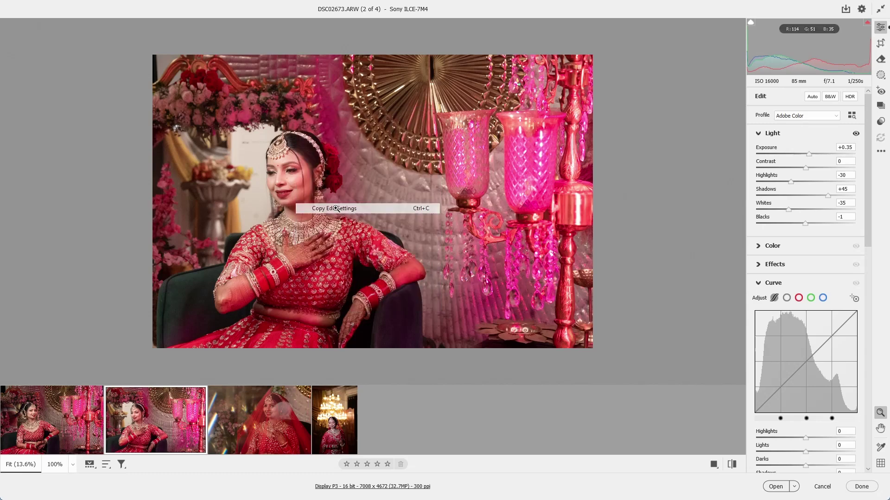
click(283, 445)
right_click(383, 57)
click(401, 180)
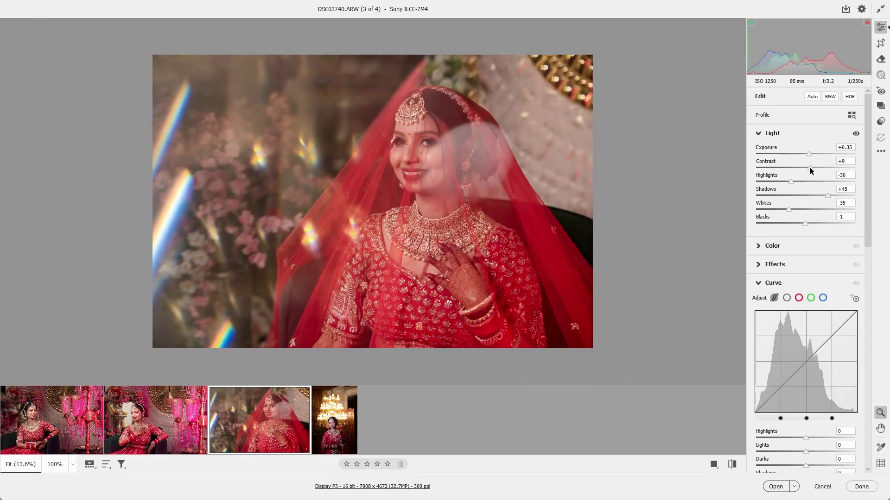
drag(811, 168, 819, 169)
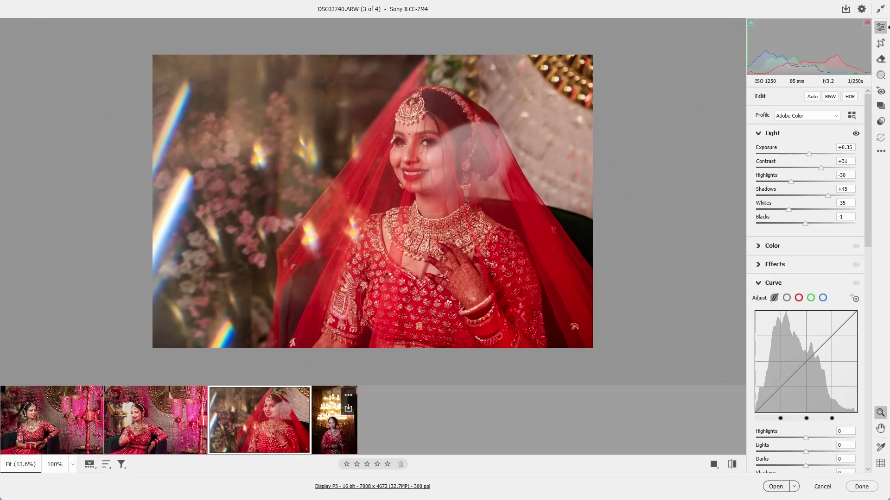
Paste the copied edit settings onto DSC02755 and set its Contrast to +25
click(327, 437)
right_click(418, 184)
click(456, 194)
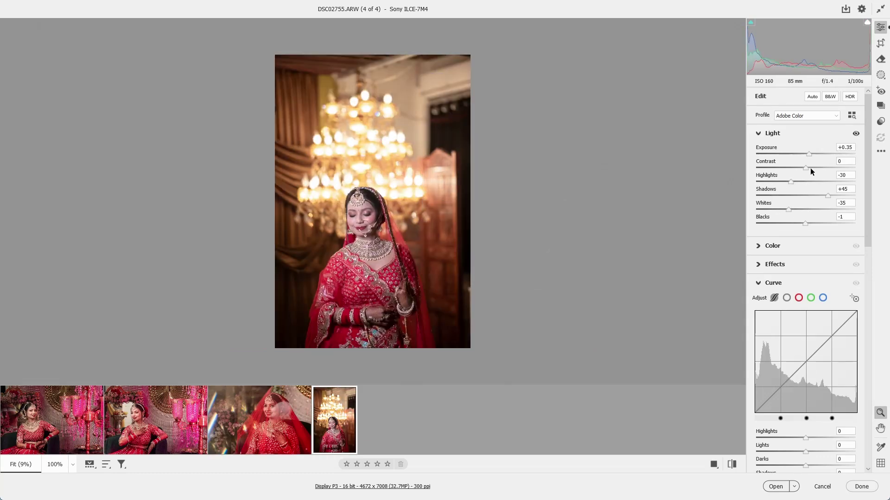
drag(810, 168, 818, 168)
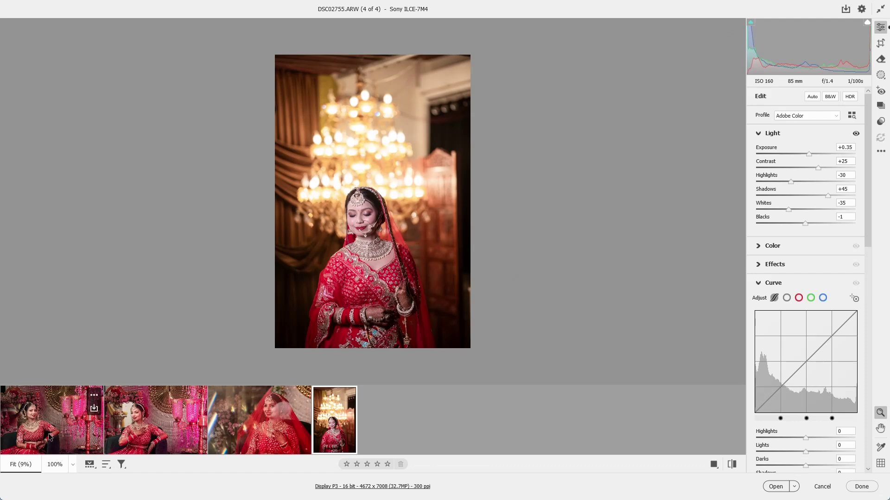
Save DSC02672 and DSC02673 as JPEGs of quality 12 in their original folder
click(94, 408)
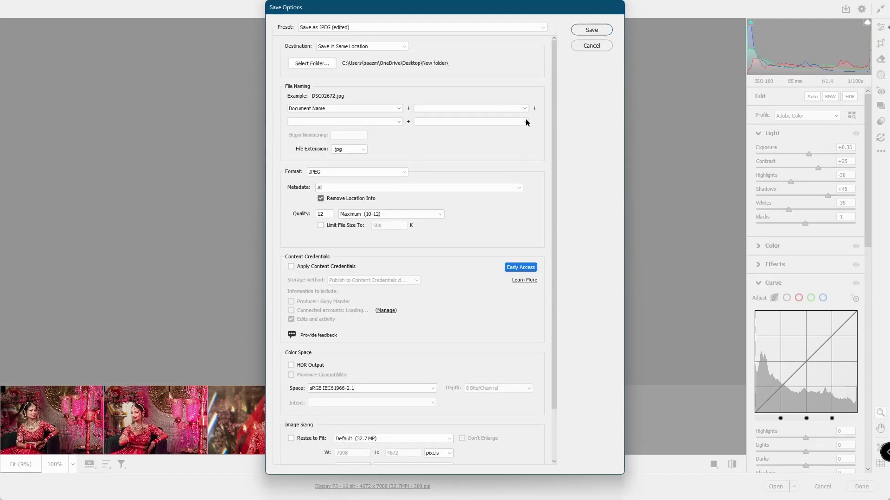
click(591, 30)
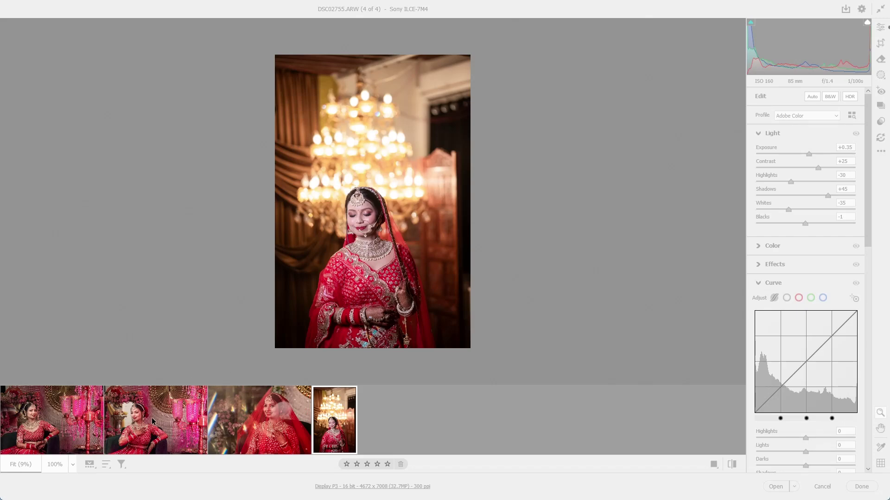
click(175, 415)
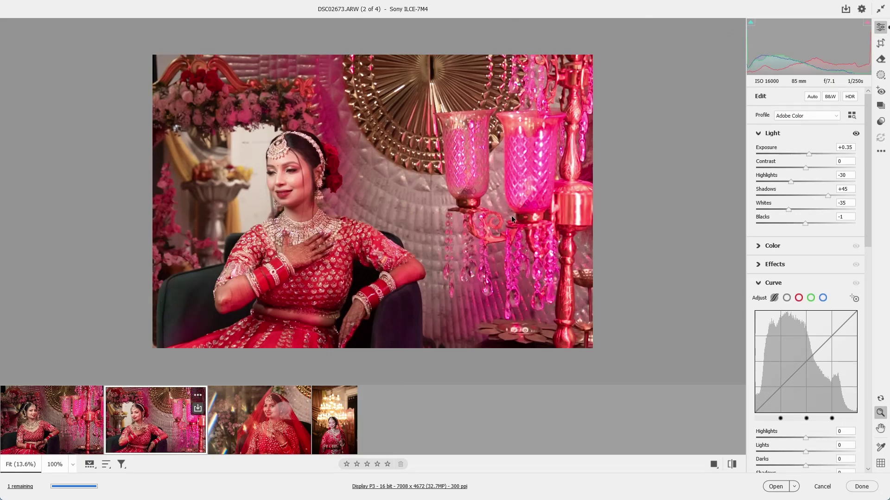
key(ctrl+s)
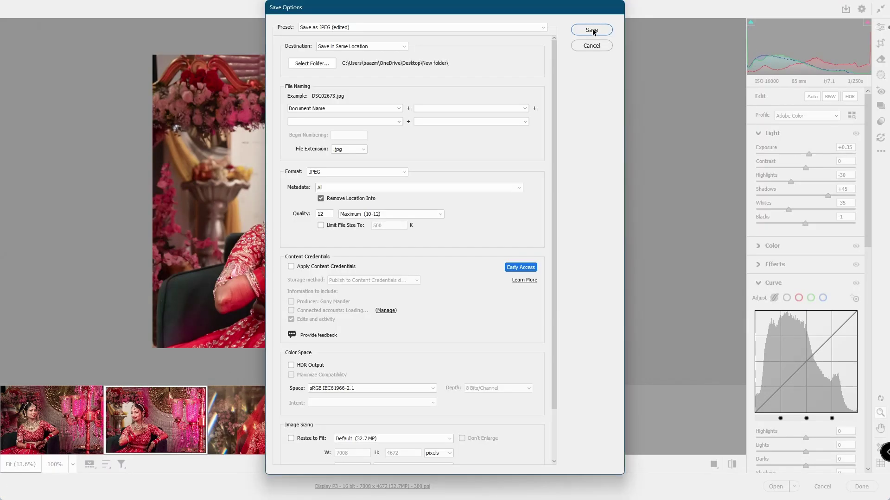
click(591, 29)
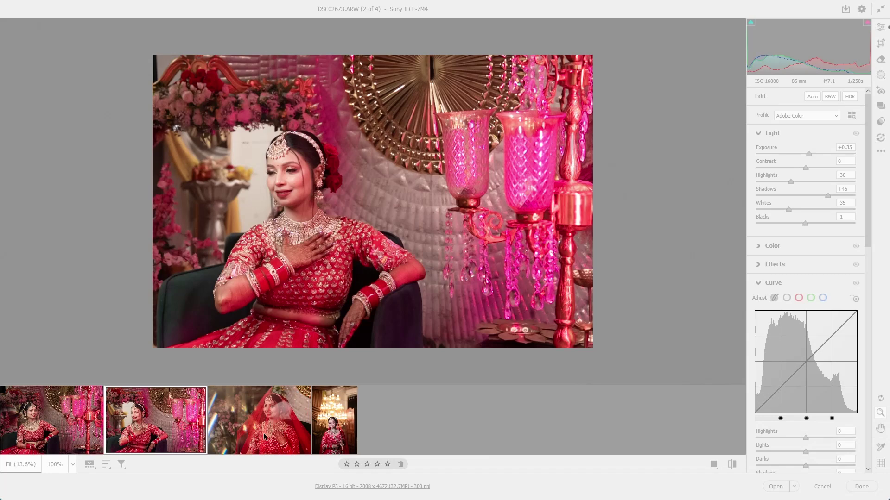
Save DSC02755 as a JPEG of quality 12 in the same location and finish the raw editing session
click(292, 423)
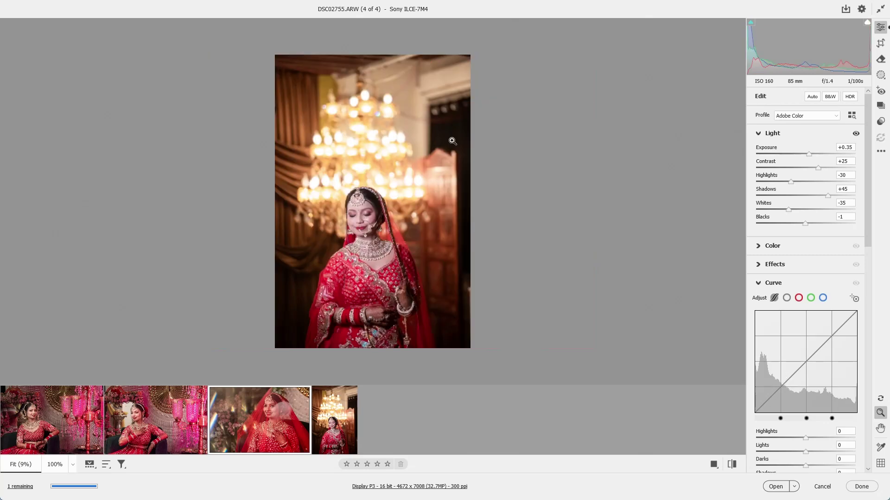
key(ctrl+s)
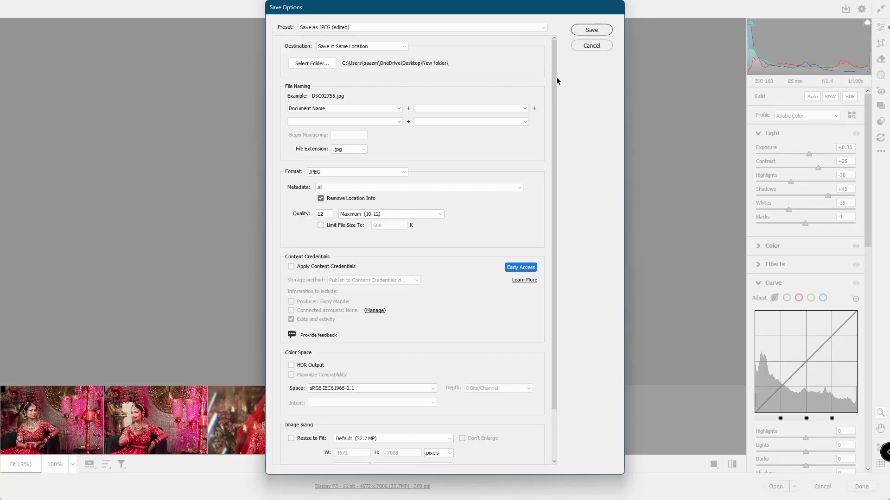
click(602, 29)
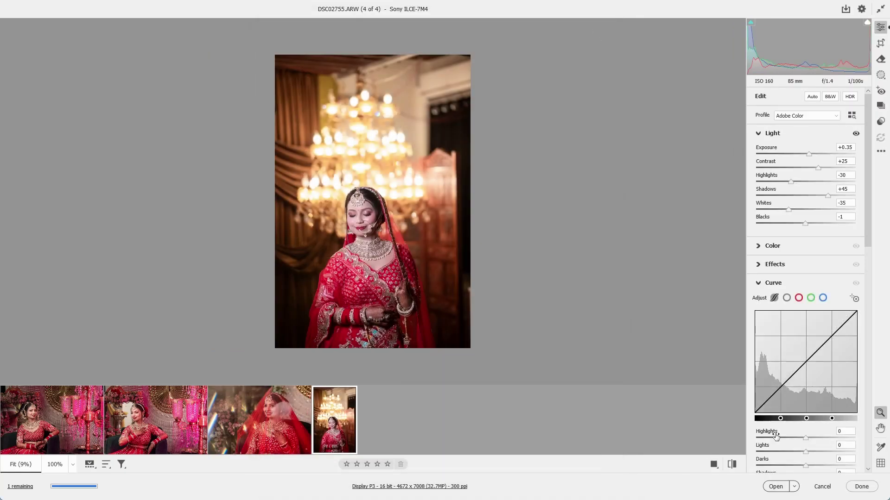
click(860, 487)
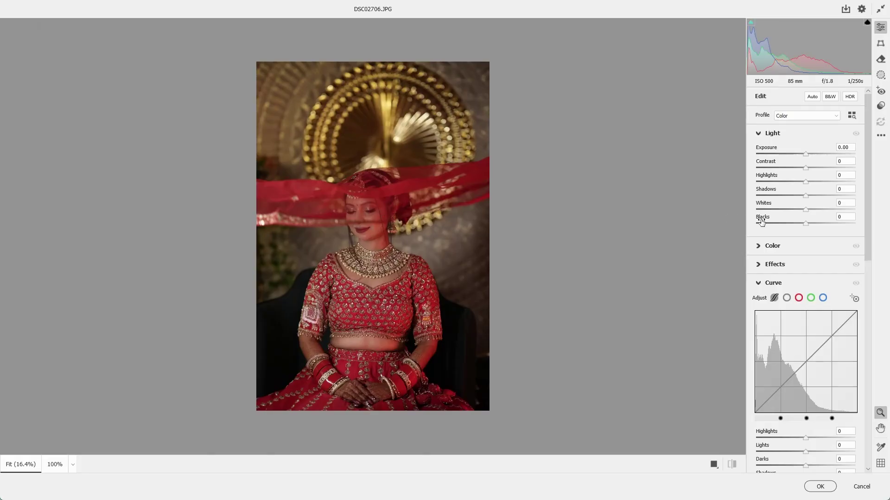
Set Exposure to +0.75, Highlights to -29, Shadows to +29, Whites to -40 and Blacks to -3 on DSC02706.JPG
drag(805, 223, 782, 210)
drag(800, 180, 819, 196)
drag(806, 153, 814, 157)
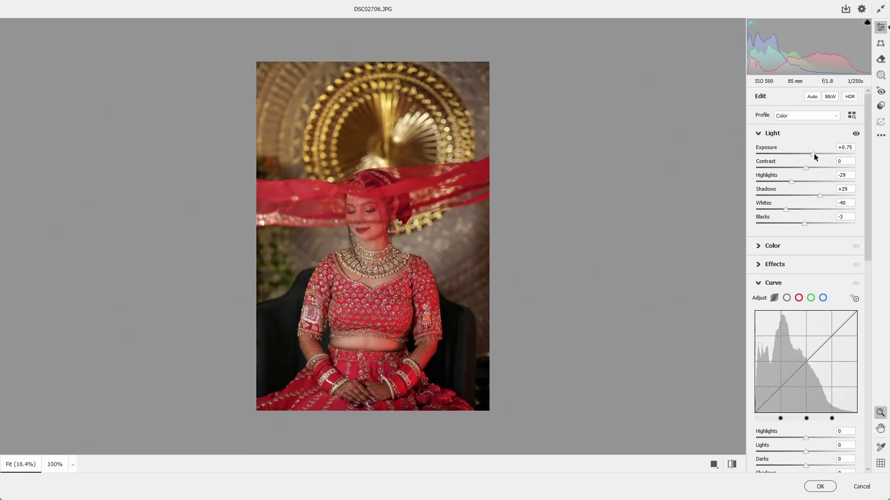
Raise the Oranges luminance of DSC02706.JPG and set the Oranges saturation to -12
scroll(871, 278, down, 6)
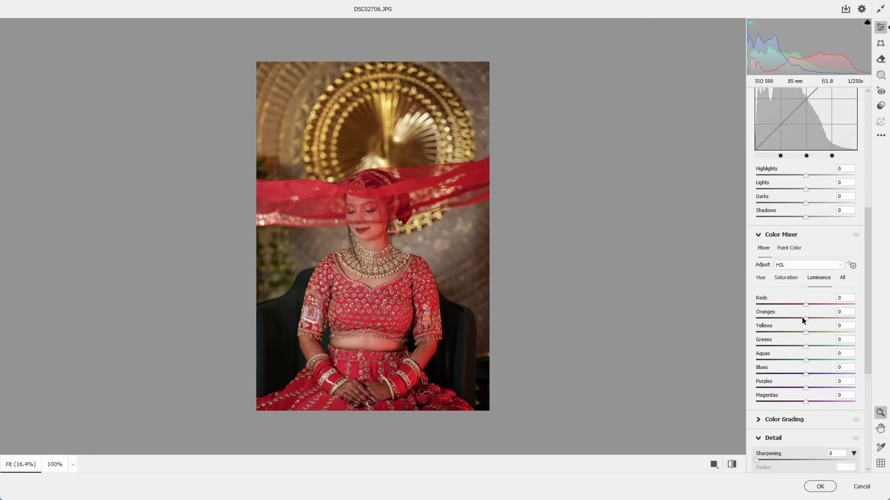
drag(806, 319, 818, 318)
key(ctrl+alt+shift+s)
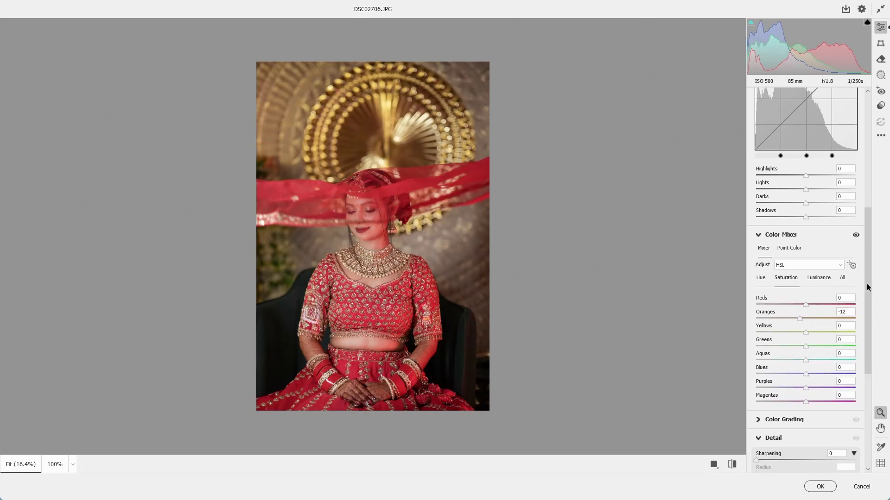
Set Contrast to +17 and adjust the curves, mapping point-curve input 121 to output 140 and lowering the parametric Shadows slightly
drag(866, 284, 884, 134)
click(813, 168)
click(786, 297)
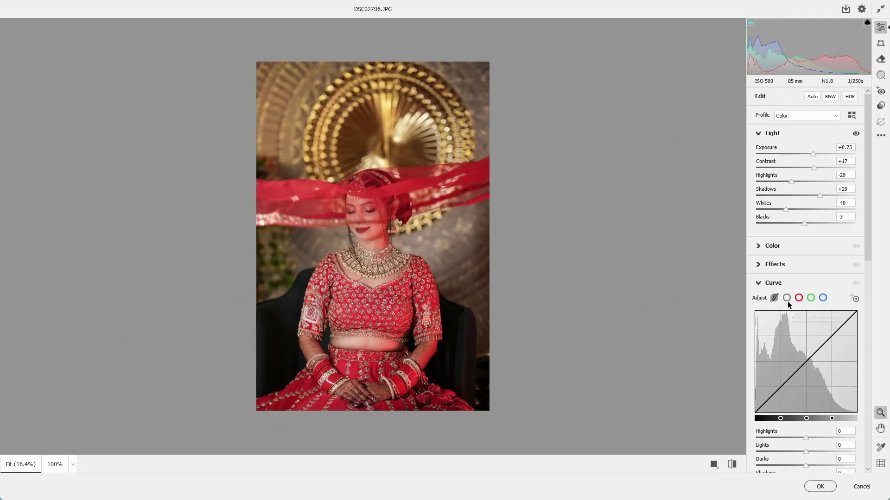
drag(805, 362, 804, 357)
scroll(855, 321, down, 4)
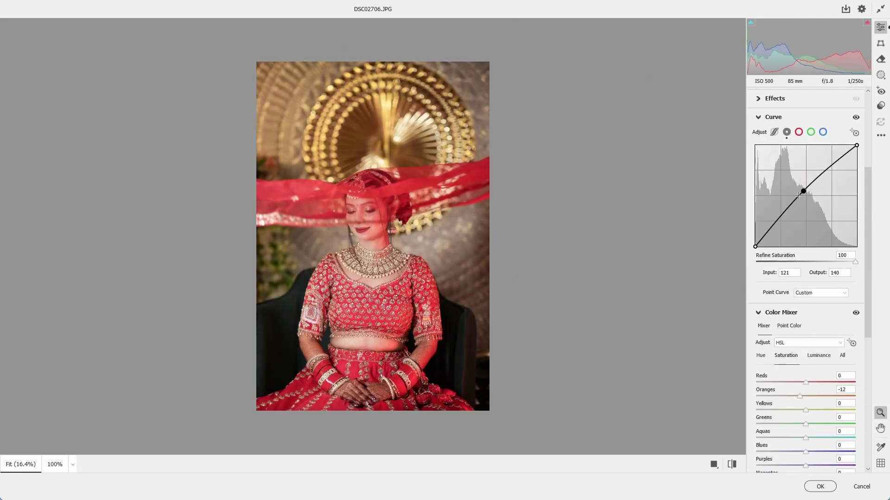
click(774, 133)
drag(803, 313, 796, 311)
Apply the raw adjustments to DSC02706.JPG and save it as a maximum-quality JPEG at quality 12
click(819, 486)
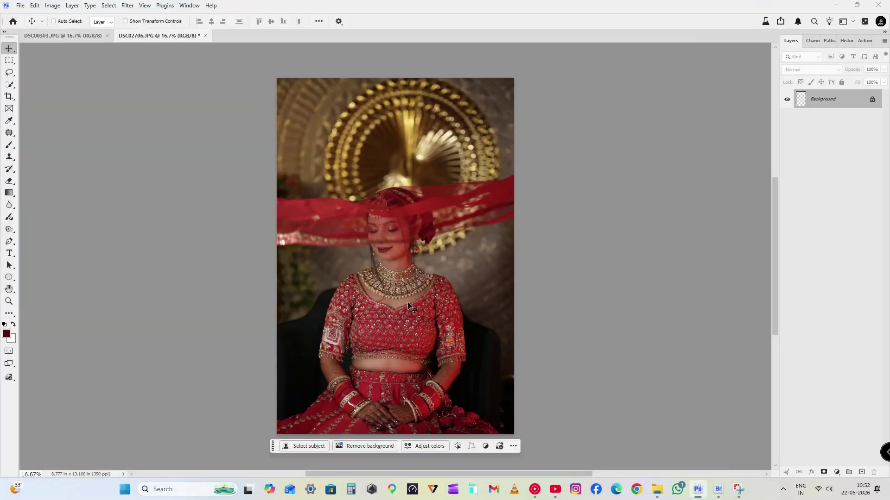
key(ctrl+s)
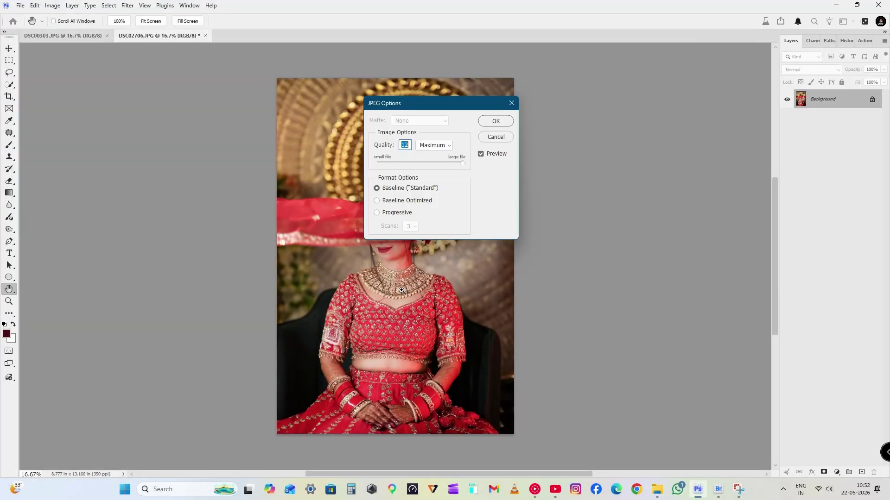
key(Return)
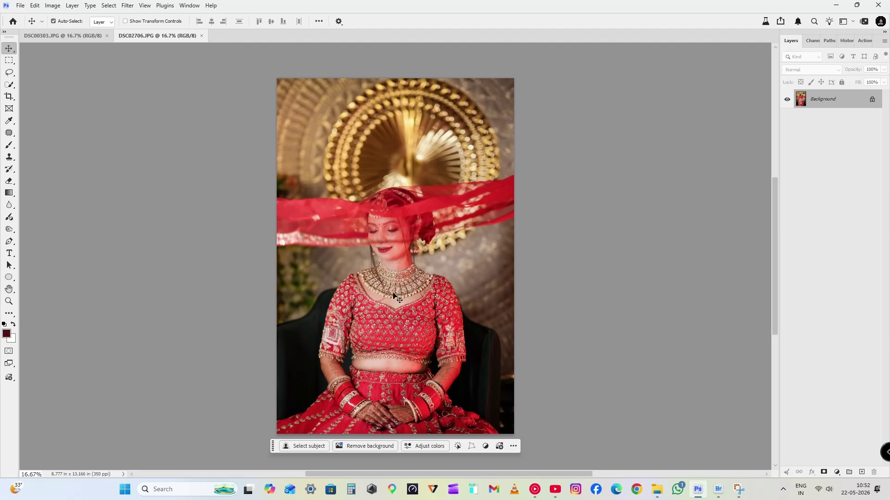
Reapply the last filter to DSC00303.JPG and fade its effect to 68% opacity
key(ctrl+Tab)
key(ctrl+alt+f)
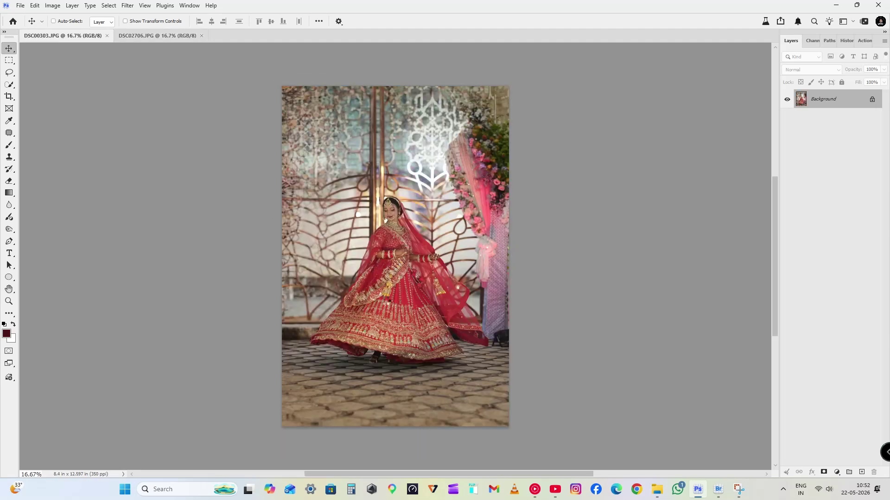
key(ctrl+0)
key(ctrl+shift+f)
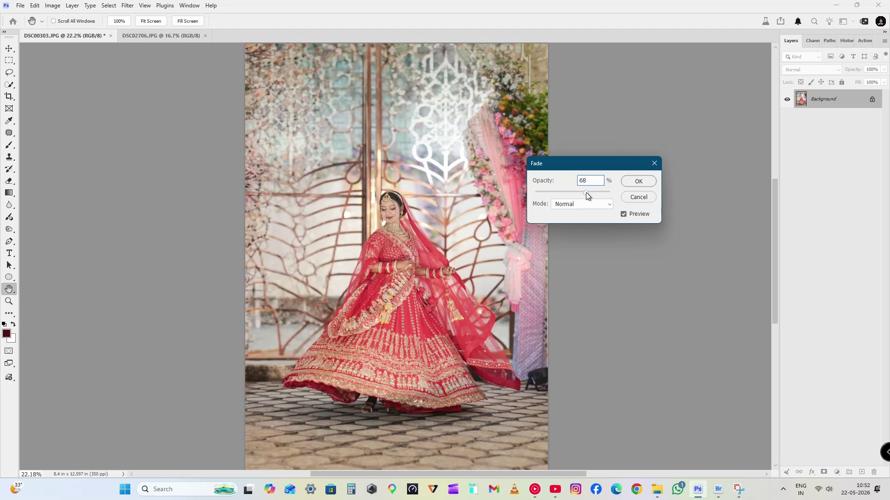
key(Return)
key(v)
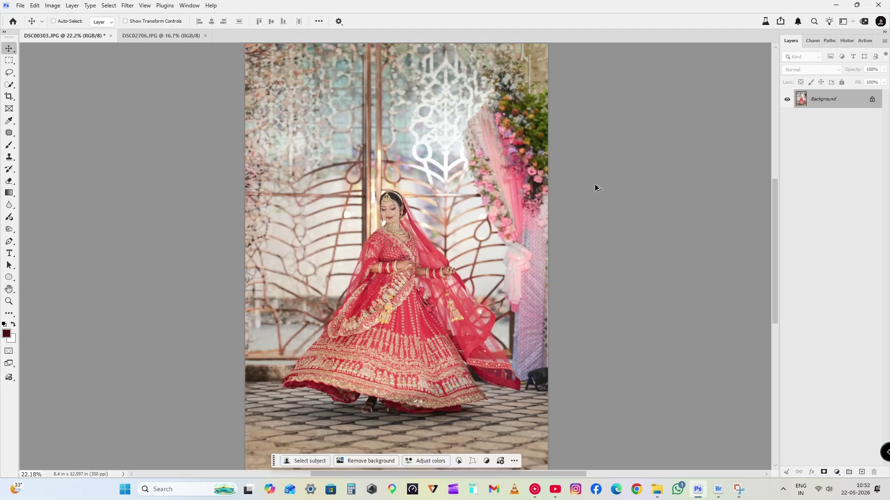
key(ctrl+z)
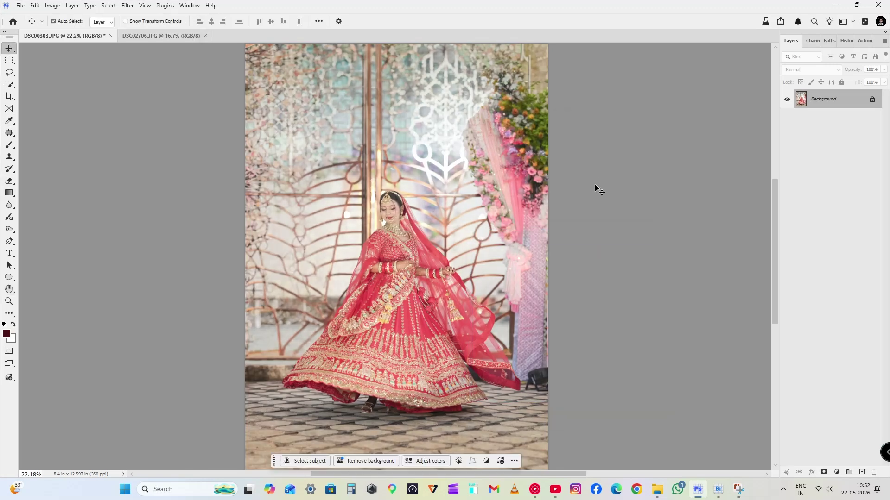
Apply automatic Levels to DSC00303.JPG, moving the midtone point slightly towards the highlights side of the curve's correction
key(ctrl+l)
click(639, 286)
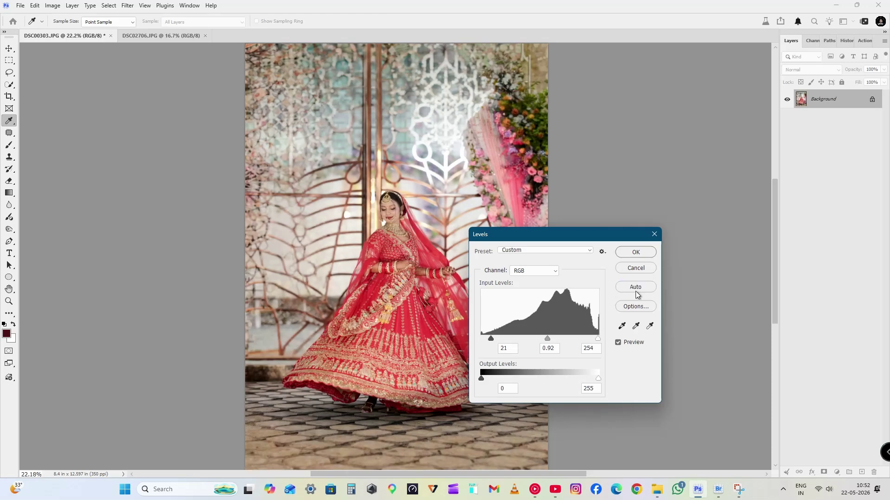
drag(547, 339, 544, 340)
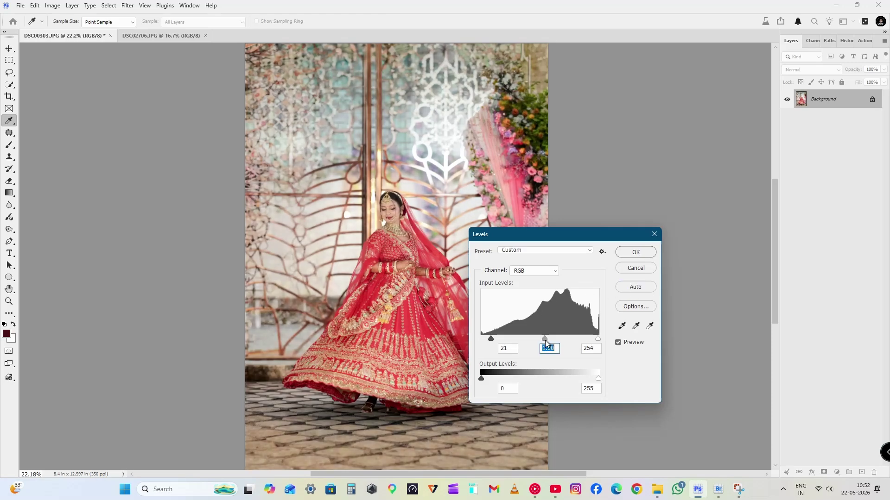
key(Tab)
key(Return)
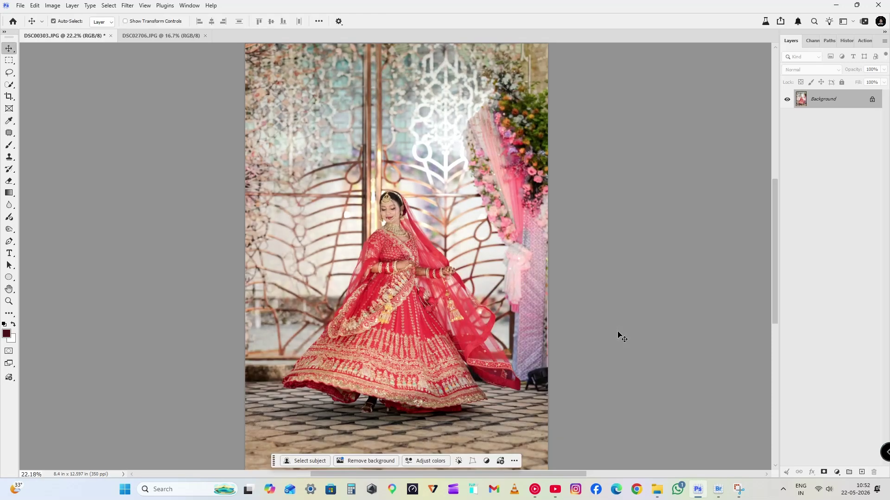
Save DSC00303.JPG and close both open photos
key(ctrl+s)
key(ctrl+w)
key(ctrl+w)
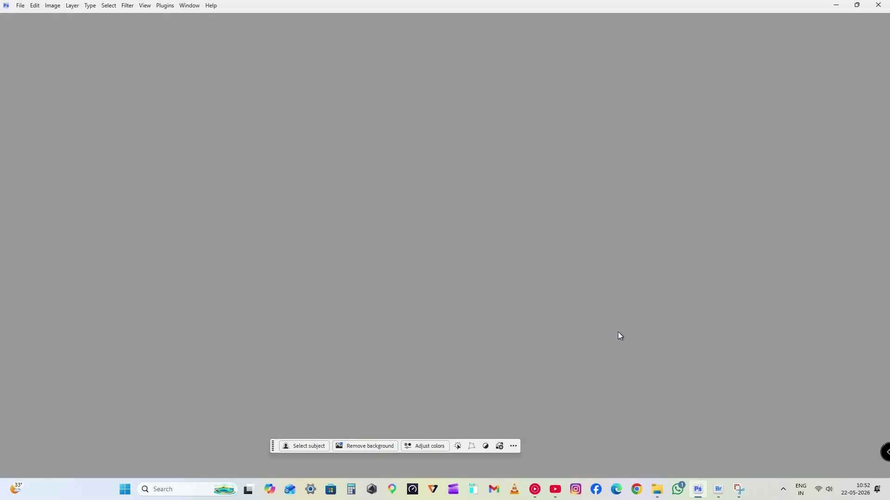
key(ctrl+o)
key(Escape)
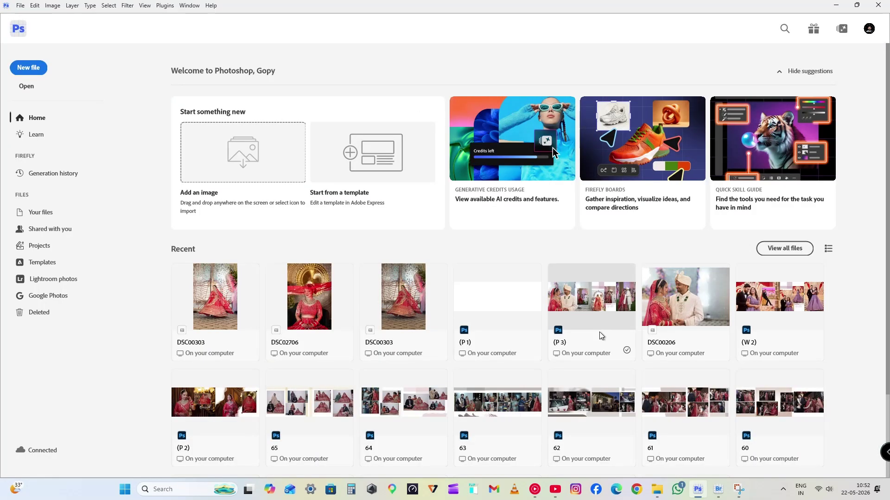
Create a 36 × 12 inch document at 250 pixels per inch, show the rulers and place a vertical guide at 18 inches
key(ctrl+n)
click(616, 165)
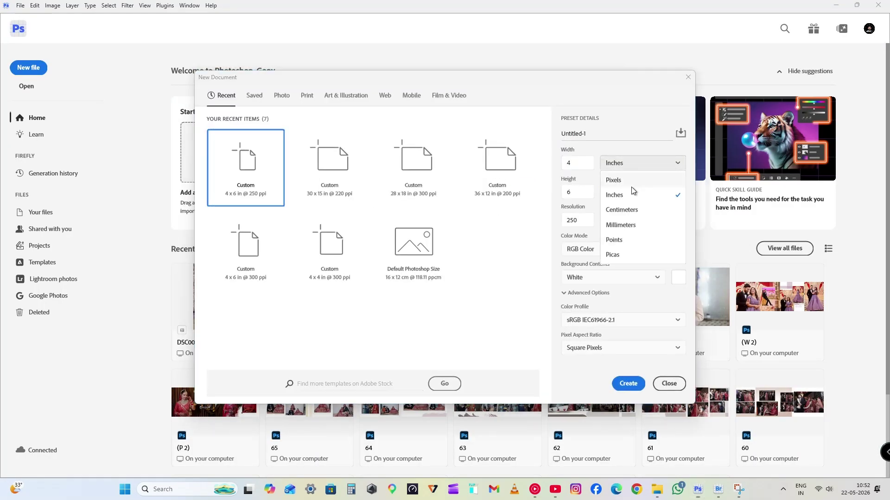
click(627, 195)
double_click(577, 163)
text(36)
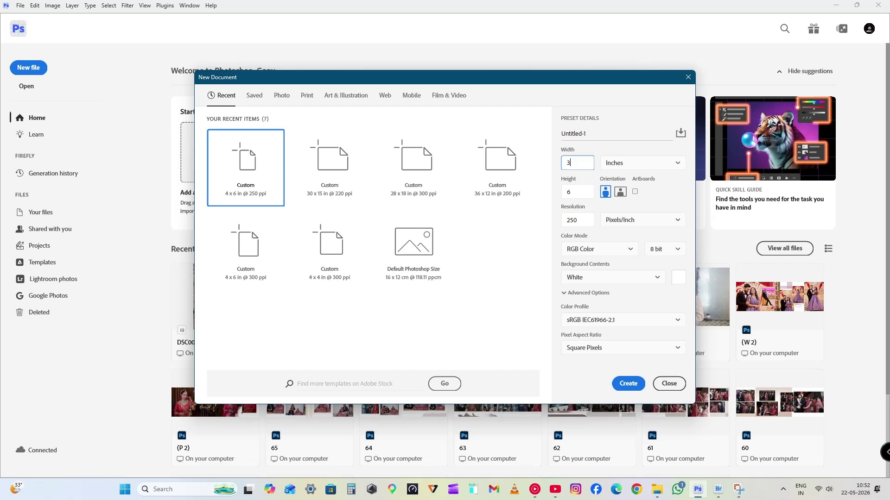
key(Tab)
text(12)
key(Tab)
key(Return)
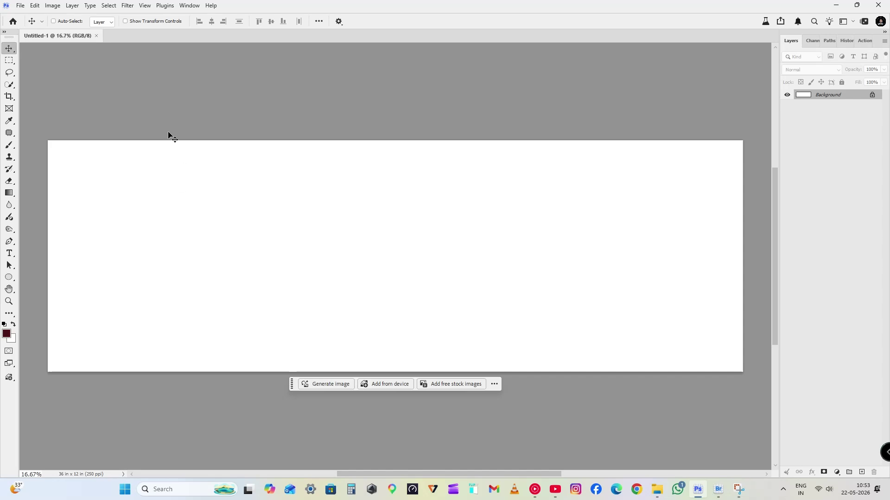
key(ctrl+r)
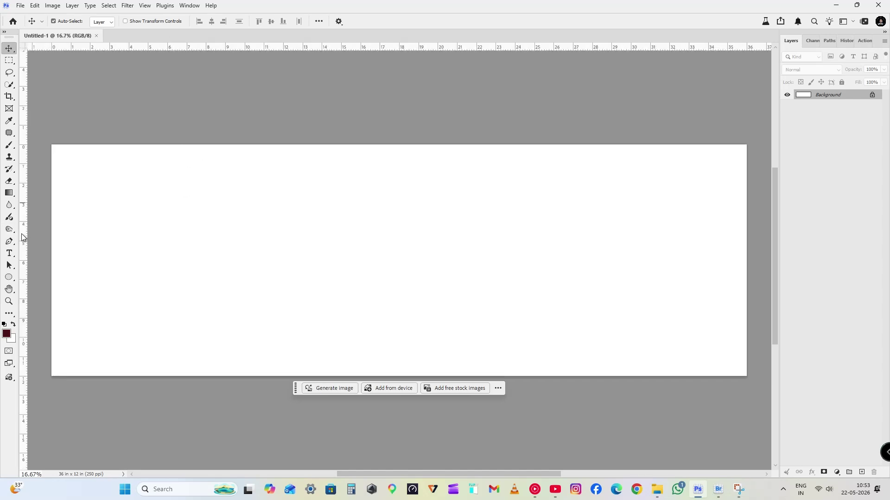
drag(24, 238, 399, 231)
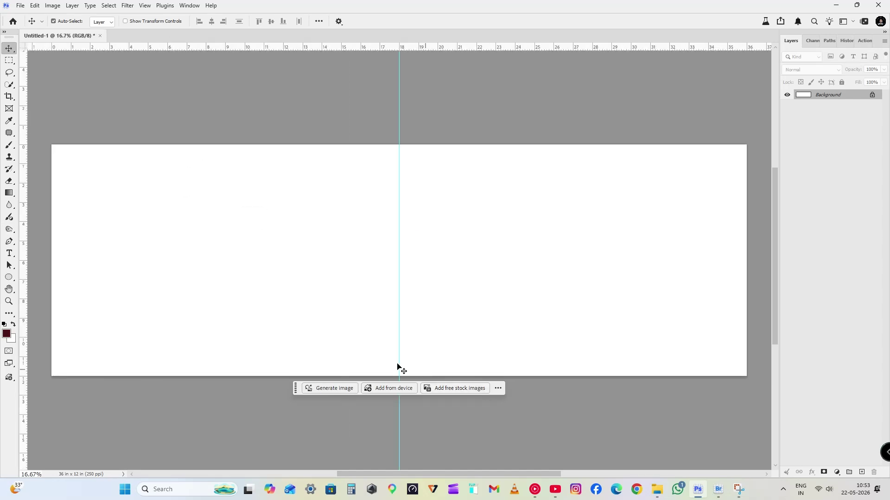
Copy a full-height strip about 7.7 inches wide from the page's left edge to a new layer and darken it to black
key(m)
drag(51, 146, 200, 387)
key(ctrl+j)
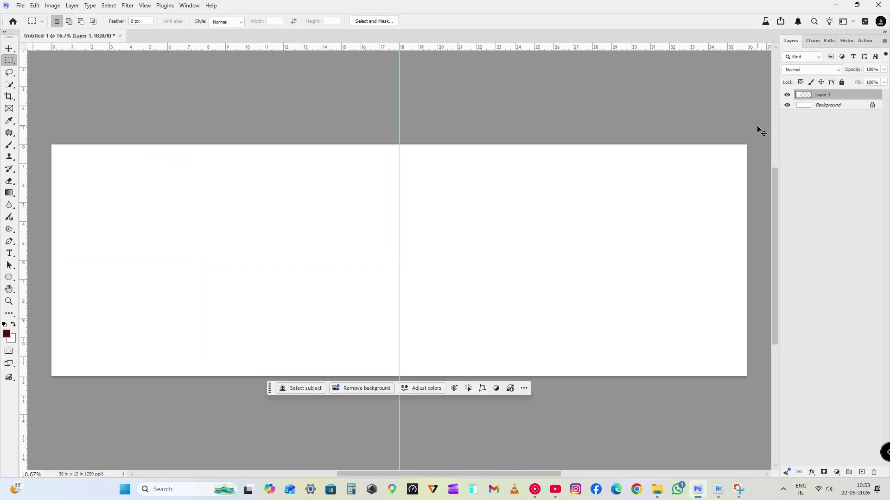
key(ctrl+u)
drag(616, 235, 477, 208)
key(Return)
key(v)
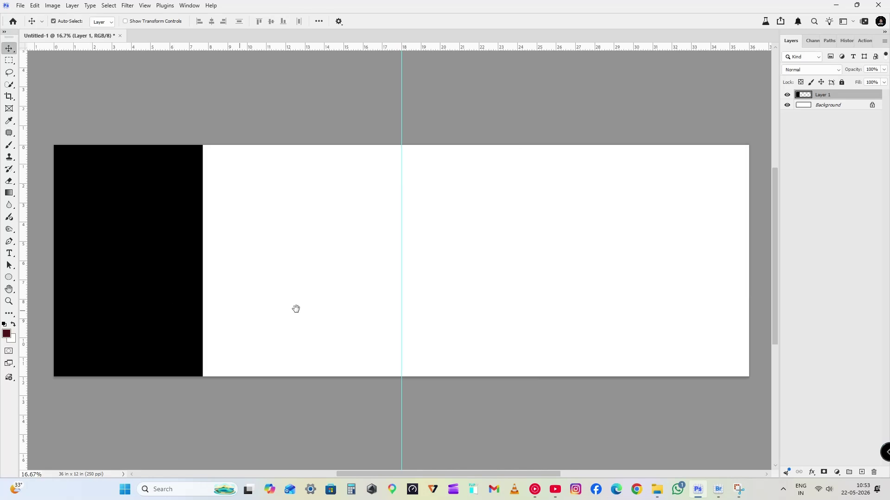
Narrow the black strip to about 6.8 inches and add a copy beside it, about 5.2 inches wide
drag(295, 309, 418, 309)
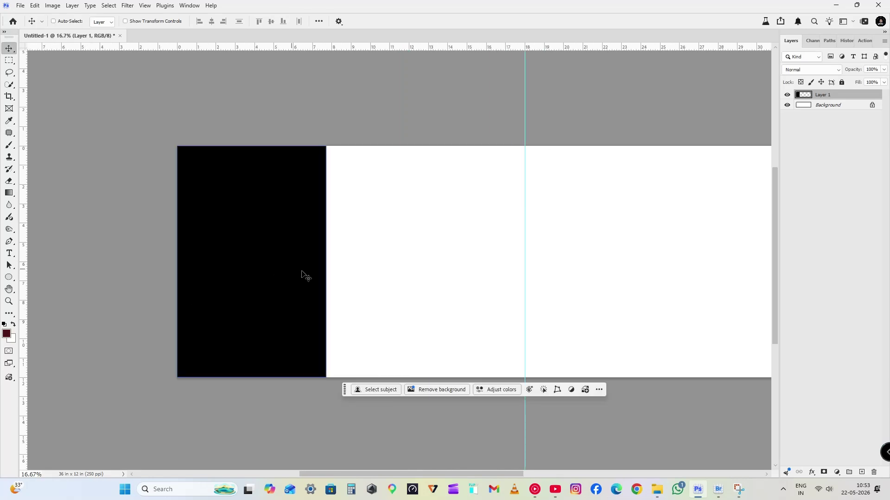
key(ctrl+t)
drag(327, 262, 397, 285)
key(Return)
key(ctrl+t)
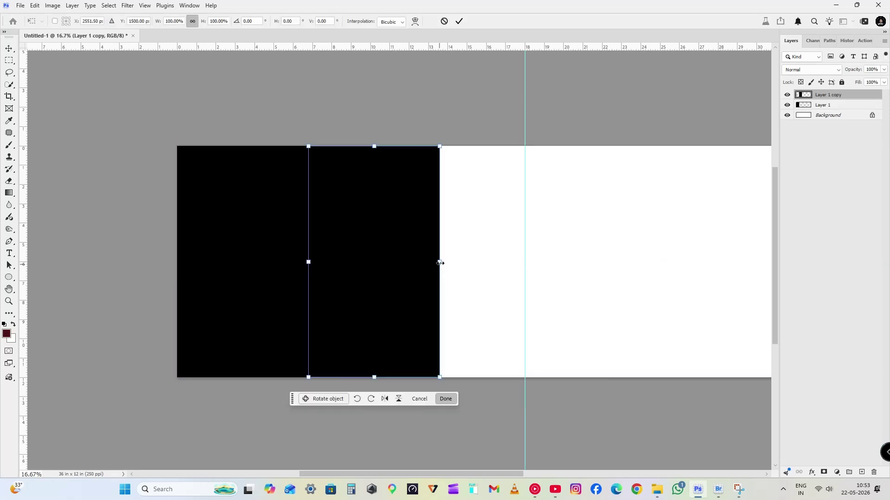
drag(438, 262, 408, 263)
key(Return)
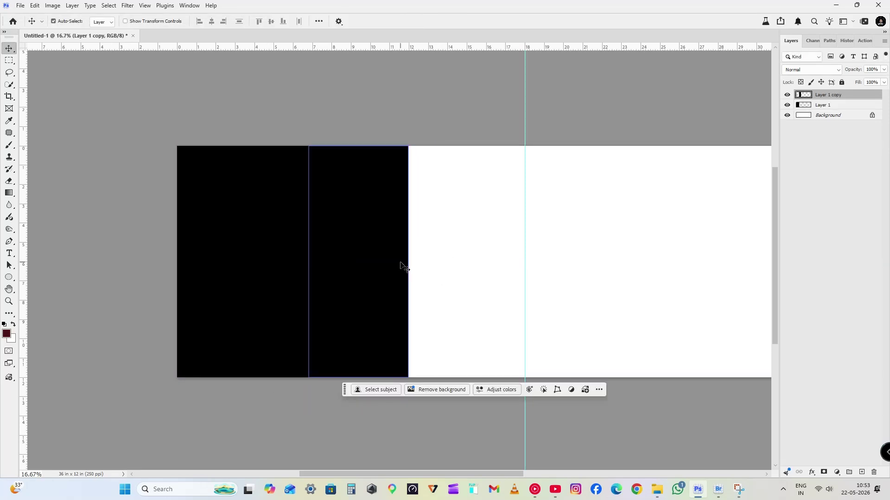
Set the second strip to 20% opacity and duplicate it alongside, widening the duplicate to meet the 18-inch guide
key(2)
drag(365, 290, 440, 277)
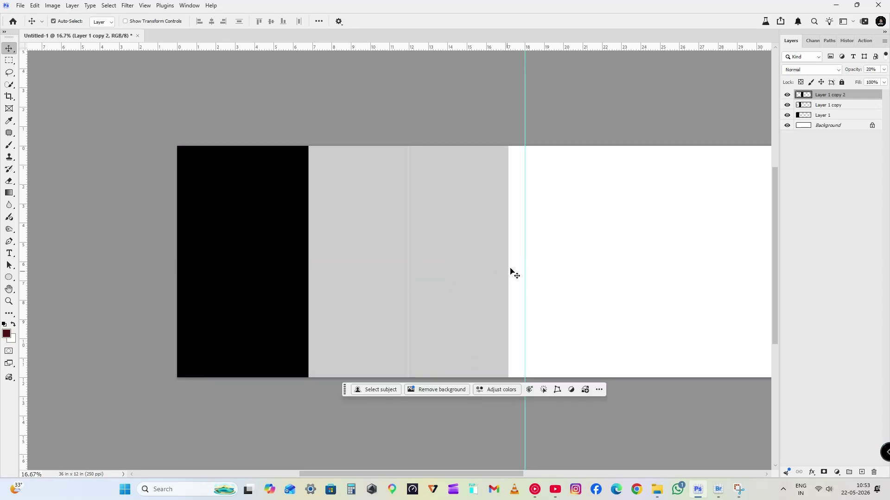
key(ctrl+t)
drag(509, 262, 524, 261)
key(Return)
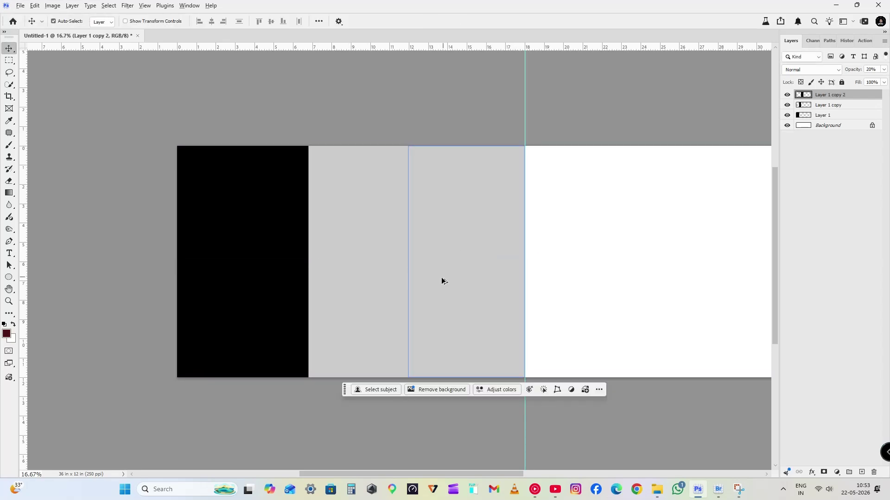
Place the DSC00303 photo in the black strip, fit it to the strip's area and merge it into that layer
scroll(441, 280, up, 2)
scroll(413, 290, left, 2)
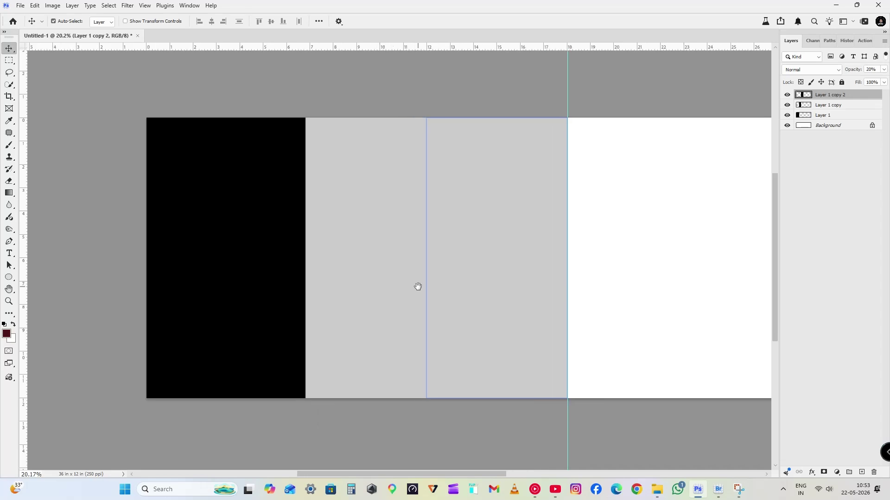
drag(236, 287, 337, 301)
click(337, 301)
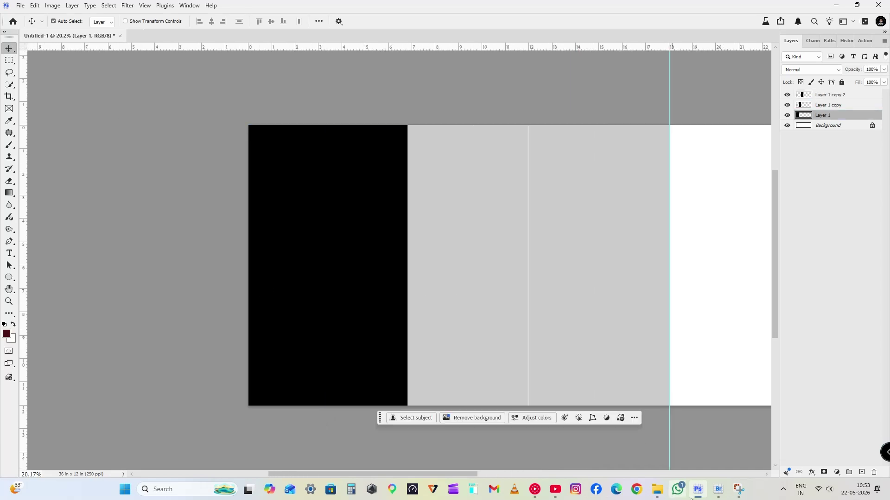
click(658, 489)
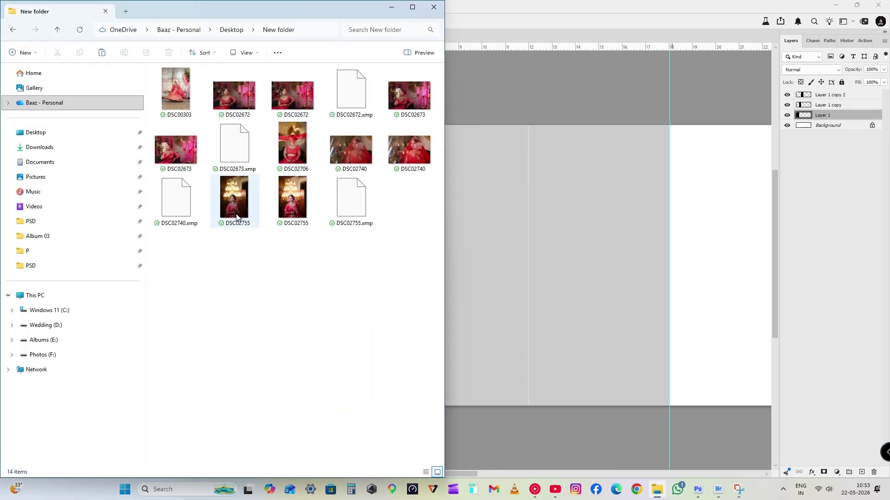
drag(180, 94, 377, 306)
drag(471, 413, 433, 418)
key(Return)
key(ctrl+e)
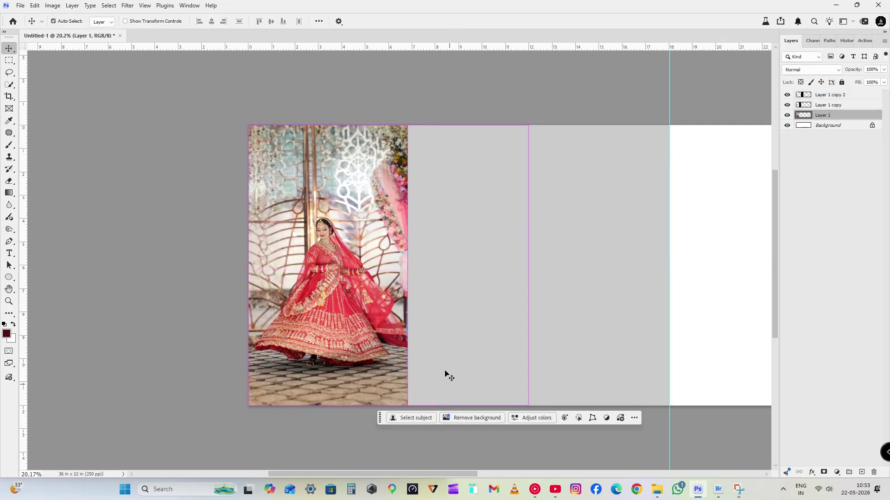
Draw a dark red rectangle over the middle strip and enlarge it to about 4.72 × 7.31 inches, flush with the strip's right edge
click(445, 286)
drag(523, 323, 460, 322)
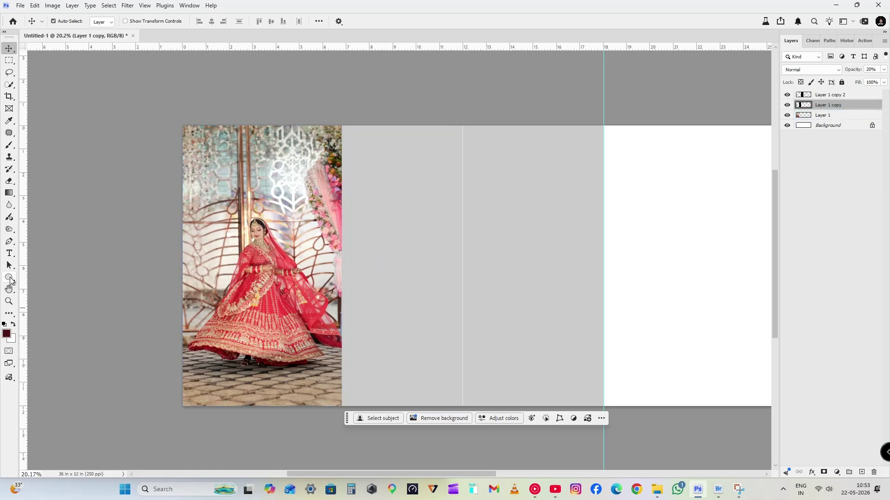
drag(9, 277, 30, 288)
click(46, 277)
drag(353, 201, 452, 354)
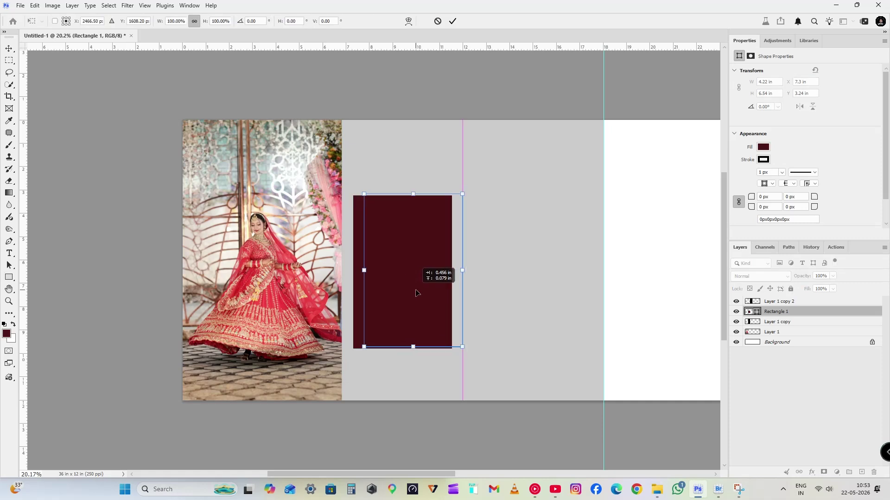
key(ctrl+t)
drag(363, 270, 353, 272)
key(Return)
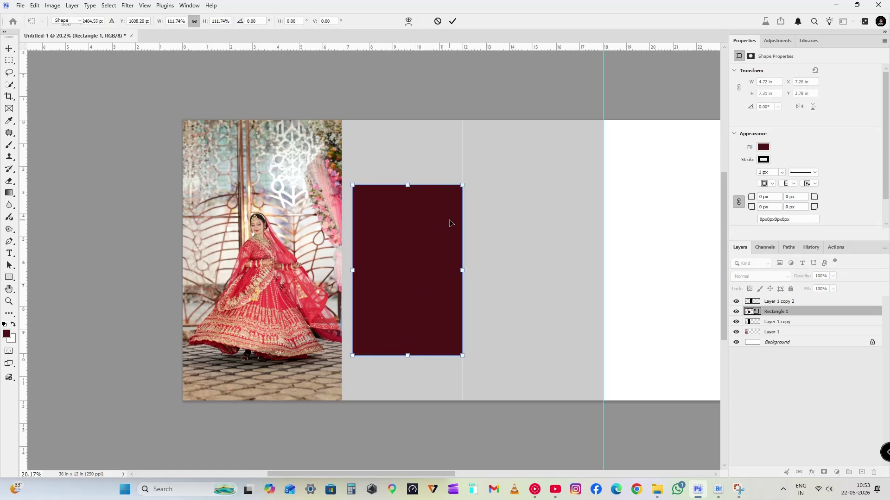
Place the DSC02706 photo over the dark red rectangle, clip it to the shape, and scale it to about 66% with a slight counterclockwise tilt
click(657, 490)
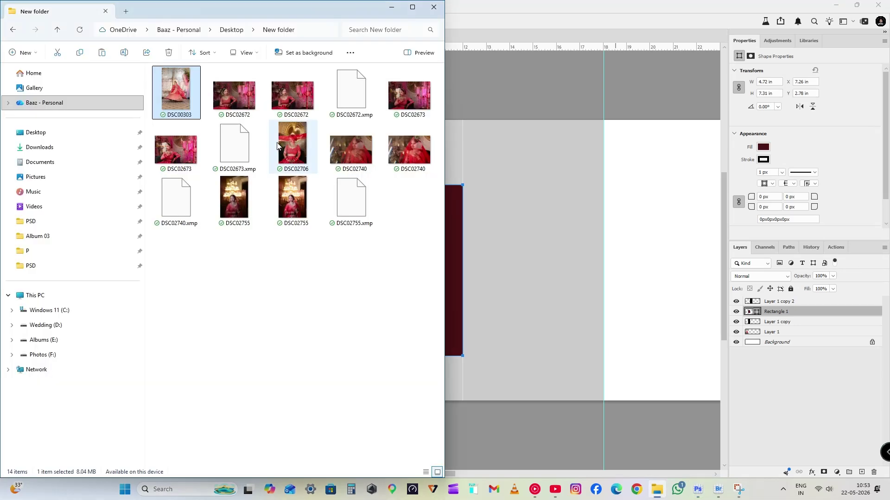
drag(540, 293, 307, 167)
click(549, 302)
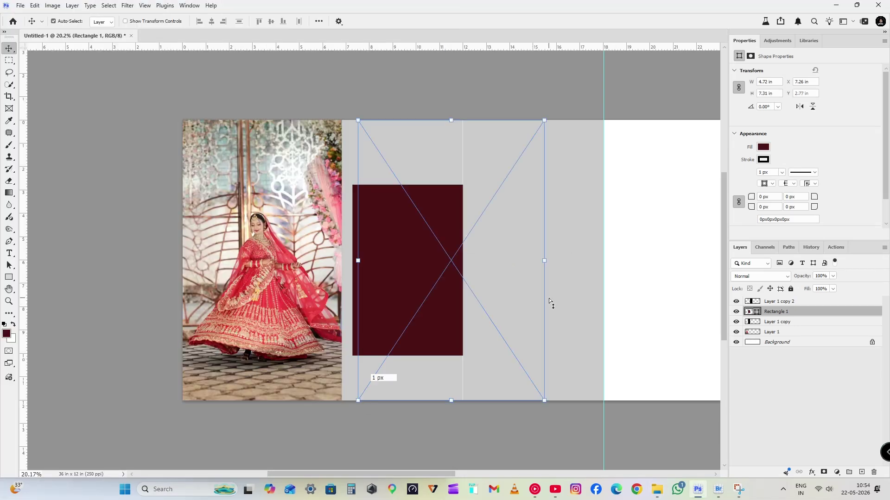
key(Return)
key(ctrl+alt+g)
key(ctrl+t)
drag(546, 261, 517, 258)
drag(545, 315, 546, 311)
drag(499, 320, 456, 320)
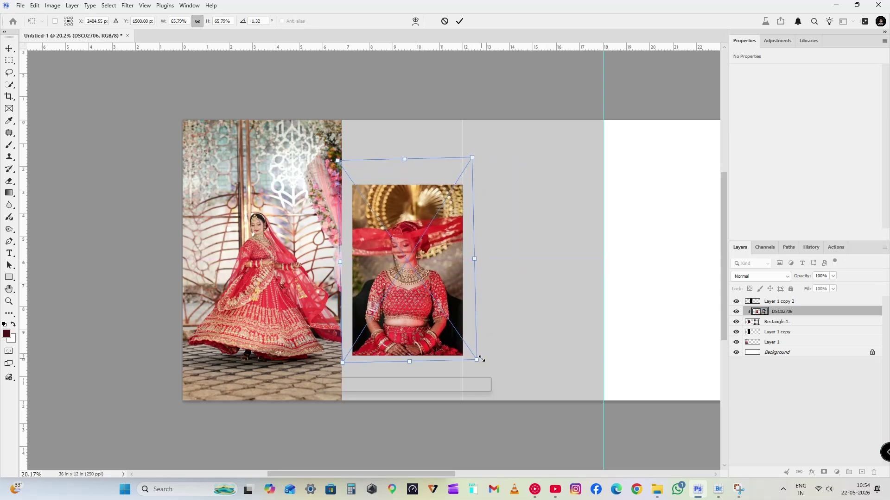
key(Return)
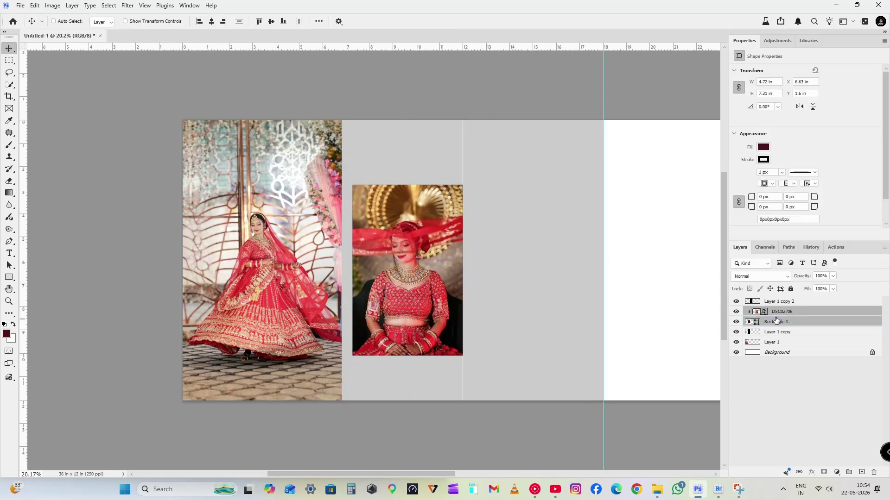
Merge the clipped DSC02706 photo with its rectangle and add a white inside stroke to the merged layer
key(ctrl+e)
right_click(808, 314)
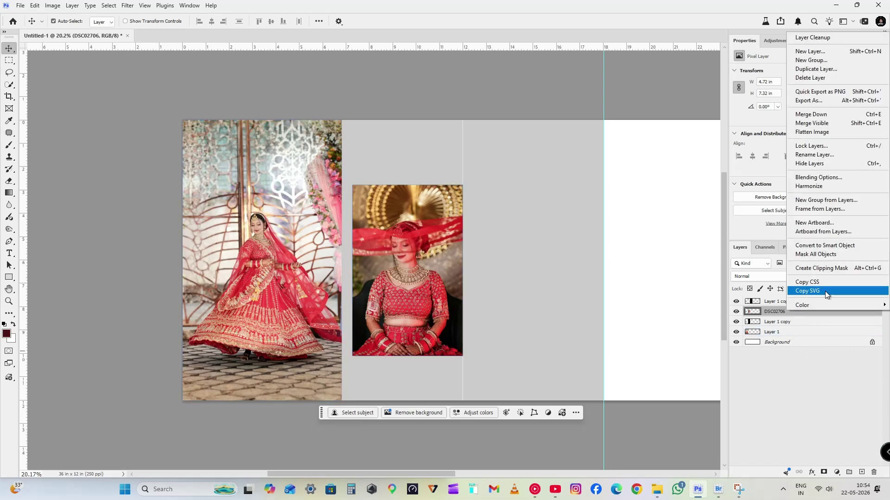
click(843, 332)
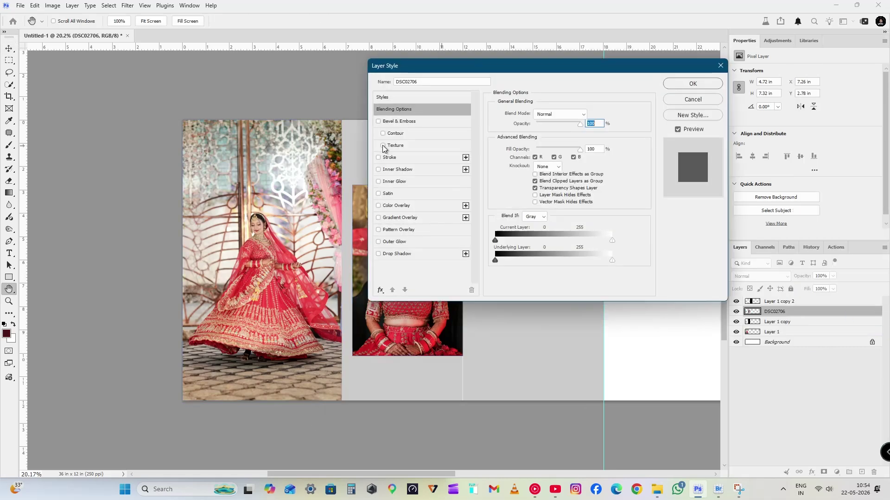
click(389, 157)
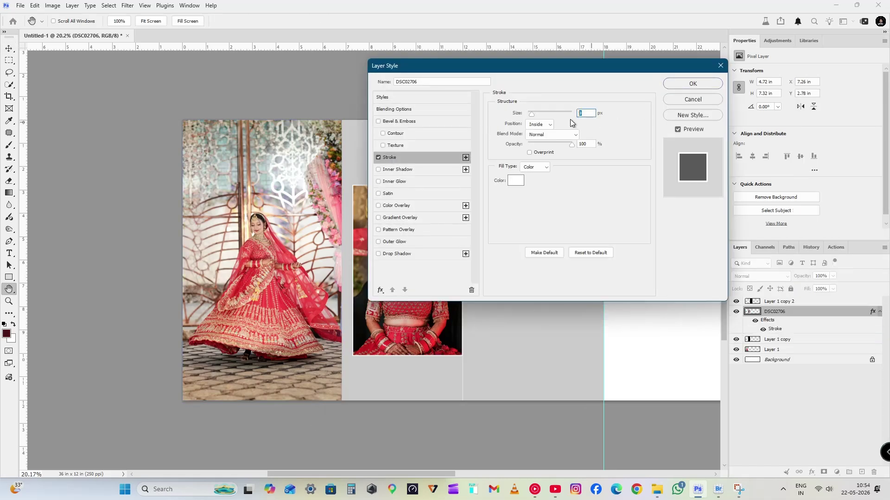
key(Return)
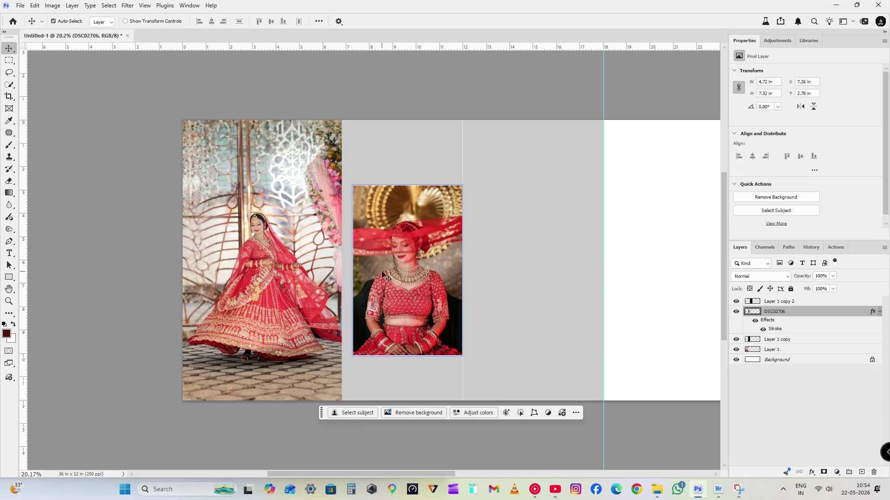
Duplicate the framed photo, rotate the copy 90° clockwise, and scale it to about 73% against the left edge of the third strip
key(ctrl+j)
key(ctrl+t)
right_click(429, 291)
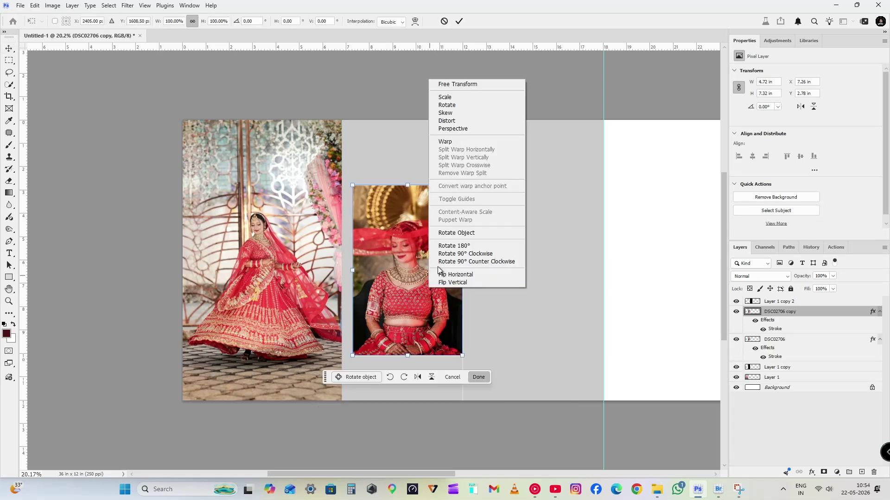
click(468, 258)
drag(431, 275, 569, 301)
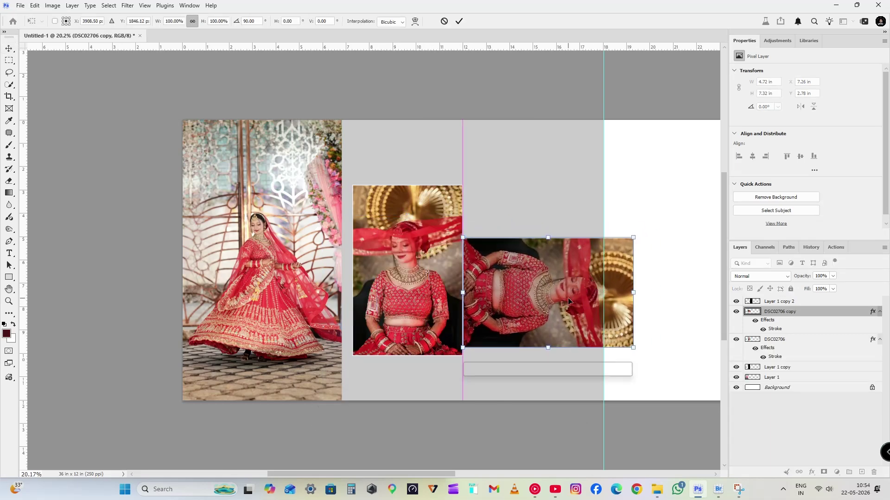
drag(632, 295, 587, 289)
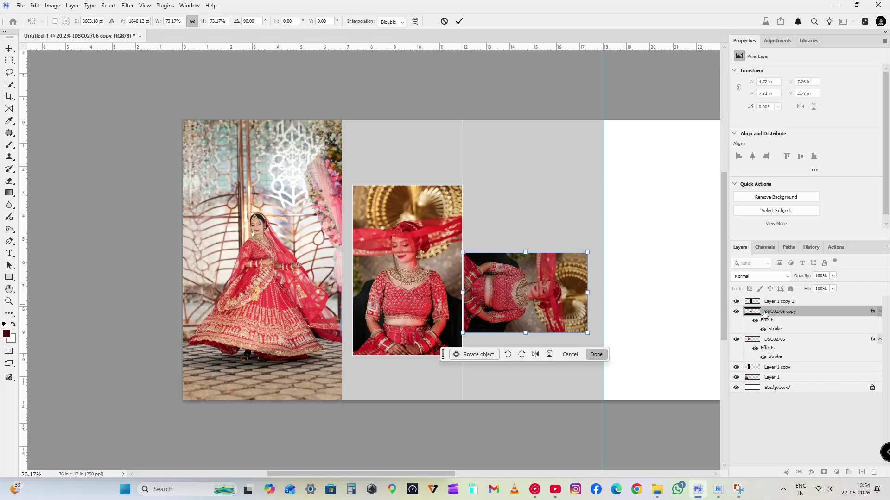
key(Return)
Bring the rotated copy to the front and stretch it upward to about 4.21 inches high
key(ctrl+shift+bracketright)
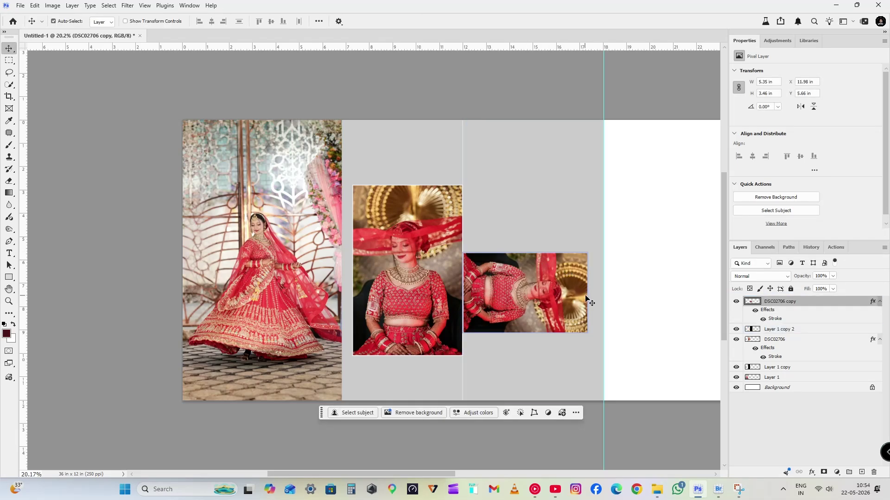
key(ctrl+t)
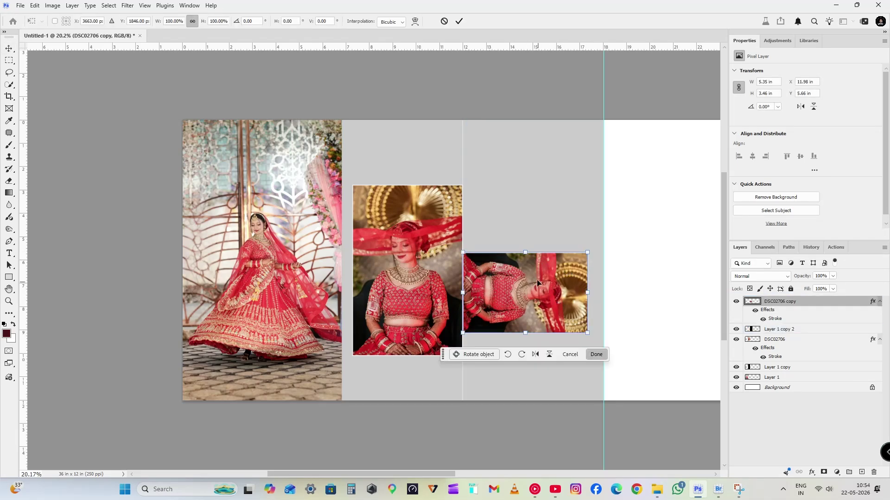
drag(525, 253, 525, 235)
key(Return)
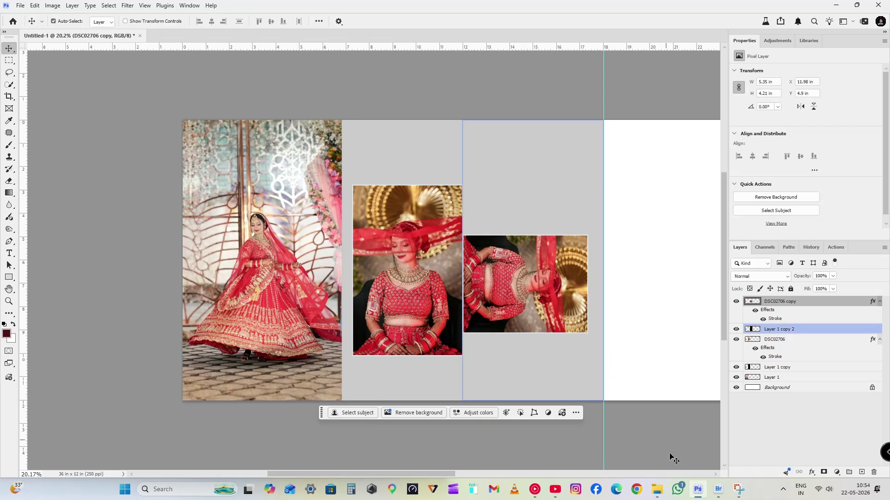
click(656, 489)
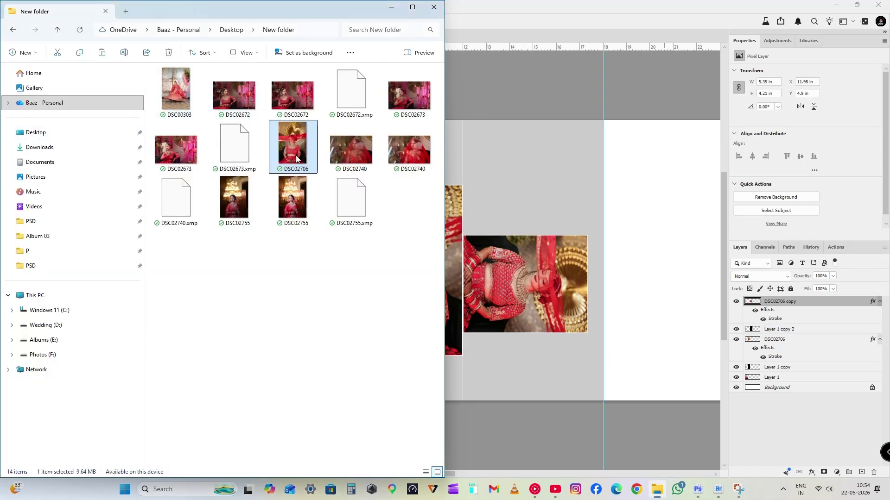
click(232, 31)
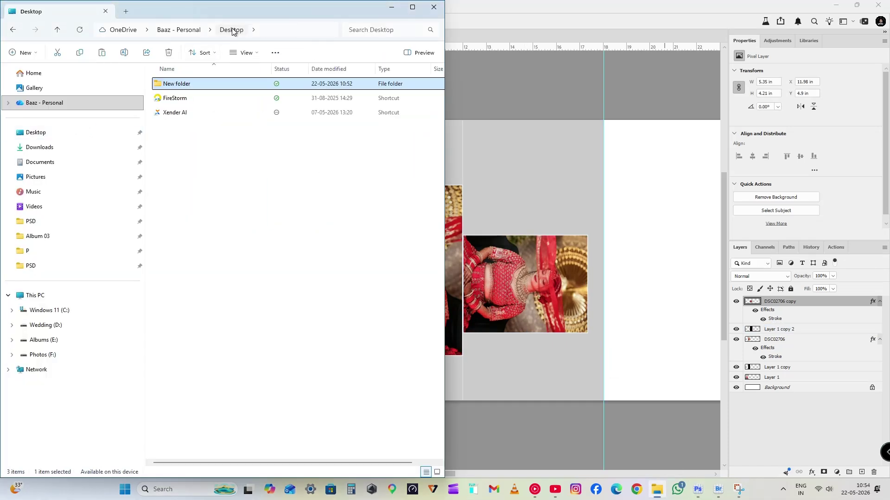
double_click(201, 85)
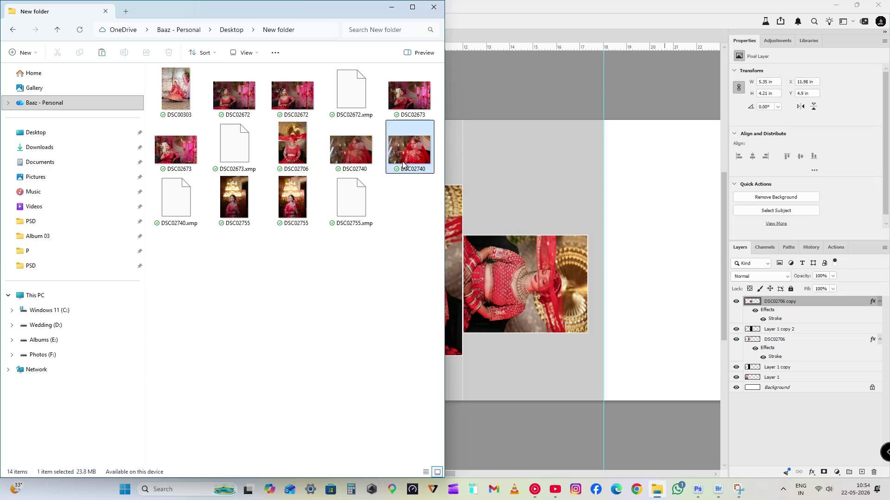
click(293, 198)
click(286, 100)
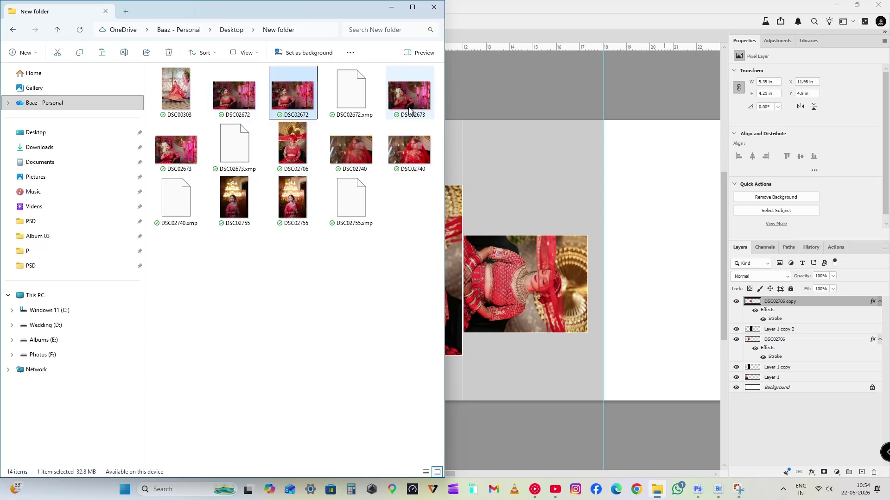
drag(296, 91, 630, 286)
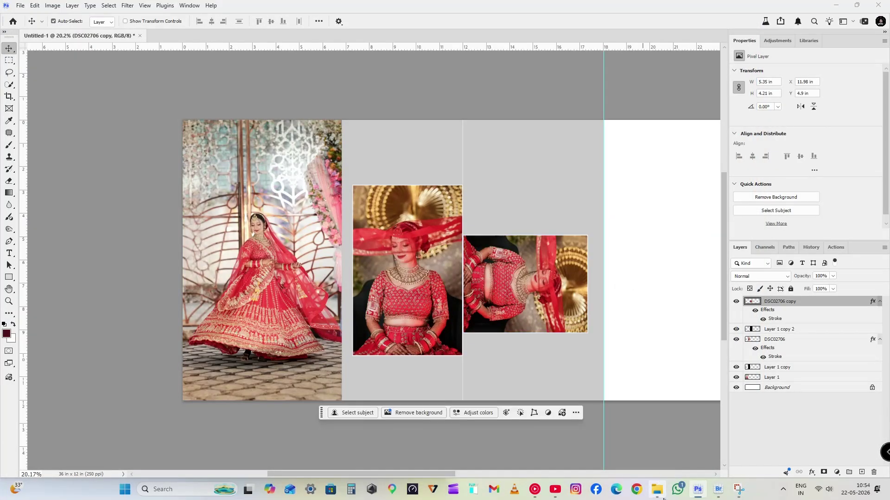
Place the DSC02673 photo over the rotated copy, clip it to that frame, scale it to about 36% and merge the two layers
click(663, 498)
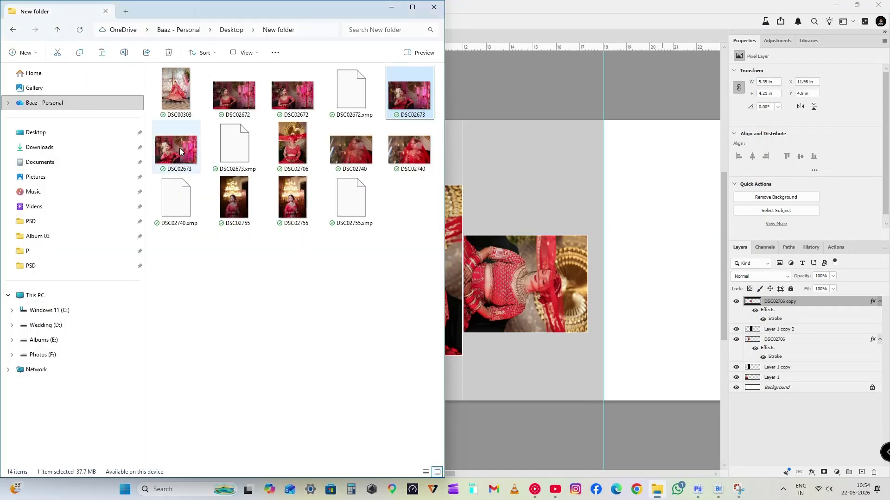
drag(176, 146, 579, 285)
scroll(668, 260, up, 1)
drag(621, 338, 640, 351)
drag(561, 323, 565, 318)
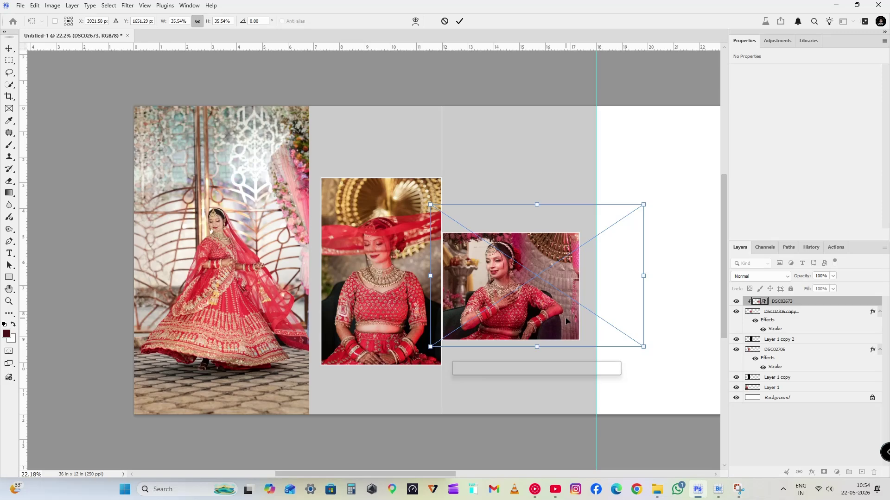
key(Escape)
Lasso both of the bride's eyes in the newly placed photo as one combined selection
scroll(463, 259, up, 7)
scroll(468, 270, up, 4)
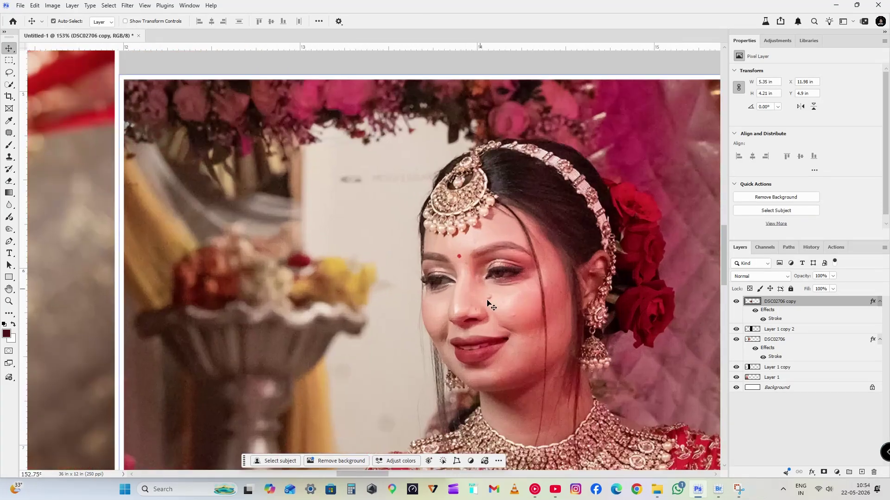
key(z)
drag(506, 320, 546, 315)
key(l)
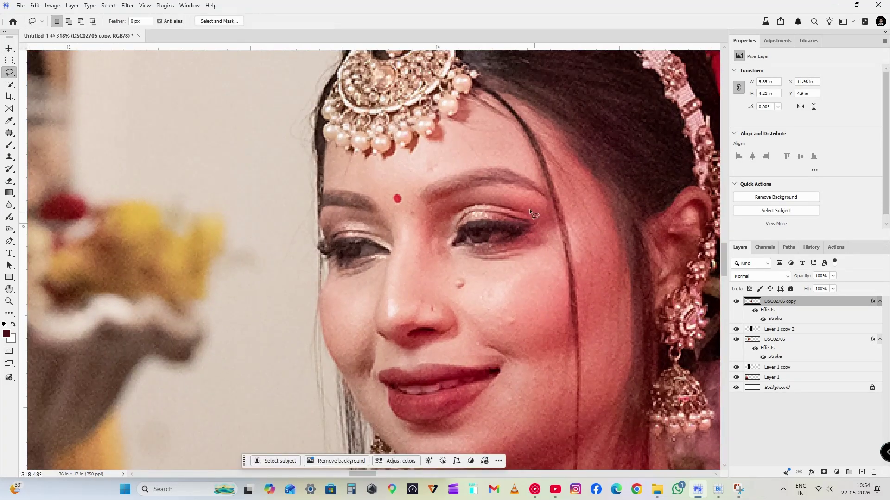
drag(437, 246, 463, 193)
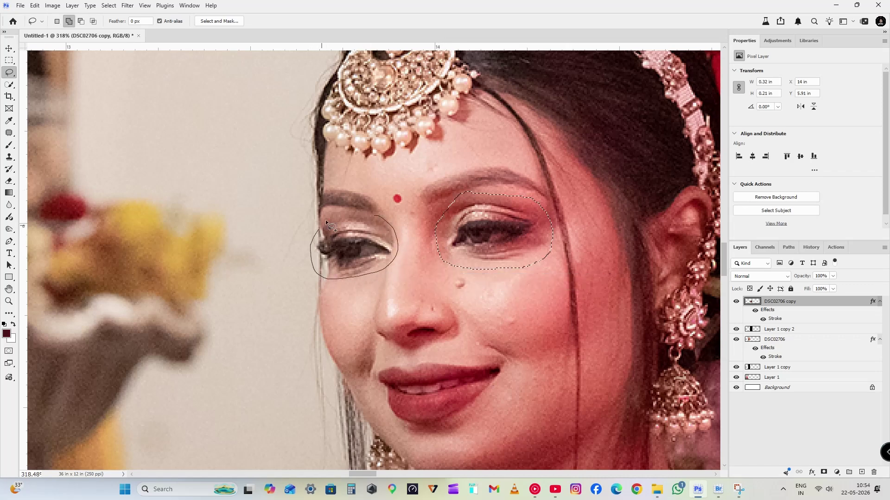
drag(325, 219, 328, 219)
Run Generative Fill on the eye selection without a prompt and choose the third variation
click(370, 292)
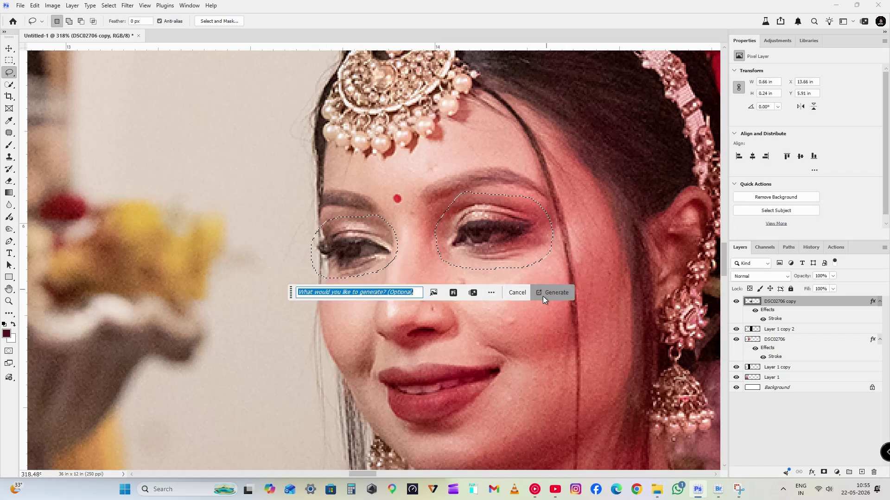
click(543, 296)
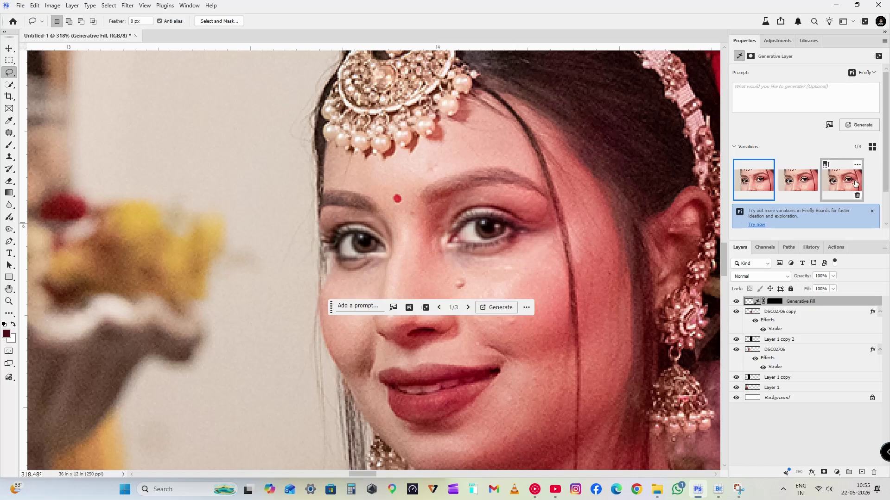
click(800, 179)
click(827, 185)
Check the regenerated eyes against the whole spread and merge the Generative Fill layer into the photo layer below
scroll(416, 254, down, 6)
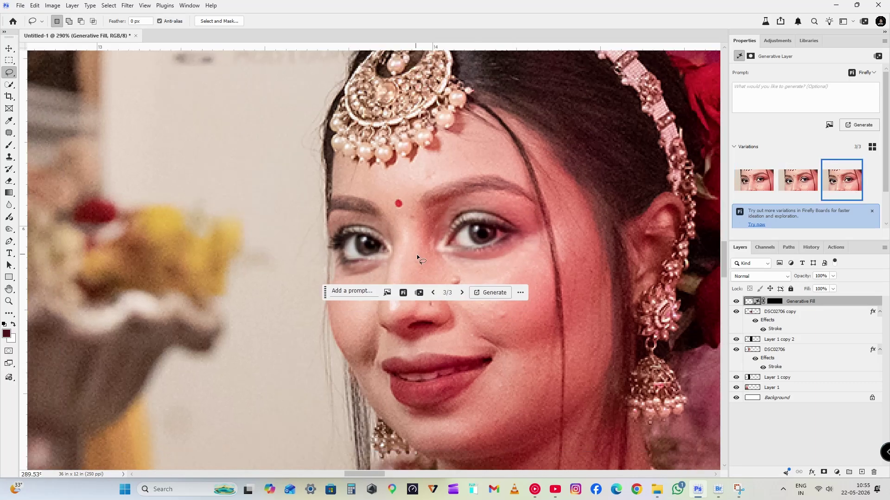
scroll(455, 283, down, 2)
scroll(411, 240, up, 5)
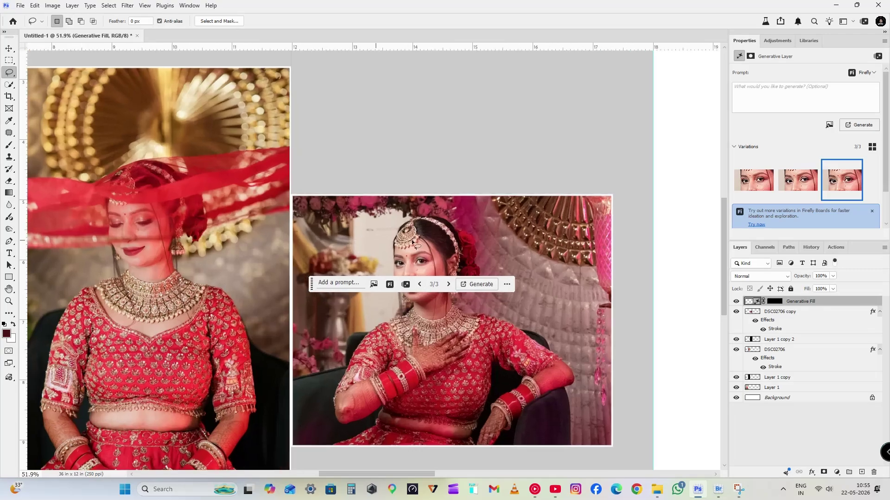
key(ctrl+0)
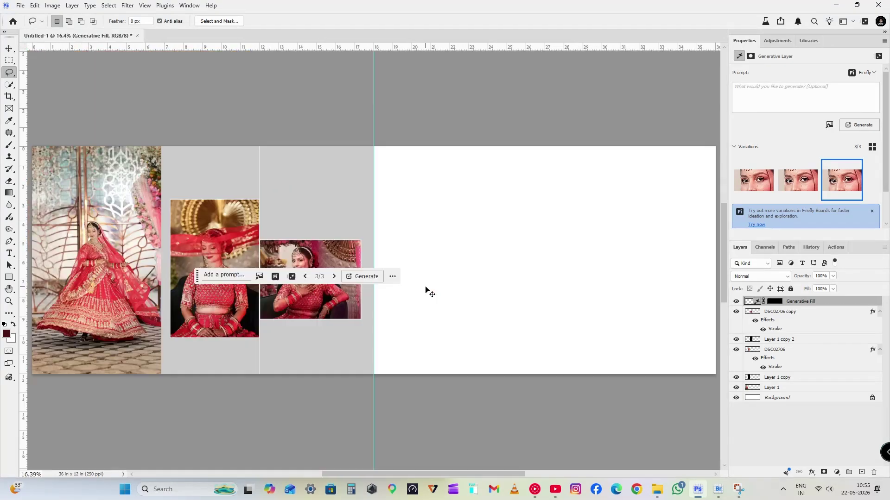
scroll(319, 276, up, 3)
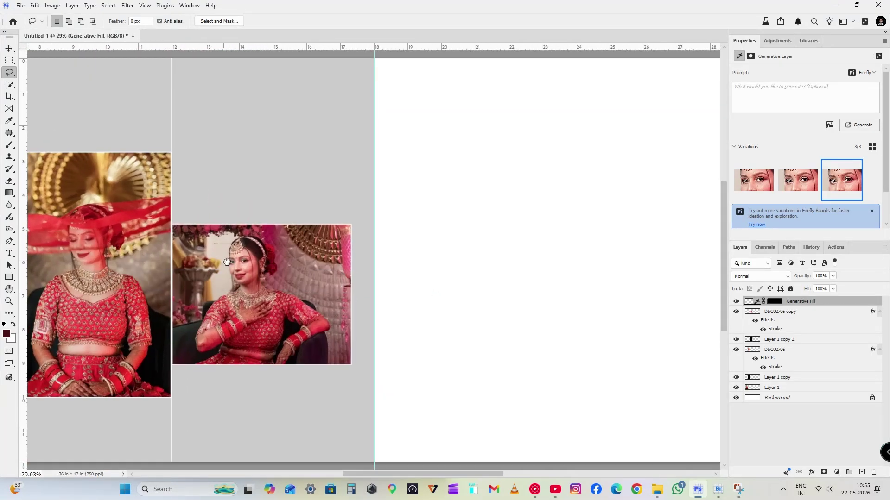
key(Delete)
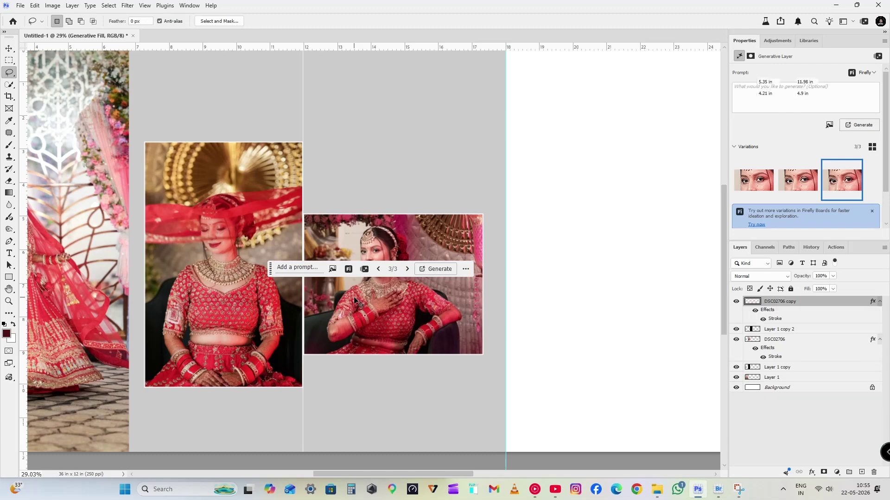
key(v)
key(alt+Tab)
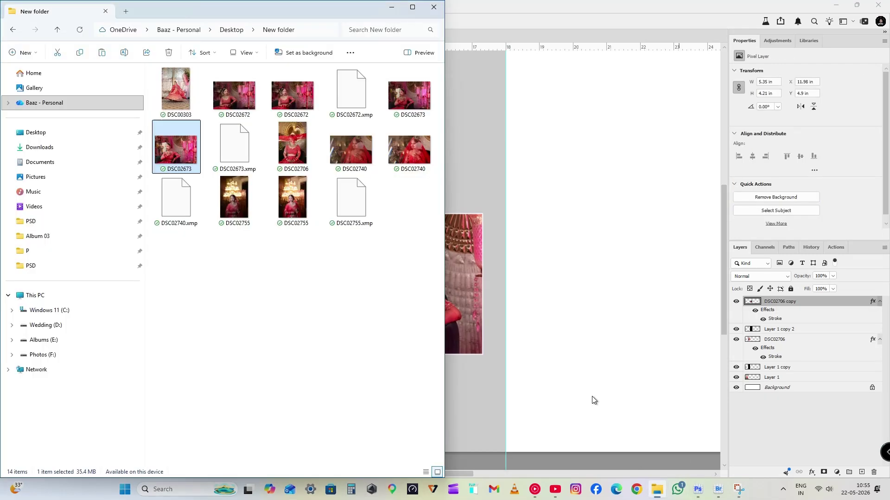
click(480, 227)
Copy a rectangular area of about 6.52 × 6.4 inches from the Background to a new layer and bring it to the top
drag(279, 123, 498, 338)
click(797, 393)
key(ctrl+j)
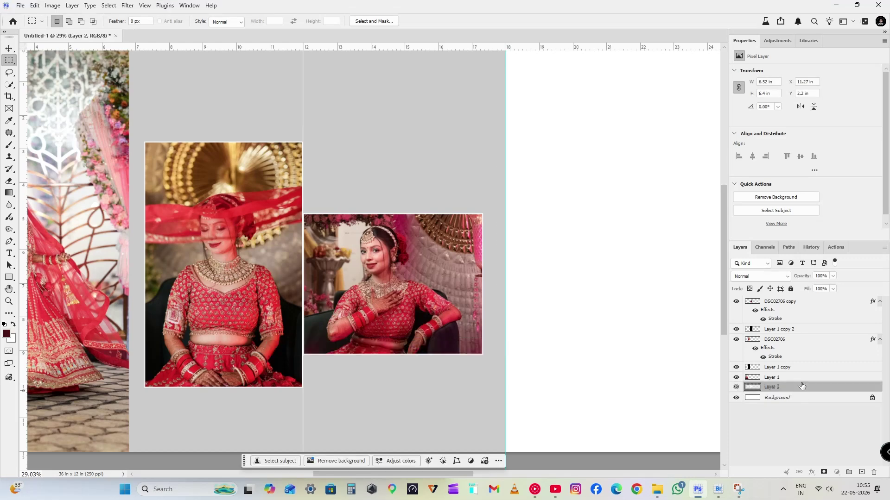
drag(797, 388, 833, 303)
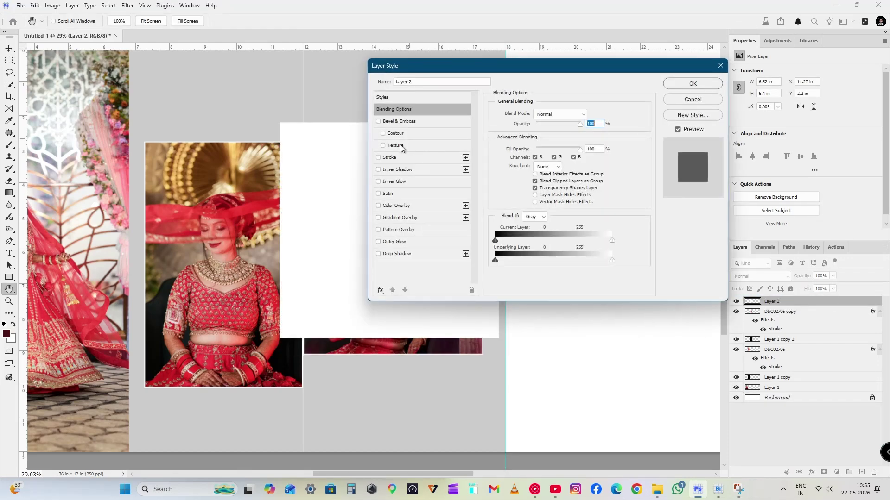
Give the new white rectangle a white inside stroke and set its fill to 0% so only the outline shows
click(389, 157)
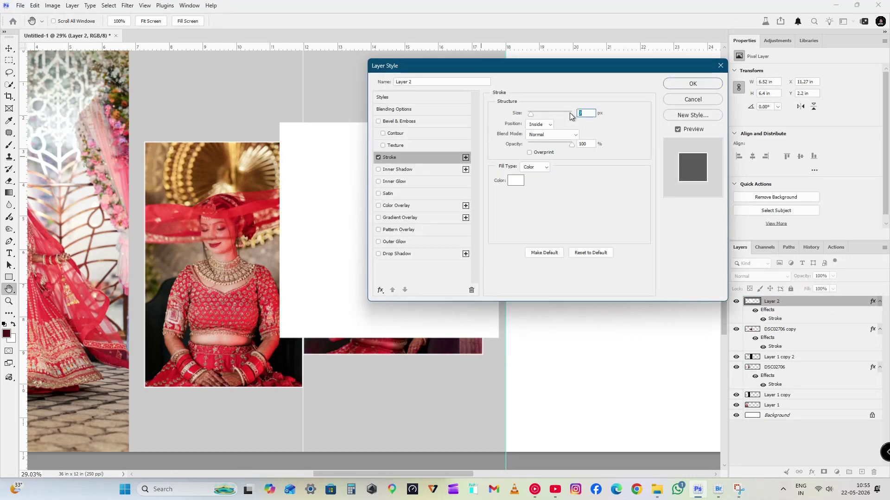
key(Return)
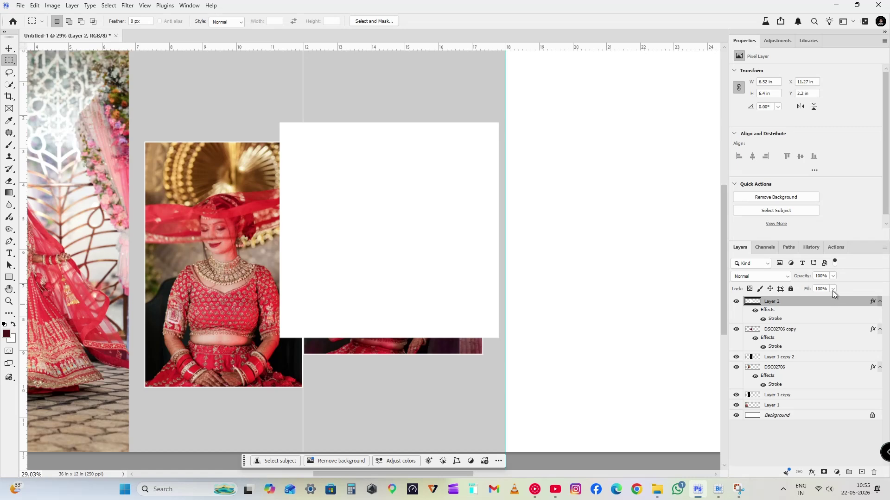
drag(791, 299, 787, 300)
Move the outline frame around the landscape photo and enlarge it upward and leftward to about 7.29 × 8.03 inches
key(ctrl+t)
drag(403, 230, 399, 259)
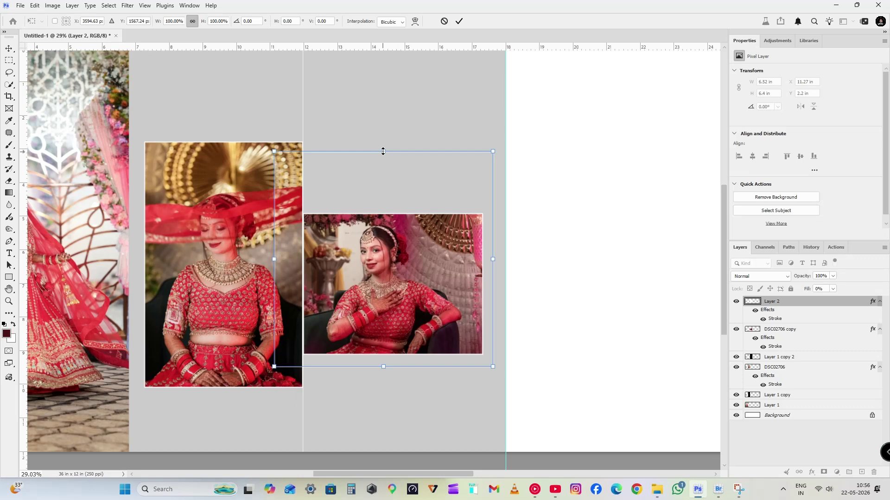
key(Return)
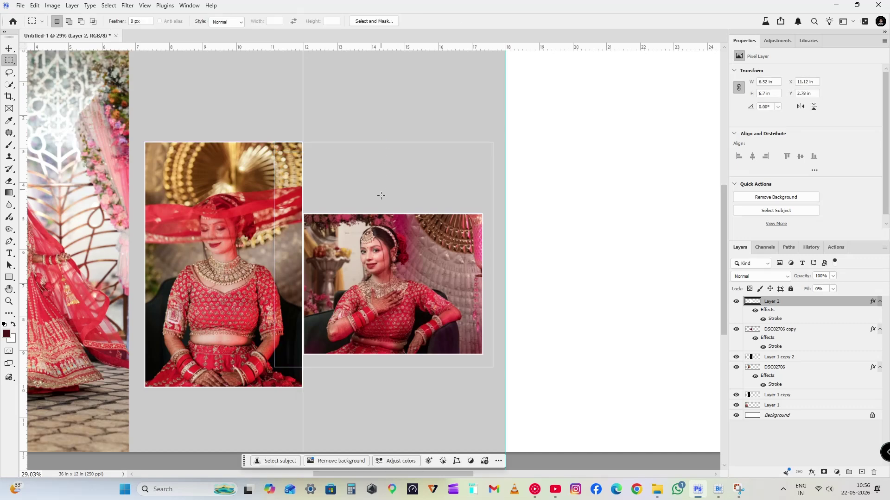
key(ctrl+t)
drag(383, 142, 384, 97)
drag(274, 232, 248, 233)
key(Return)
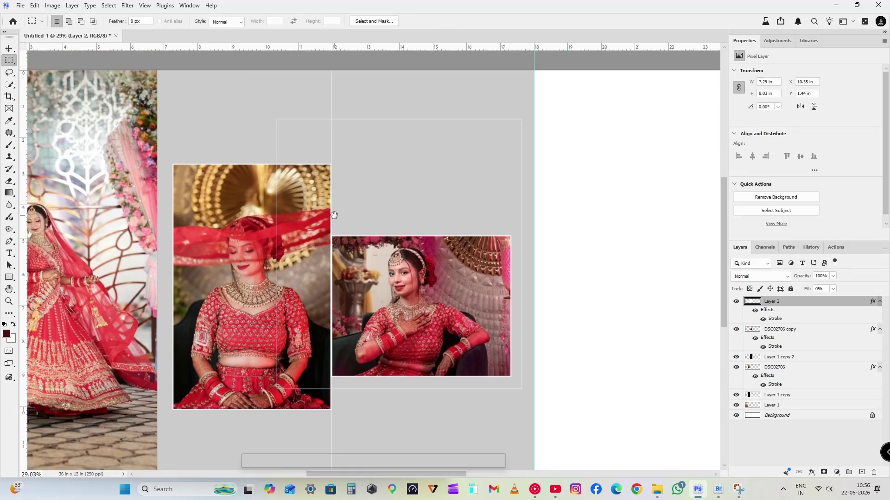
Rasterize the outline frame's layer style and erase its left side and the lower edge crossing the portrait photo
right_click(808, 299)
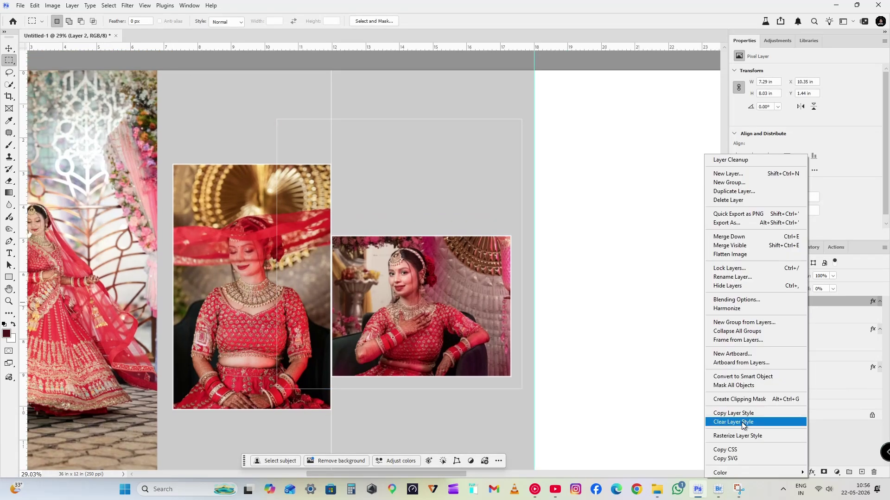
click(737, 423)
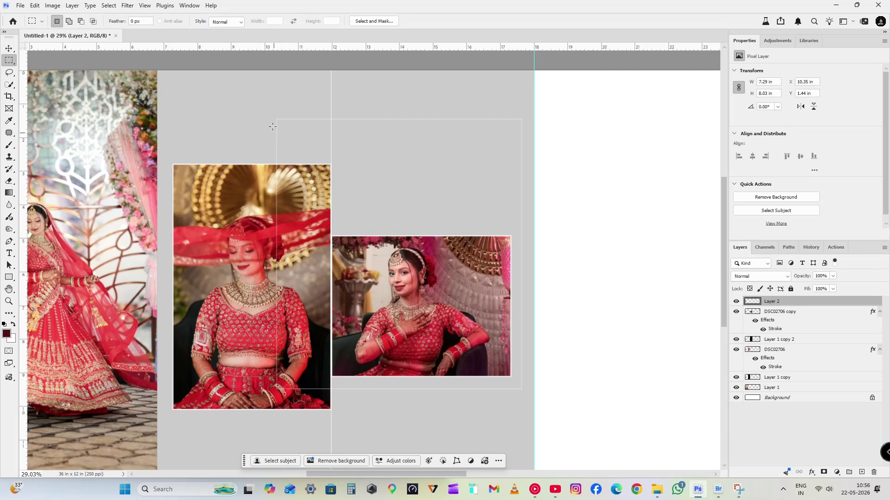
drag(254, 101, 285, 412)
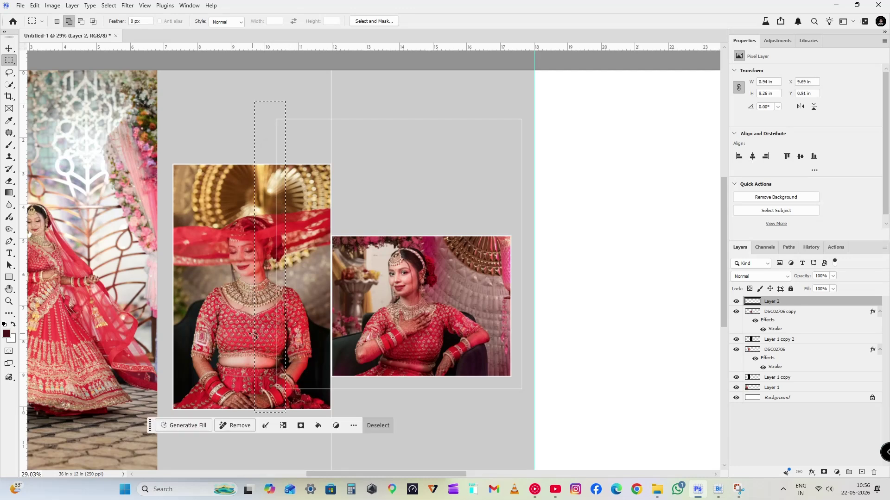
drag(254, 335, 331, 432)
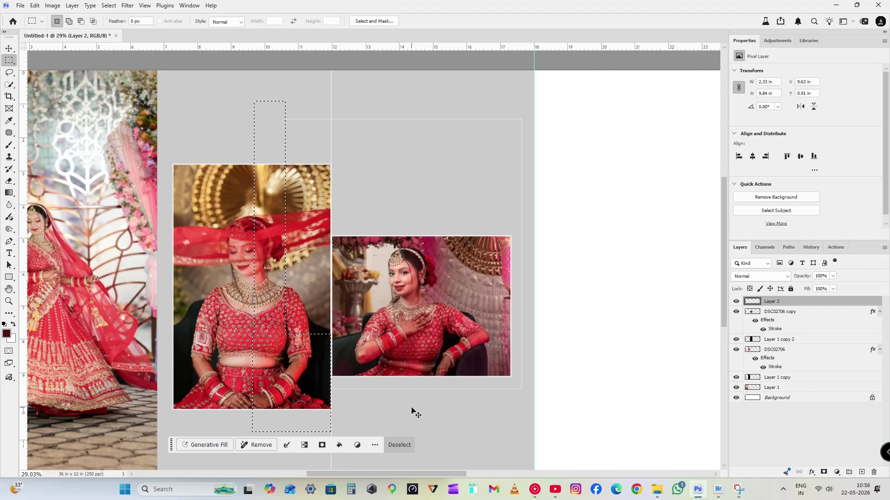
key(ctrl+d)
key(v)
Fill the grey panel behind the portrait photo with a dark red sampled from the landscape photo, keeping 20% opacity
scroll(240, 155, up, 5)
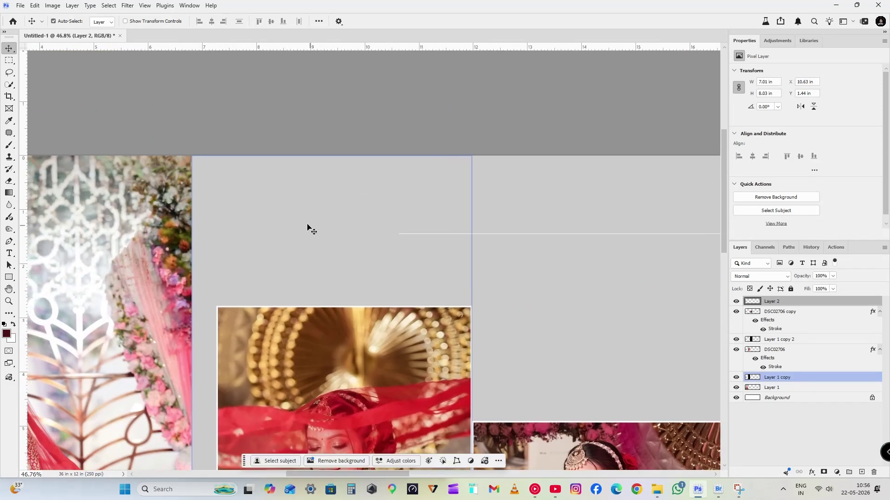
click(358, 269)
key(2)
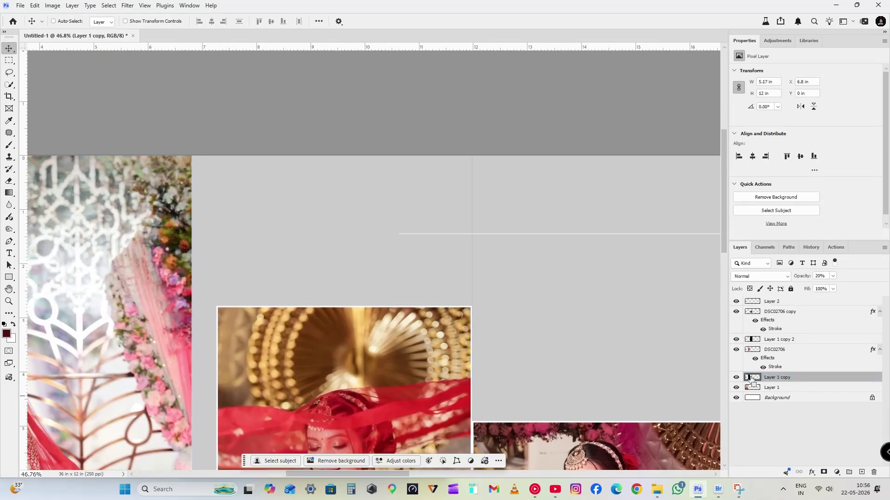
ctrl+click(751, 379)
key(b)
alt+click(629, 446)
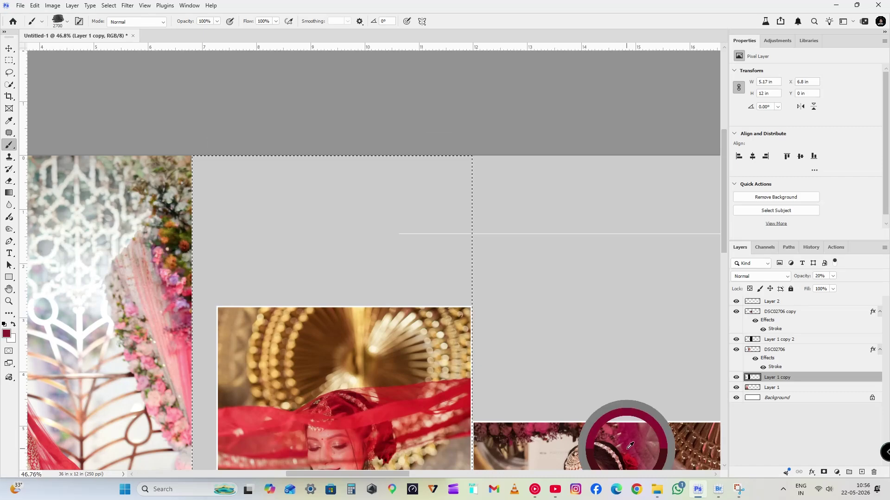
drag(393, 375, 395, 158)
alt+click(651, 364)
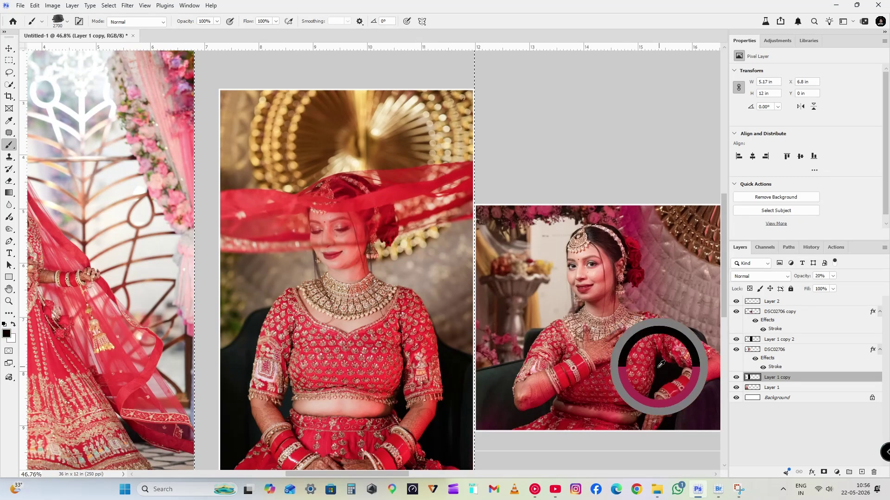
key(alt+BackSpace)
key(ctrl+d)
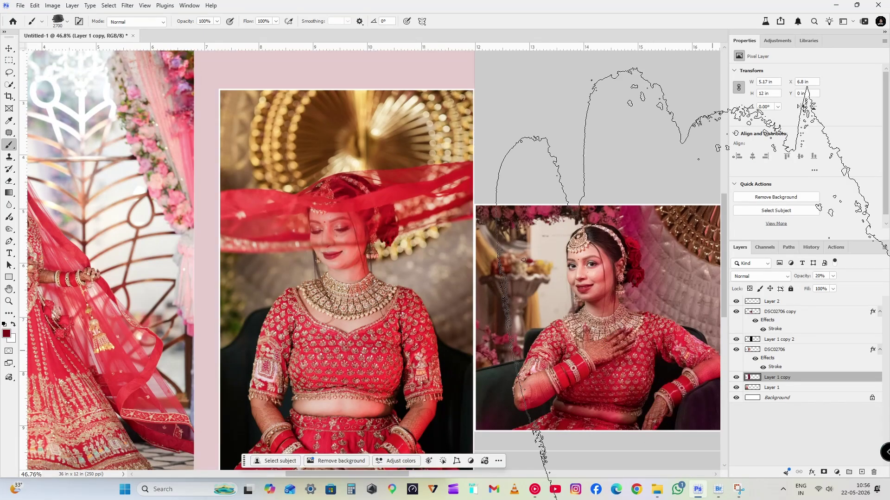
Fill the panel behind the landscape photo with the same dark red and set its opacity to 100%
alt+scroll(468, 312, down, 3)
scroll(519, 178, right, 5)
key(v)
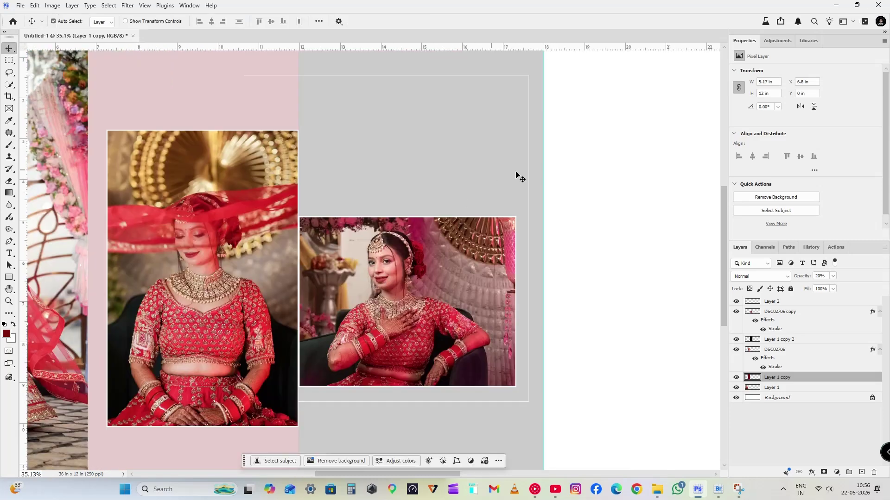
click(783, 340)
ctrl+click(752, 340)
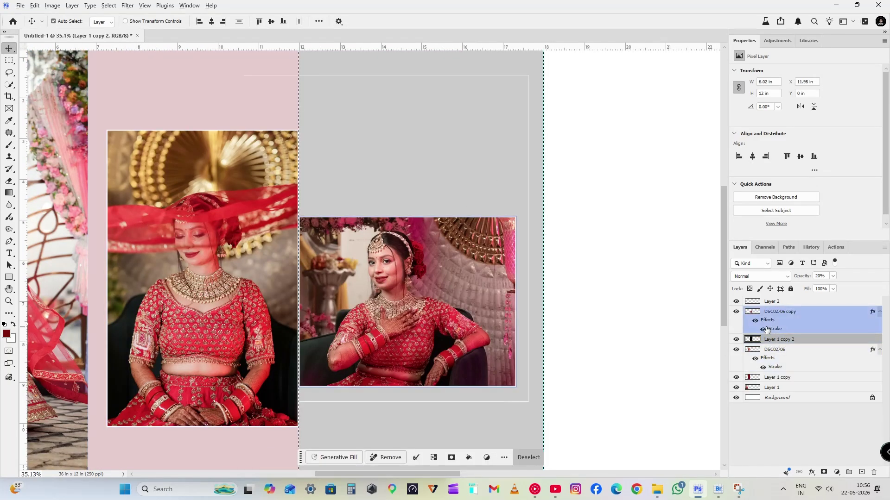
key(ctrl+d)
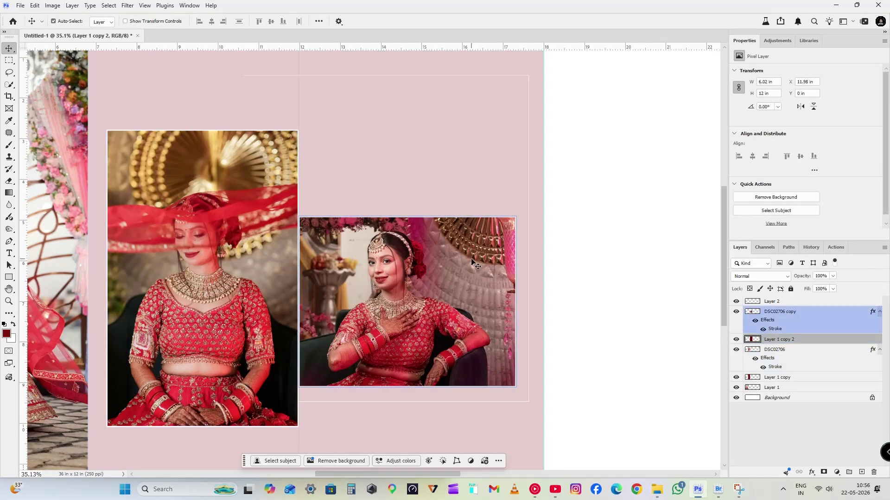
key(shift+alt+BackSpace)
scroll(233, 185, up, 3)
scroll(234, 185, left, 3)
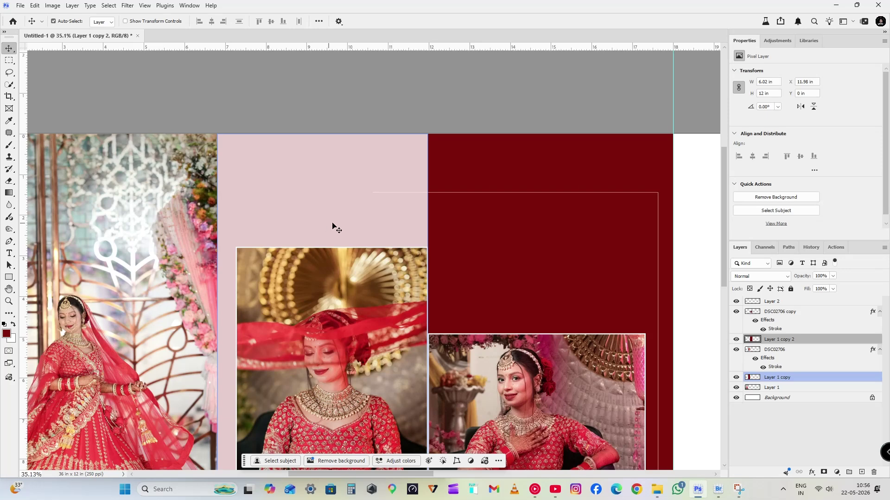
key(m)
drag(348, 163, 381, 179)
key(ctrl+d)
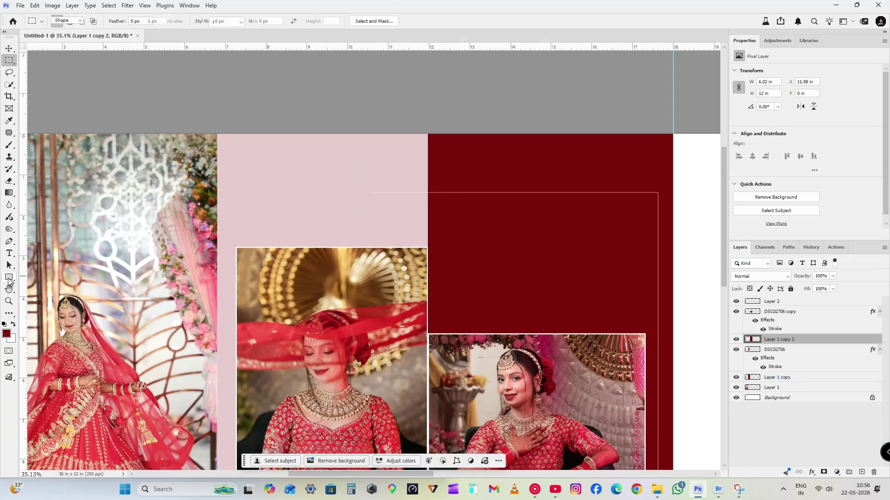
Create a 40 × 40 px dark red ellipse on the pink panel above the portrait and rasterize its layer
right_click(9, 281)
click(43, 288)
click(387, 210)
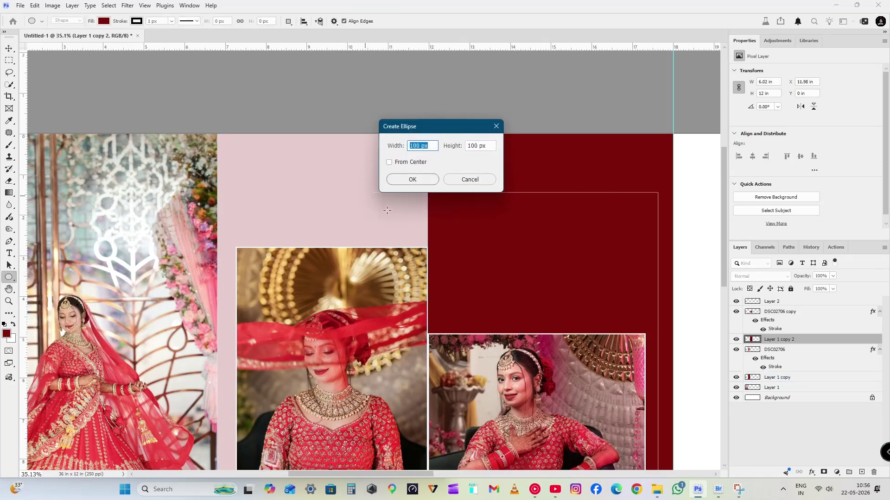
key(Return)
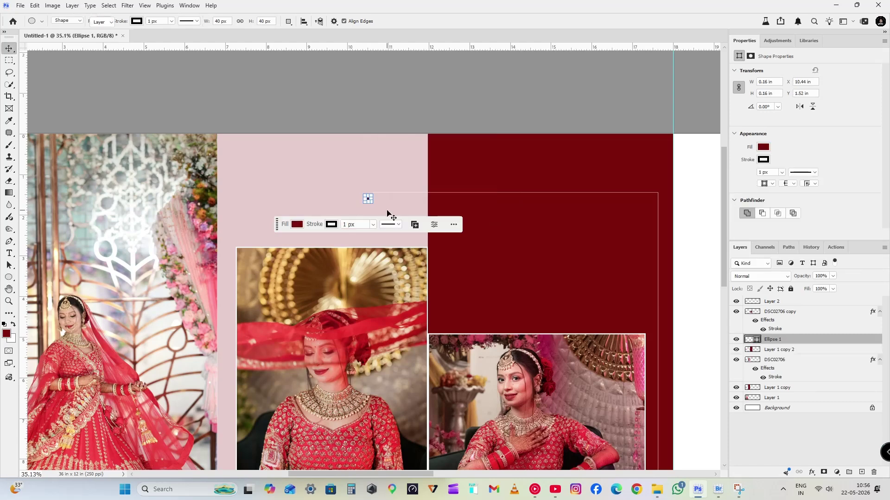
key(v)
right_click(787, 341)
click(810, 280)
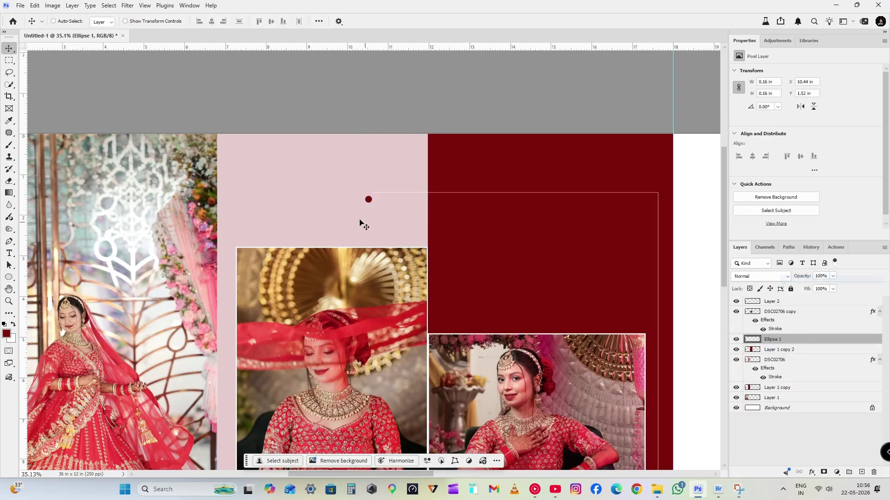
Place the dot on the open upper end of the outline and reorder layers so the outline sits beneath the landscape photo
drag(368, 199, 376, 195)
mouse_move(772, 339)
mouse_down()
mouse_move(773, 300)
mouse_move(780, 397)
mouse_move(774, 345)
mouse_up()
key(ctrl+0)
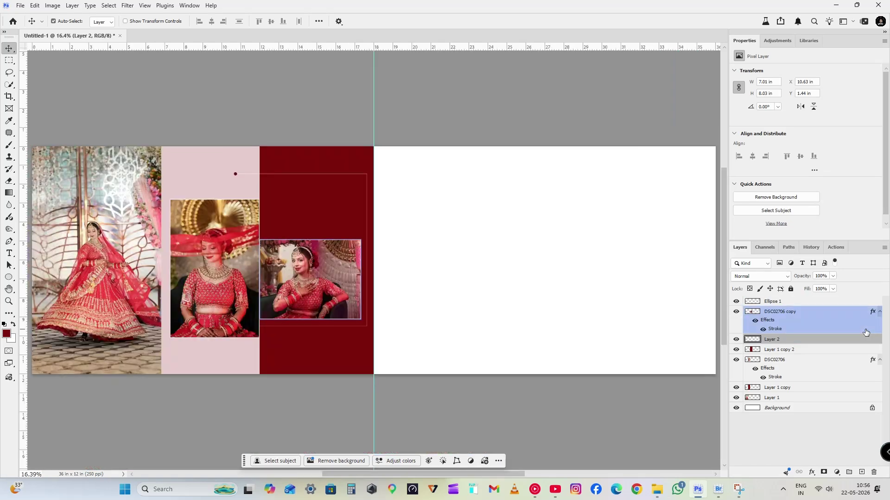
Add the text "The Bride" on the dark red panel above the landscape photo and bring its layer to the top
scroll(262, 203, up, 5)
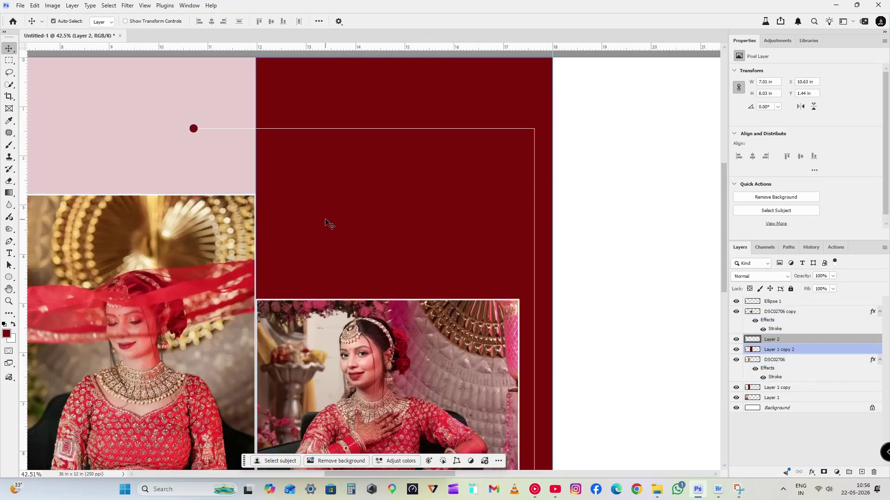
key(t)
click(337, 184)
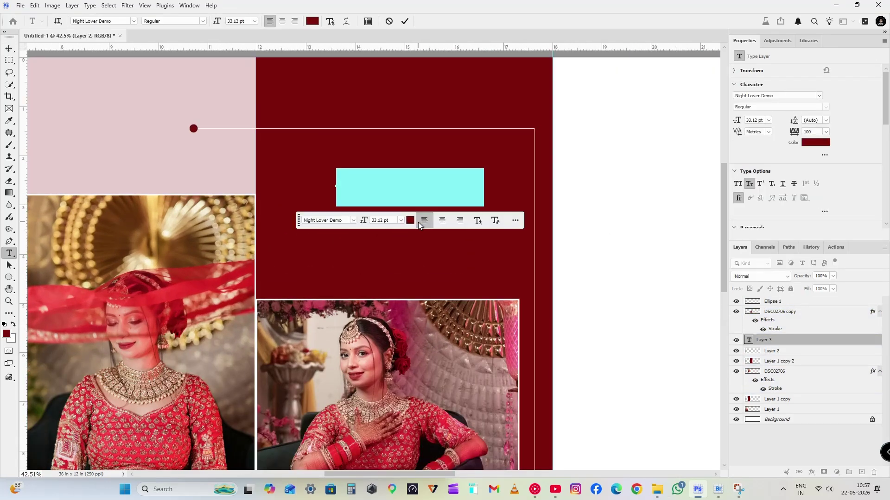
text(Sav)
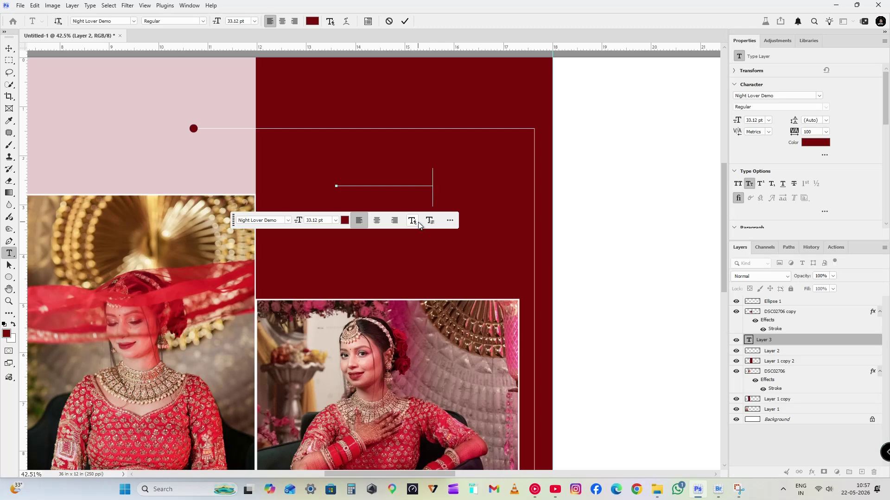
key(ctrl+a)
click(800, 344)
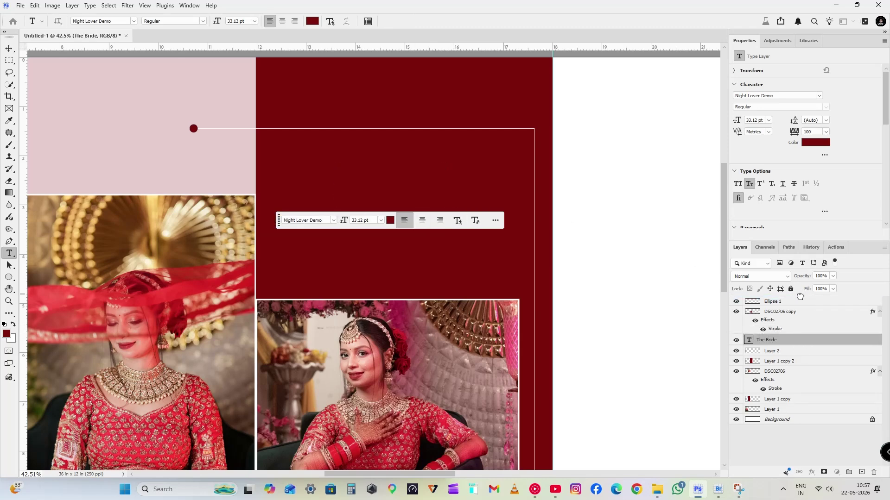
drag(800, 297, 797, 298)
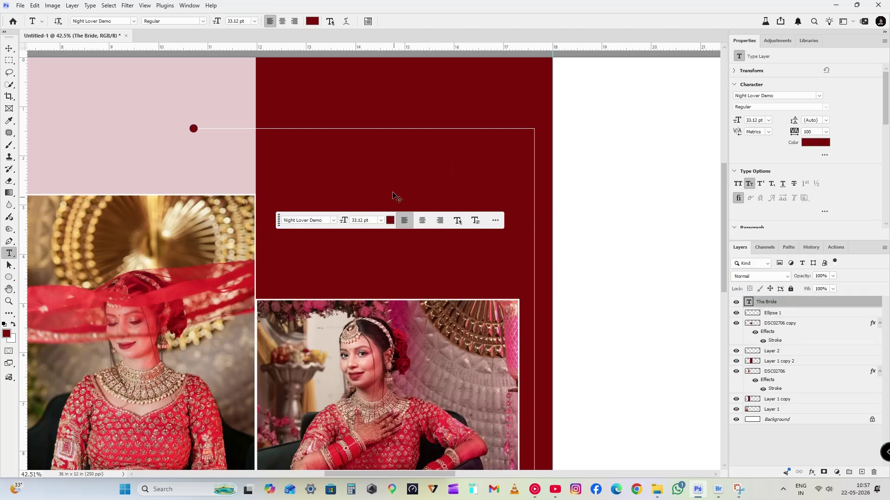
Set the colour of the "The Bride" text to white (ffffff)
click(393, 197)
key(ctrl+a)
click(313, 21)
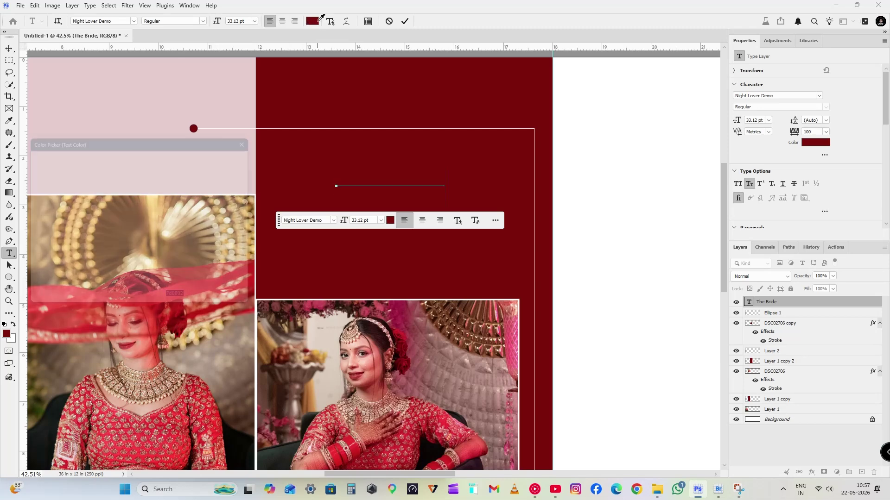
text(ffffff)
click(234, 153)
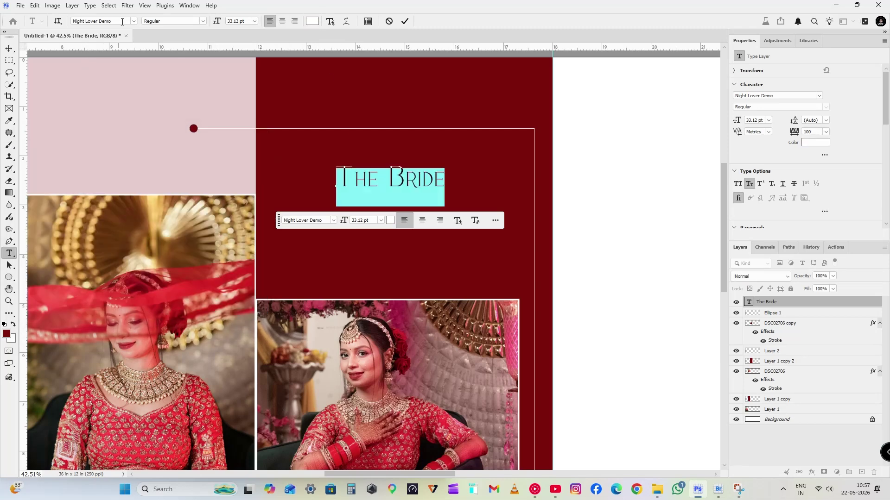
Change the "The Bride" text to the Angelic Bonques Free script font and turn off small caps
click(134, 21)
click(323, 142)
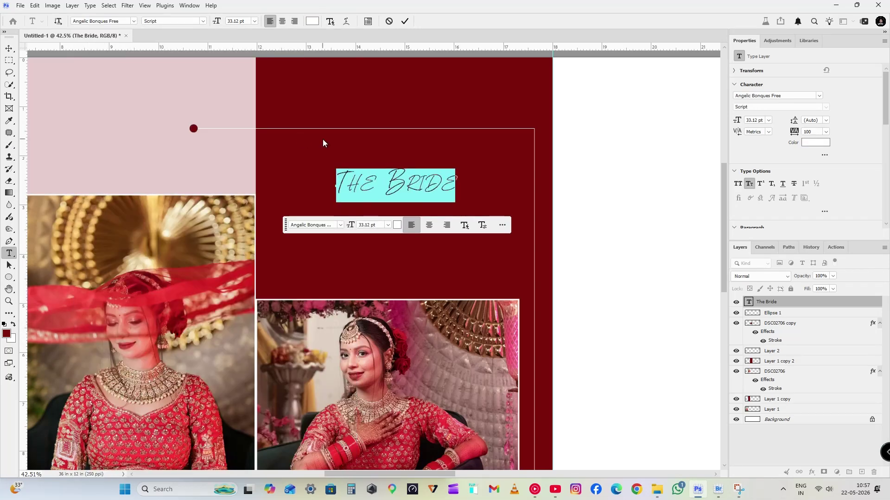
click(322, 140)
click(390, 185)
key(ctrl+a)
click(189, 5)
click(195, 115)
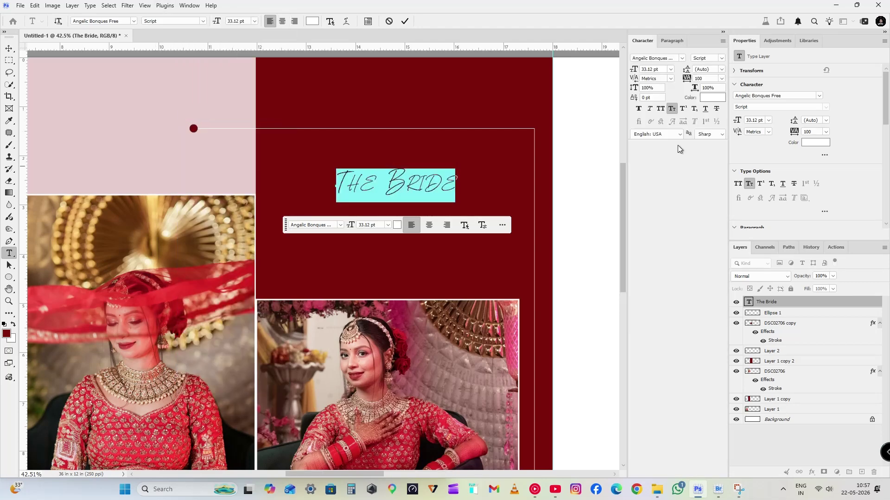
click(673, 113)
click(11, 50)
Scale the "The Bride" text to about 206% and center it on the dark red panel above the landscape photo
key(ctrl+t)
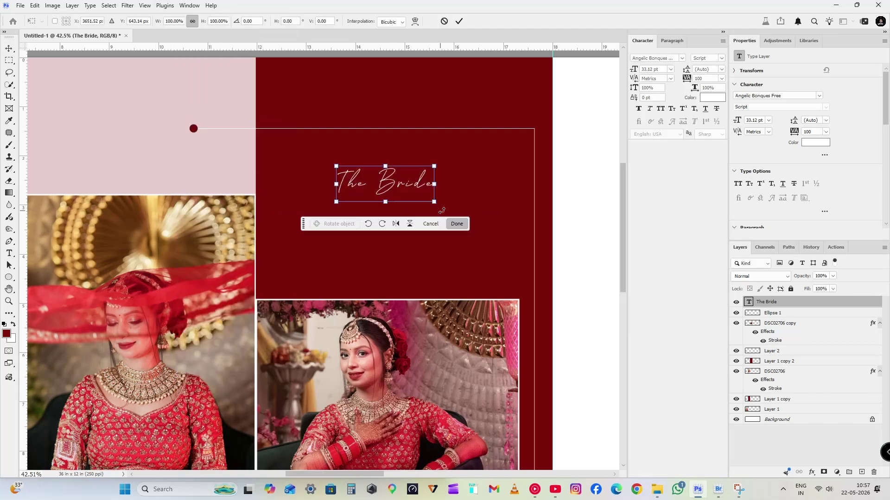
drag(434, 205, 488, 220)
drag(448, 189, 455, 207)
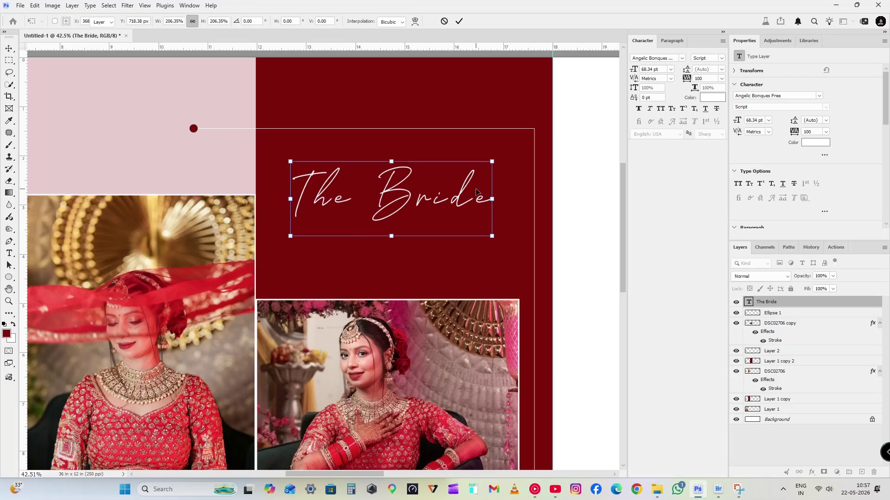
key(Return)
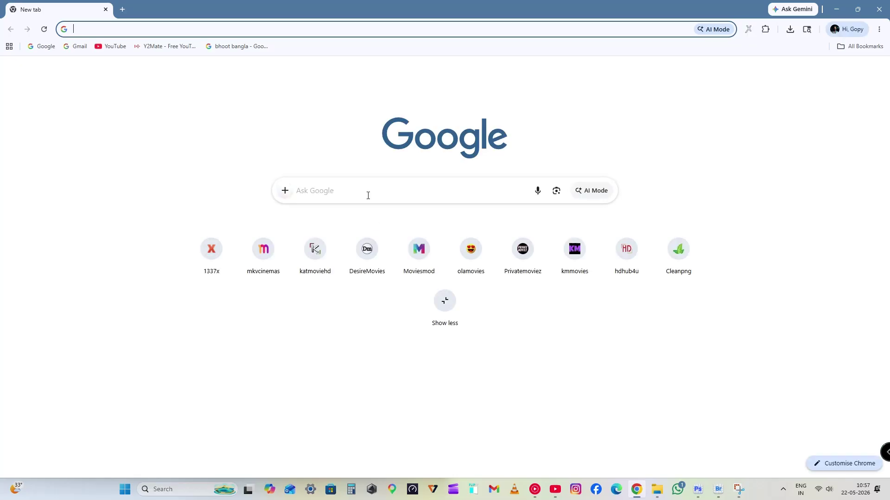
Search Google in Chrome for "wedding bride quotes"
click(368, 193)
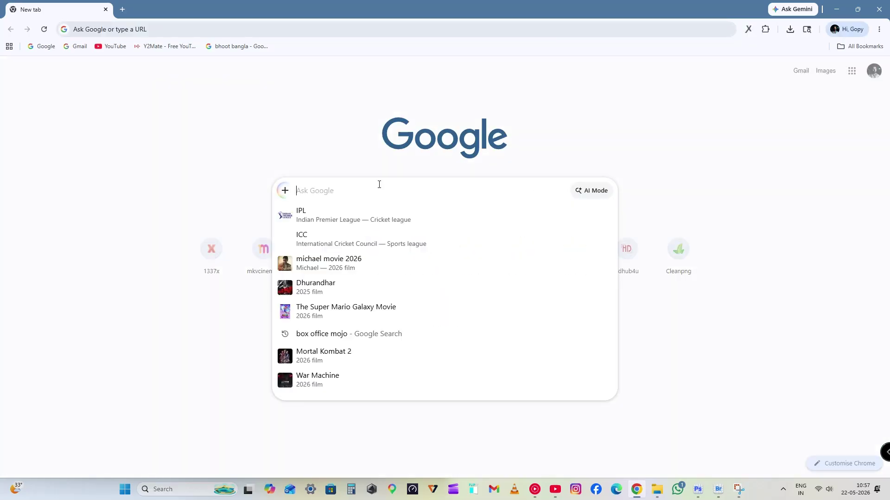
text(e)
key(BackSpace)
text(wed)
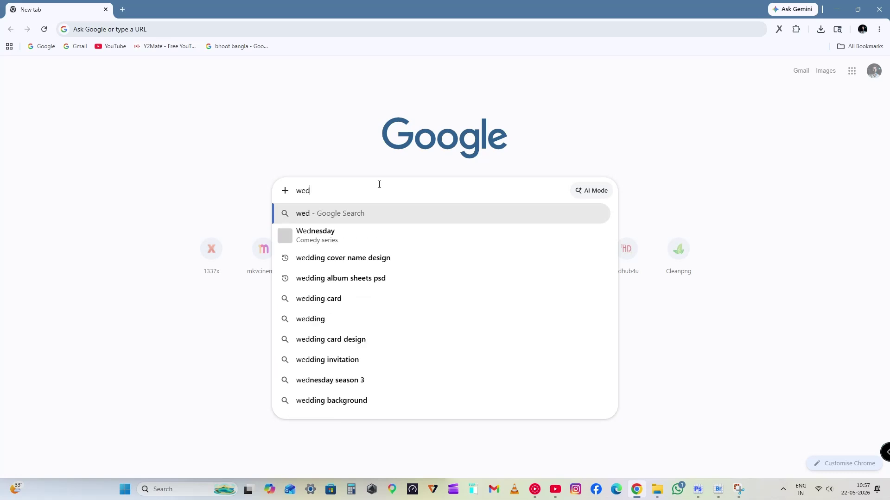
text(ding brdide)
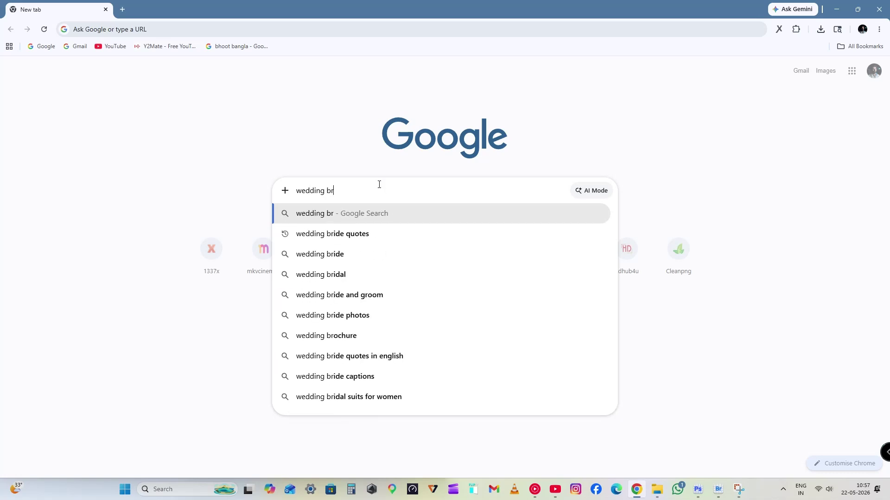
key(Down)
key(Down)
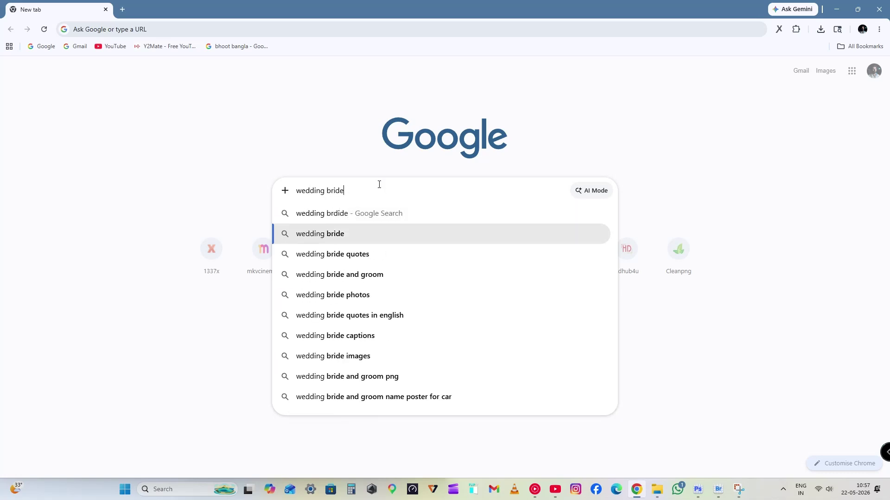
key(Return)
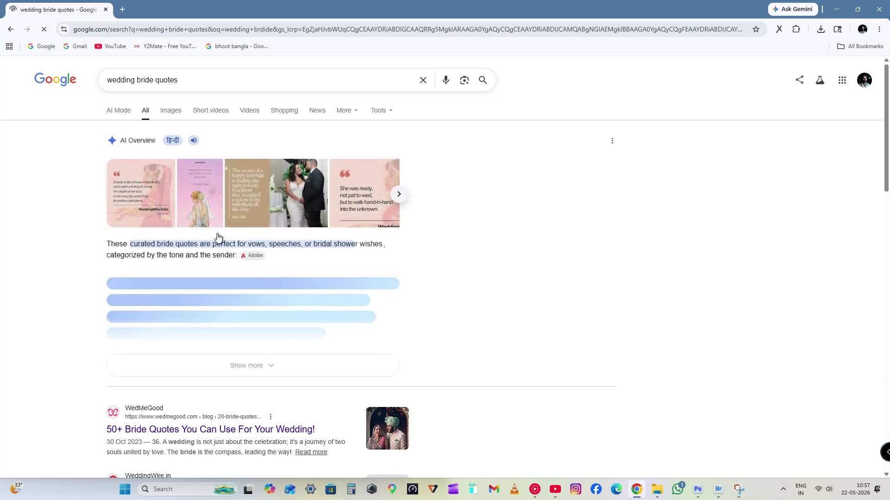
Expand the AI overview and copy the quote "Becoming a bride is the start of life's grandest adventure"
click(253, 371)
scroll(397, 306, down, 3)
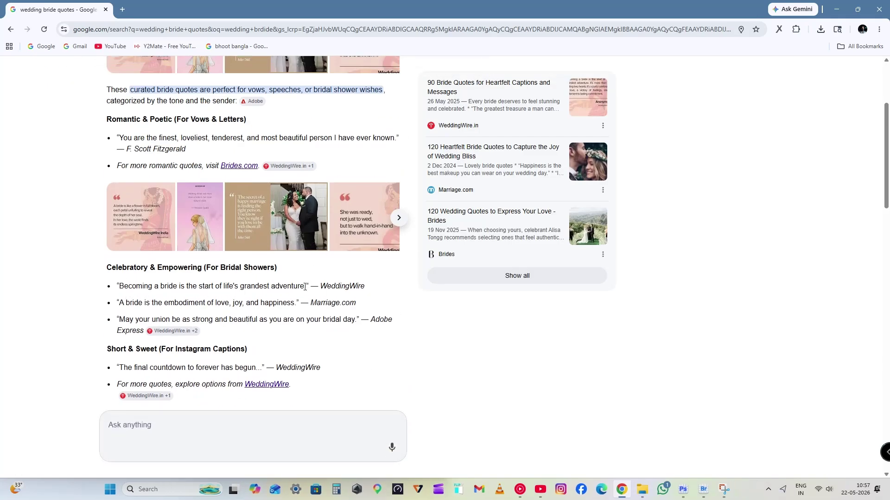
drag(304, 286, 143, 287)
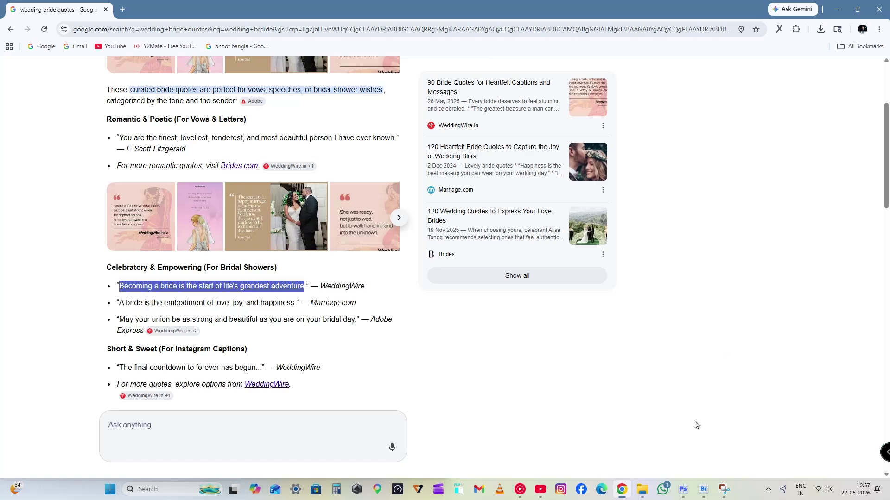
Switch back to Photoshop and move the "The Bride" text down, closer to the landscape photo
click(682, 496)
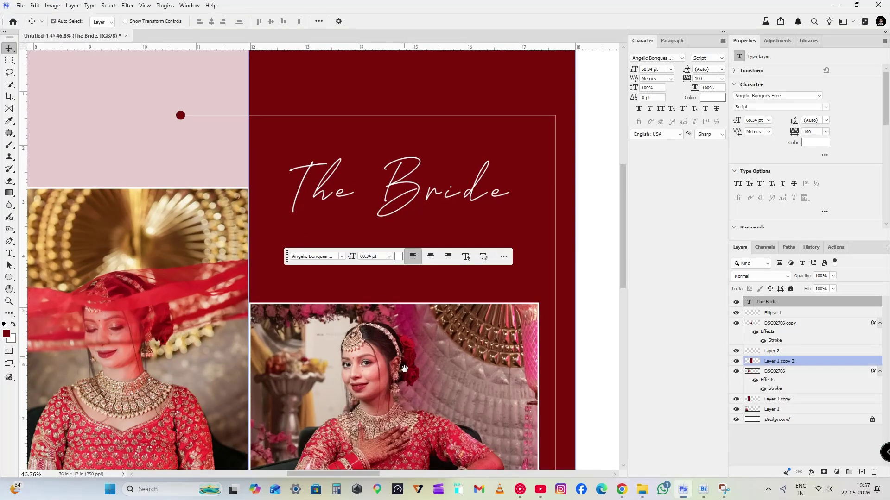
drag(403, 211, 406, 264)
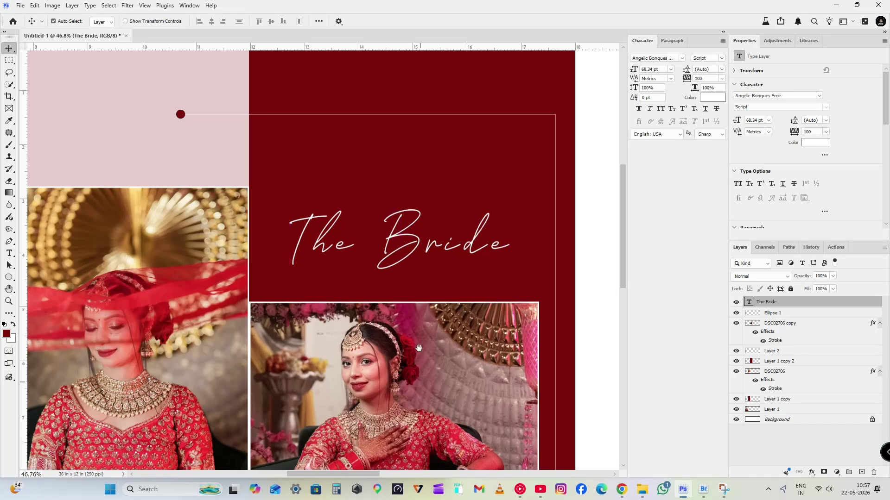
Paste the copied quote as text below the landscape photo, center-align it and break it into two lines after "is the"
scroll(418, 348, down, 6)
key(t)
click(294, 271)
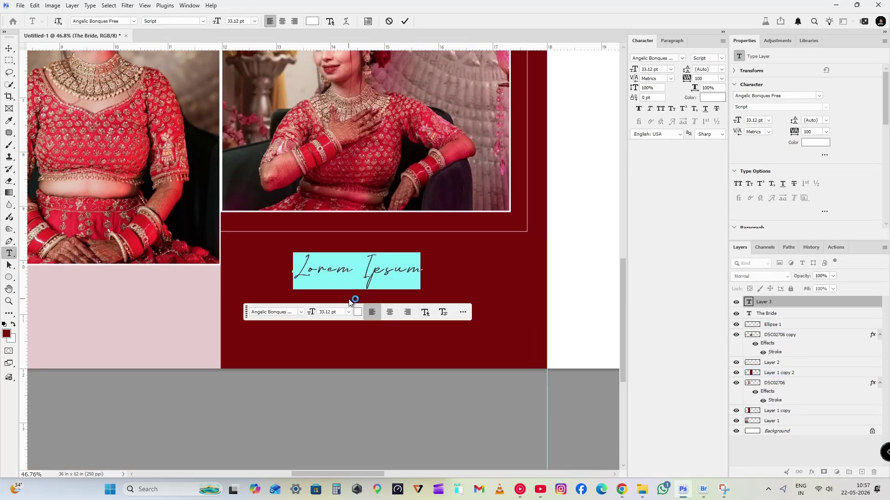
key(ctrl+v)
key(ctrl+a)
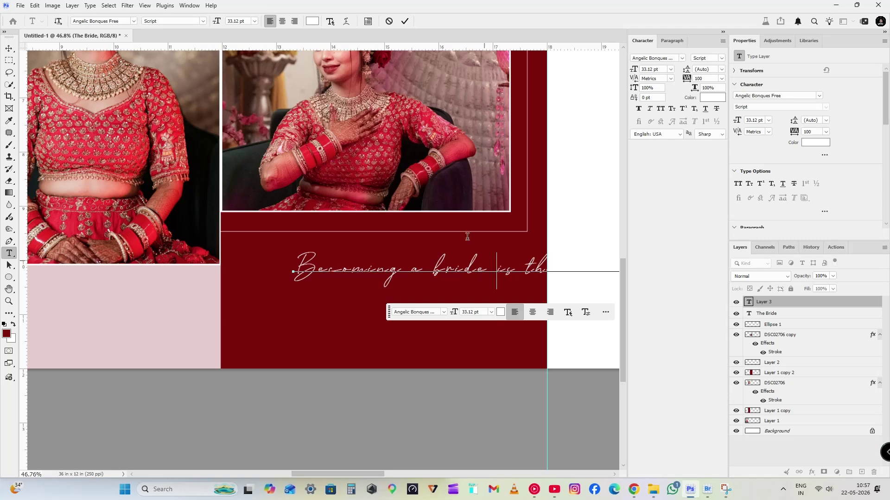
key(ctrl+shift+c)
click(250, 269)
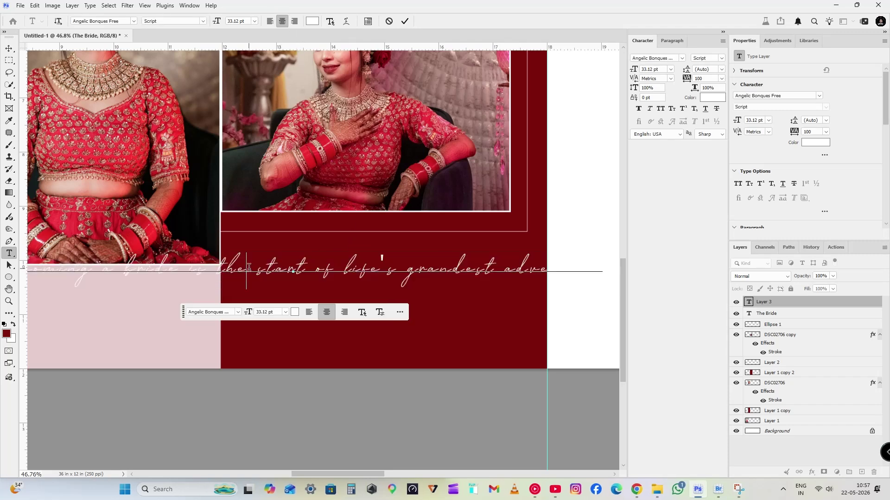
key(Return)
key(ctrl+Return)
Scale the quote down to about 23 pt and place it on the dark red panel just below the outline frame
key(ctrl+t)
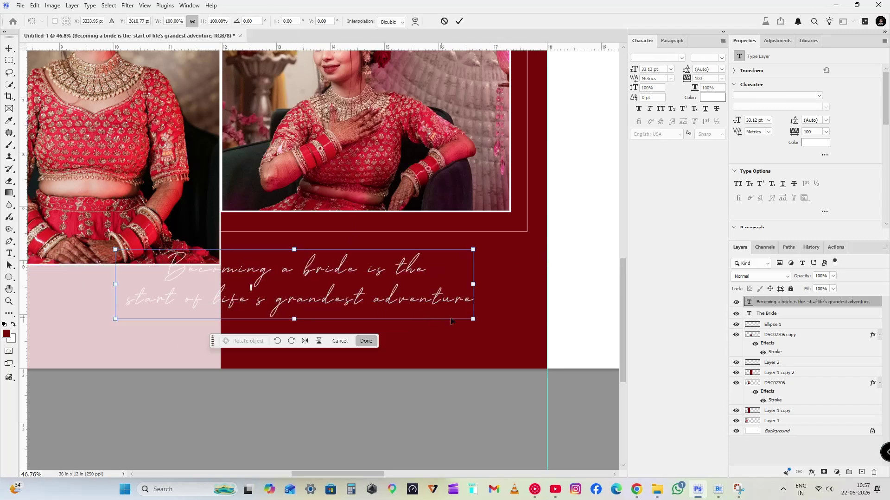
drag(471, 319, 410, 305)
drag(353, 271, 431, 253)
key(Return)
Change the quote to the Naglena Regular font and scale it to about 88%
key(Return)
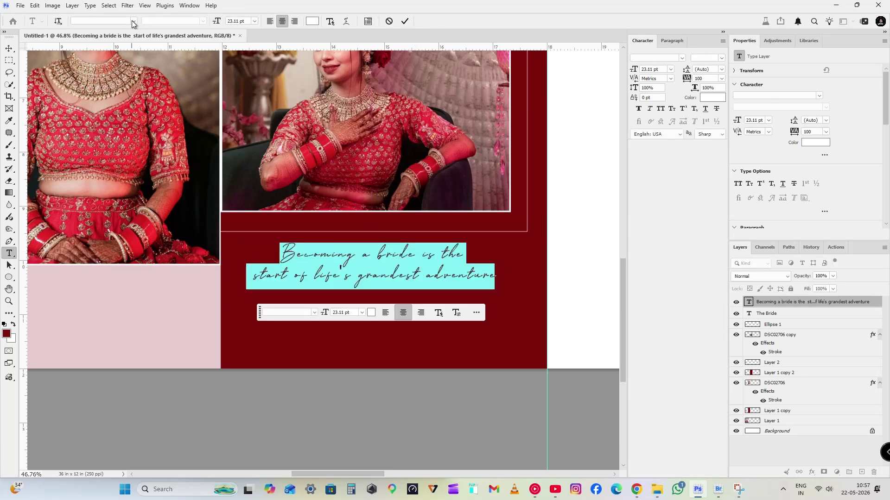
click(133, 22)
click(291, 111)
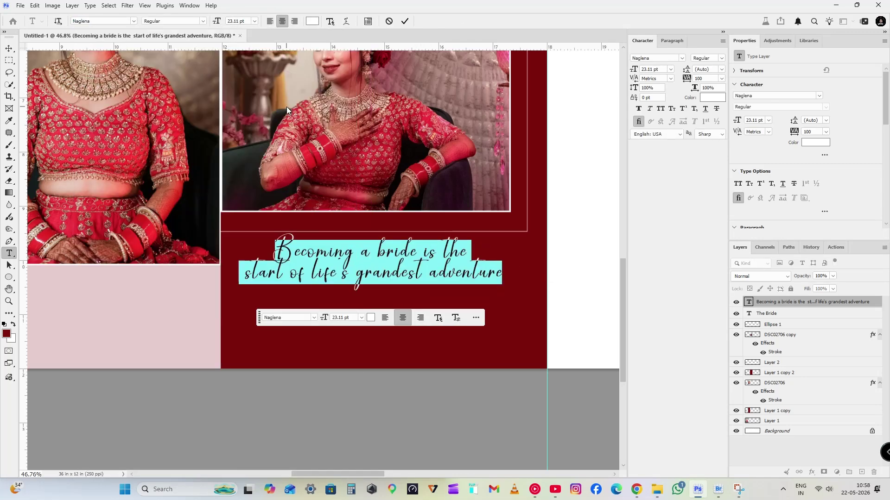
key(ctrl+Return)
key(ctrl+t)
drag(508, 298, 492, 285)
key(Return)
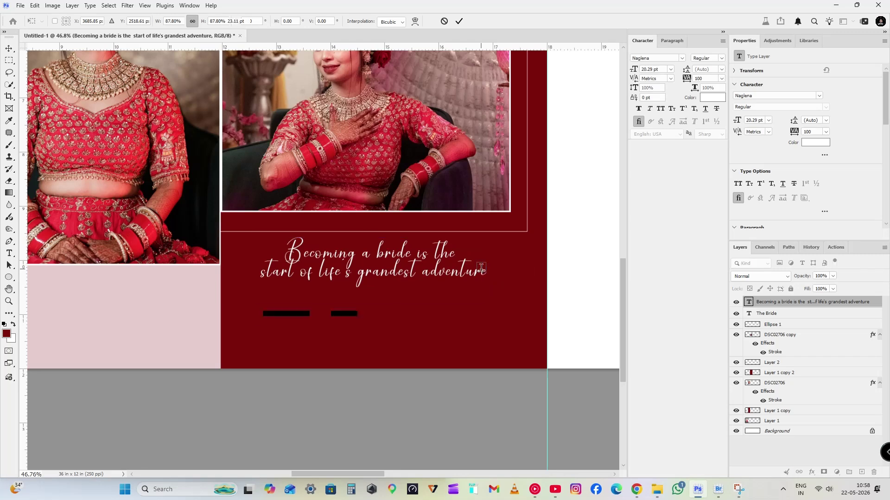
Set the quote in Adelle Sans Thin and scale it down to about 15 pt beneath the outline frame
key(Return)
click(133, 22)
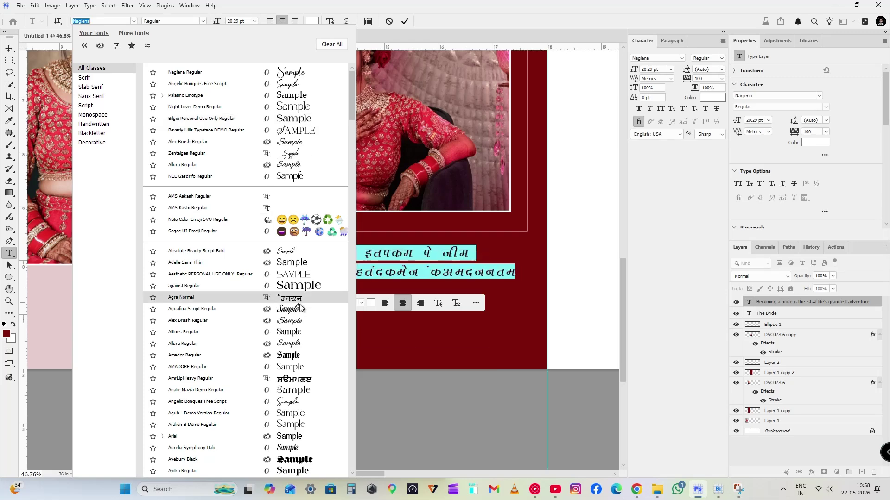
click(292, 262)
click(326, 245)
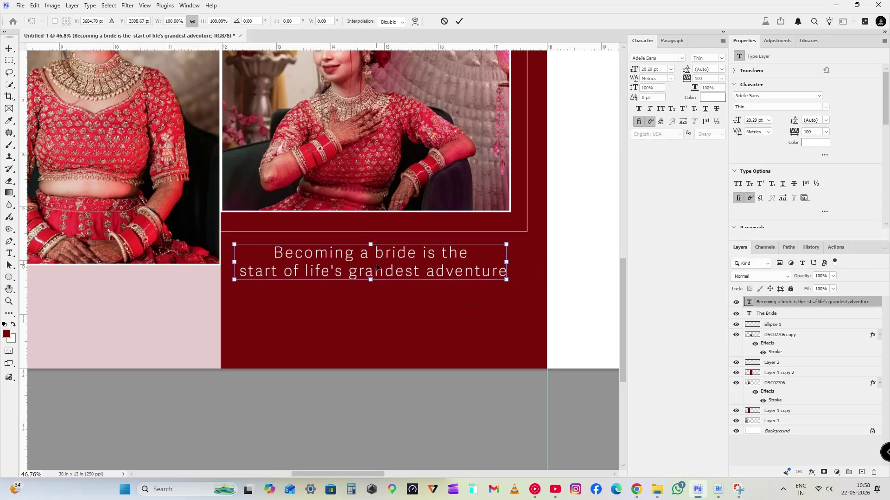
drag(376, 267, 376, 261)
drag(506, 238, 477, 245)
key(Return)
key(ctrl+0)
scroll(258, 278, up, 1)
click(257, 278)
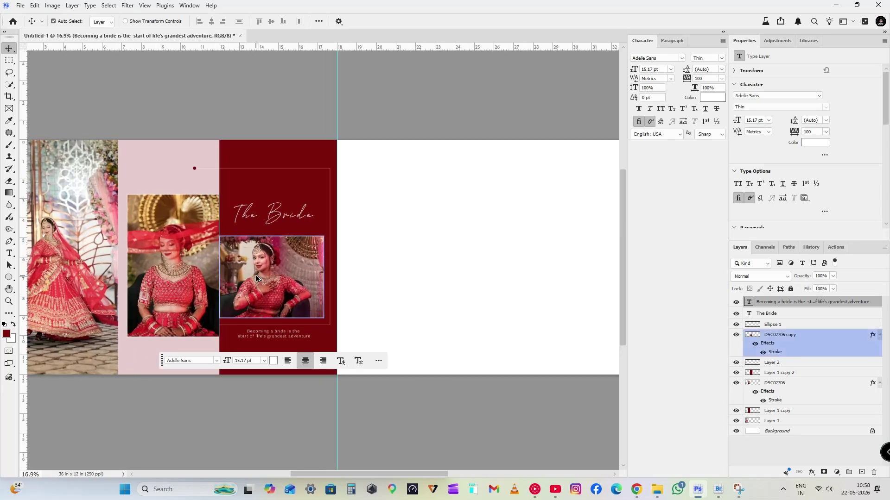
click(207, 252)
click(195, 249)
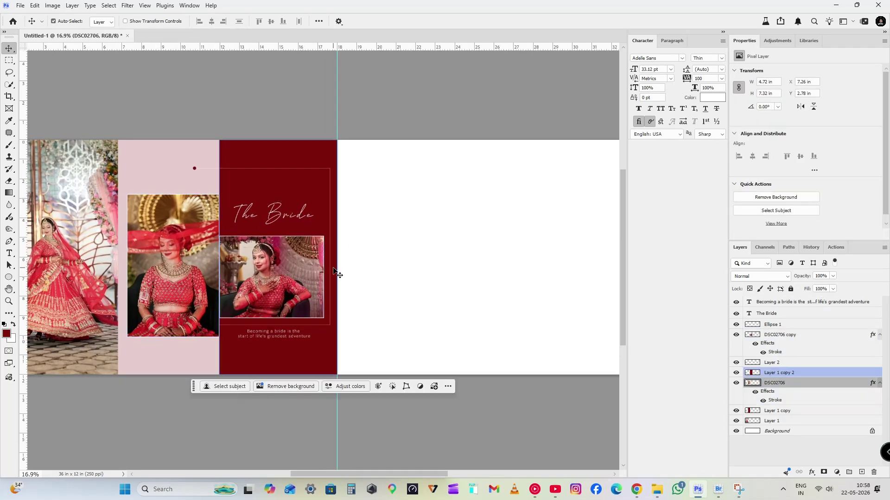
scroll(248, 178, up, 2)
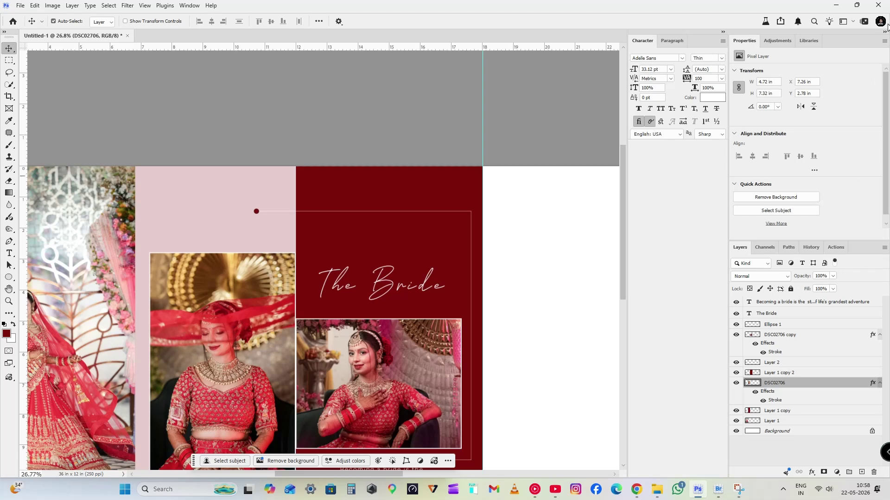
Create a 500 × 500 px dark red circle above the quote layer and move it onto the frame's upper edge above "The Bride"
click(861, 69)
click(383, 382)
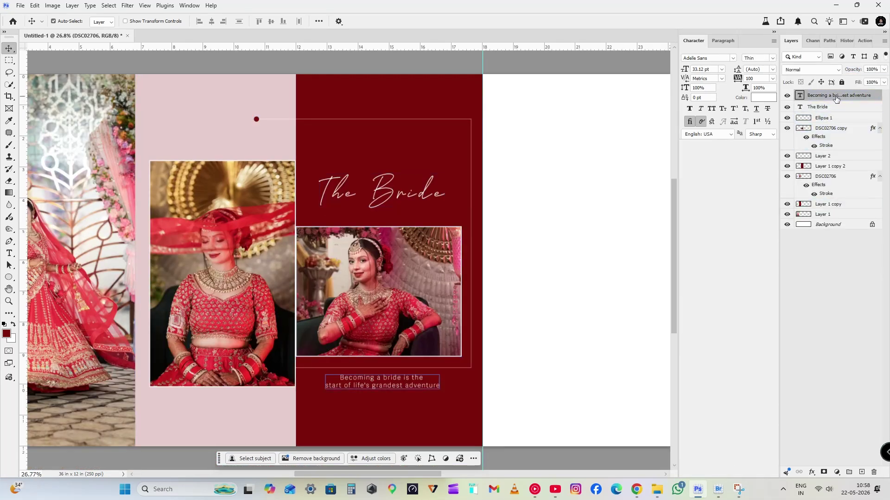
click(9, 277)
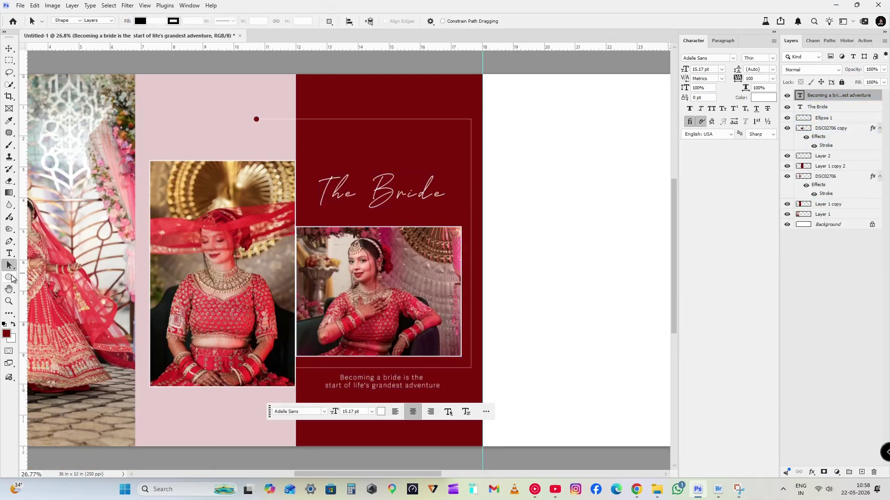
click(366, 134)
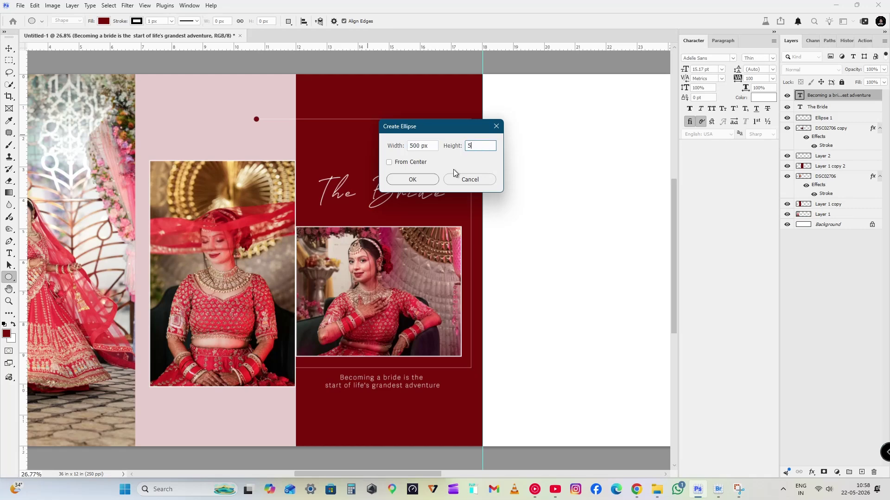
key(Return)
key(v)
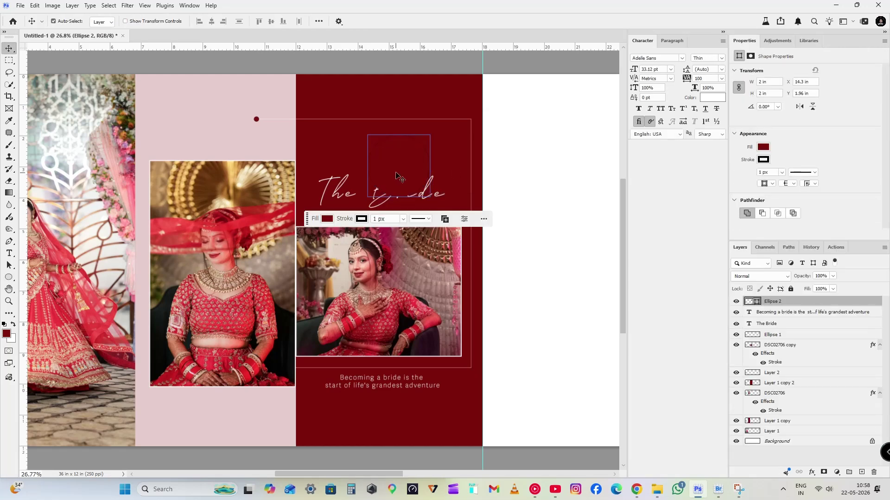
drag(396, 179, 370, 135)
Rasterize the circle layer and give it a white inside stroke at 100% opacity
right_click(814, 301)
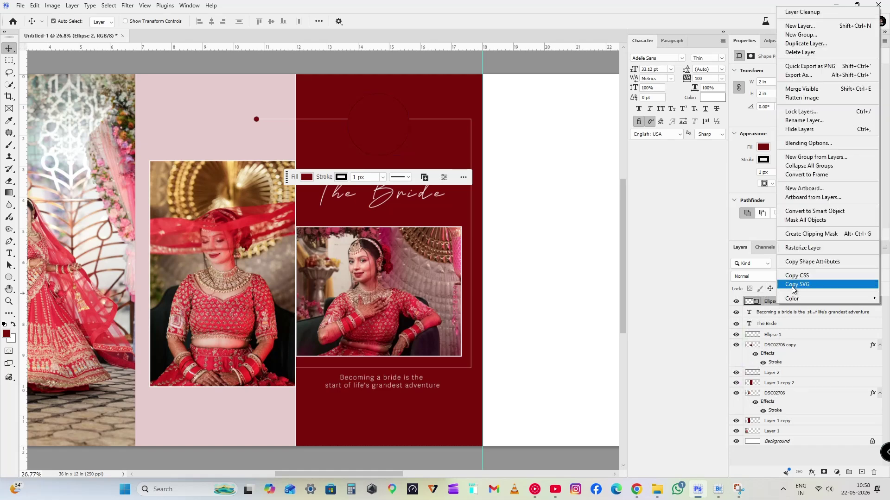
click(815, 292)
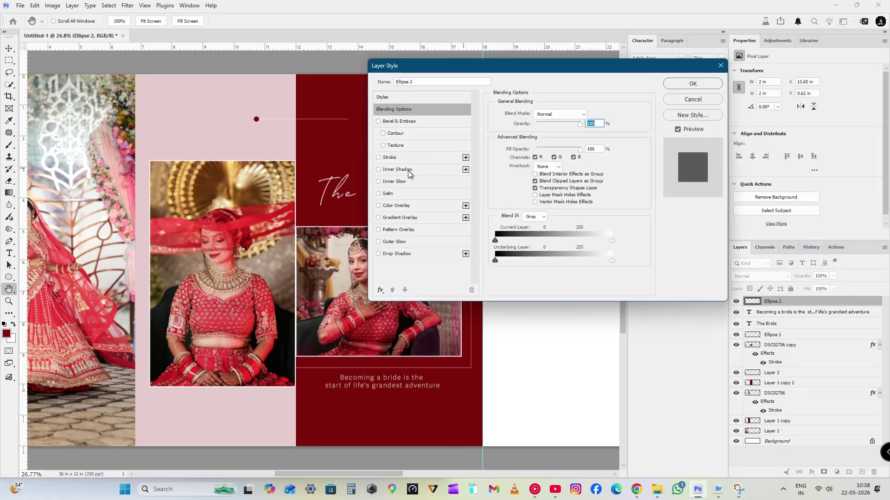
click(413, 157)
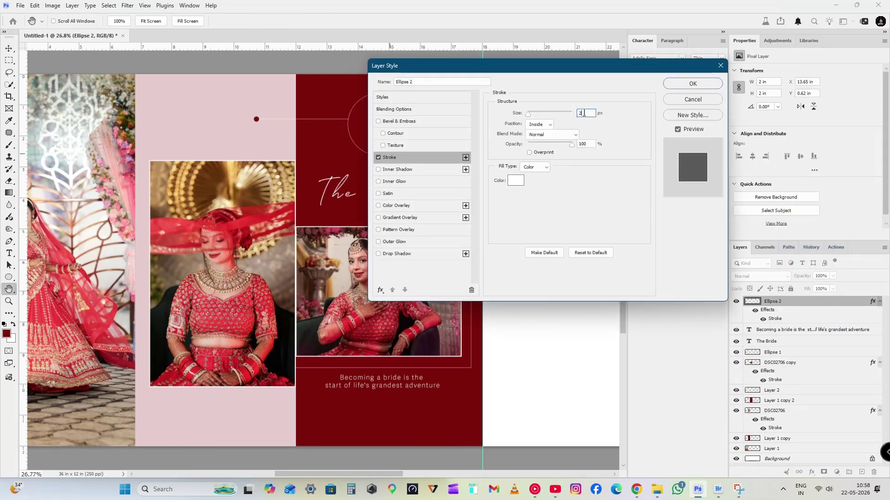
key(Return)
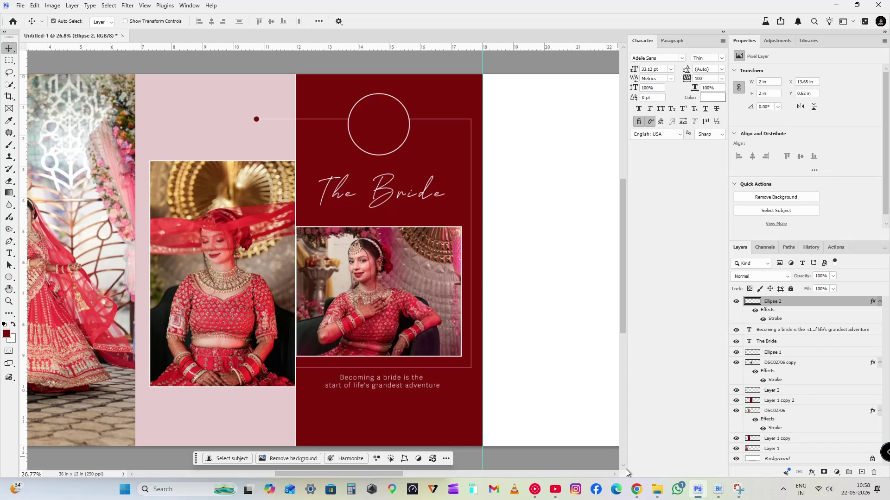
Switch to File Explorer and open the "ok" photo folder inside "P" on the Albums (E:) drive
click(657, 489)
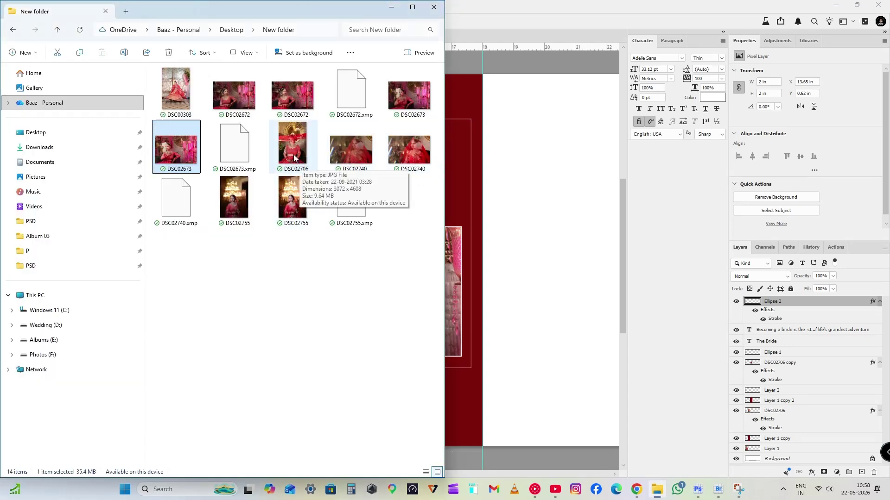
mouse_move(295, 158)
mouse_down()
mouse_move(538, 173)
mouse_move(309, 165)
mouse_up()
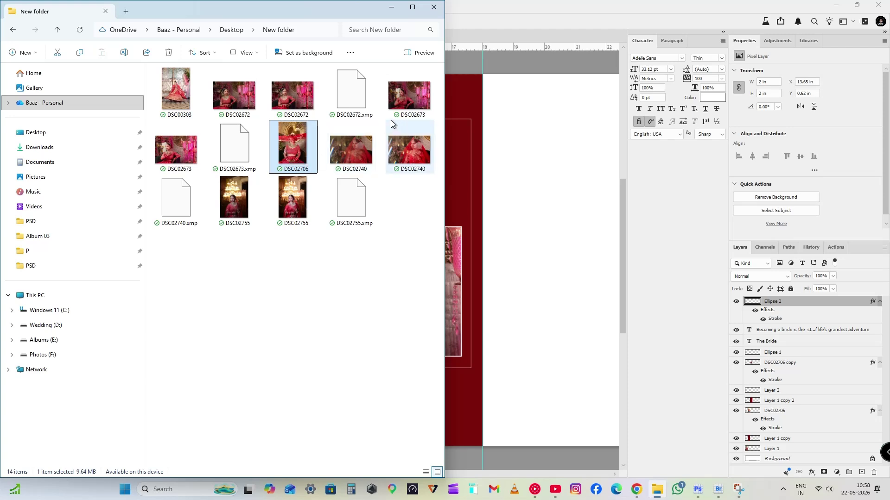
click(232, 30)
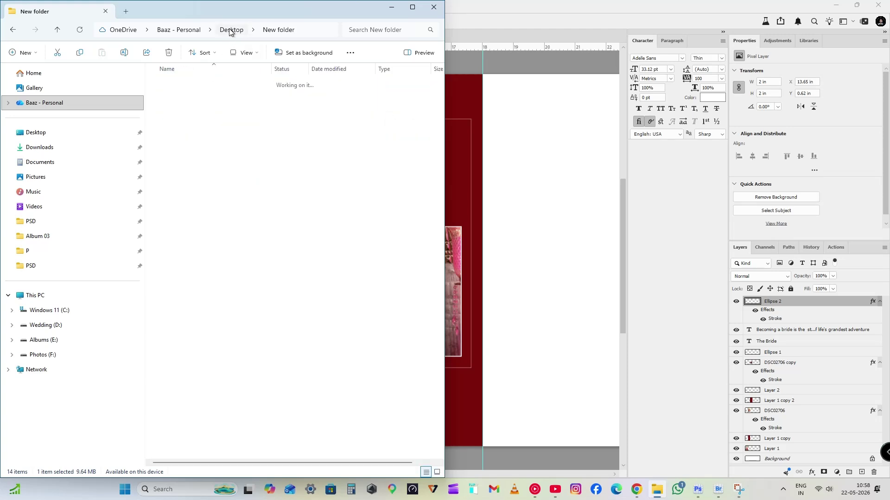
click(44, 341)
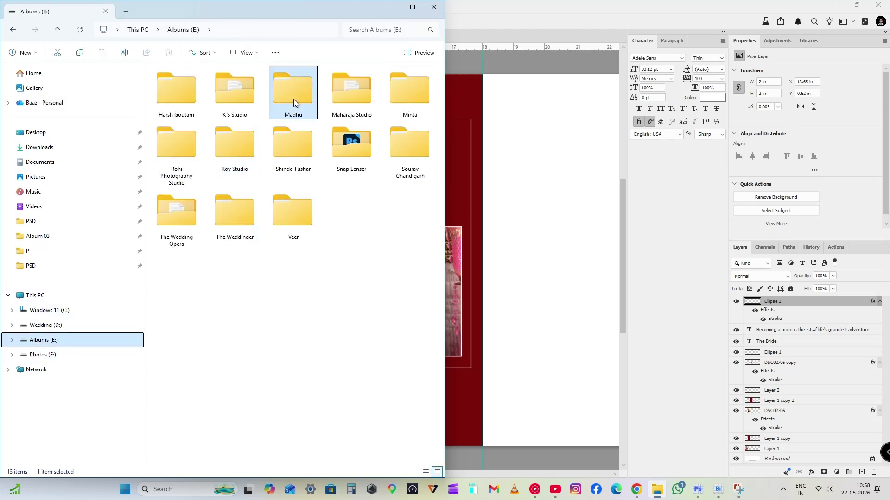
double_click(294, 100)
double_click(175, 96)
click(169, 114)
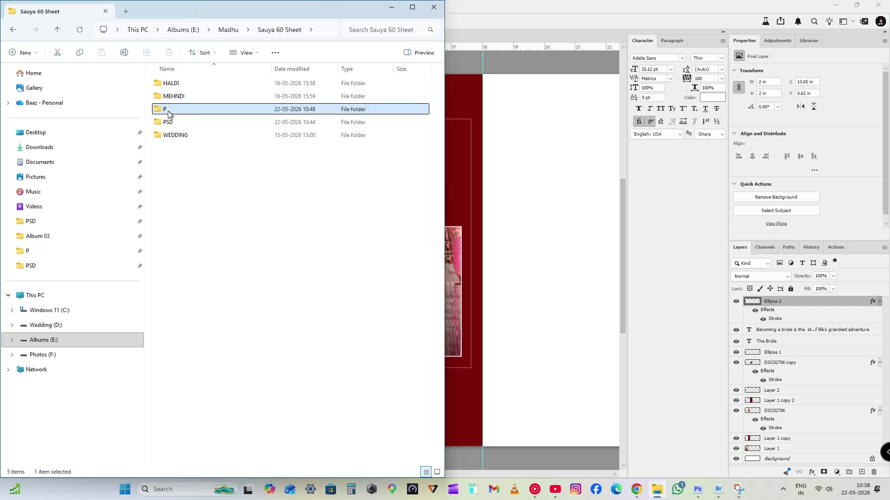
double_click(169, 111)
click(174, 95)
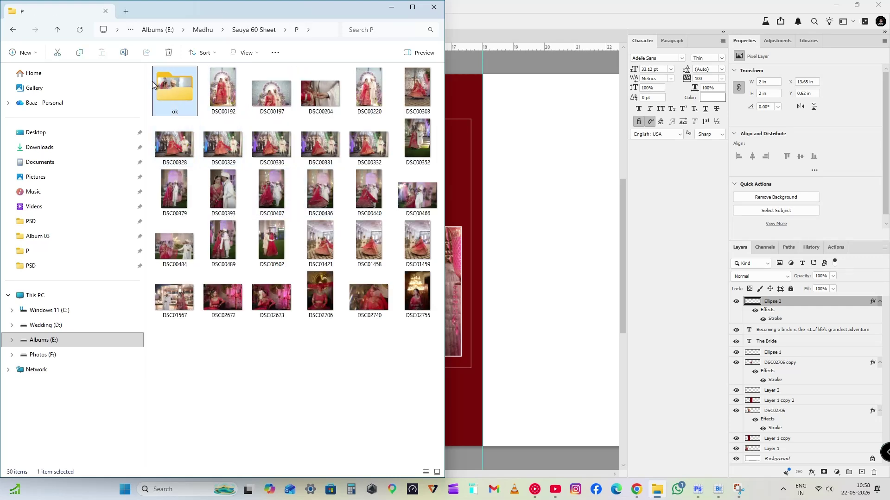
double_click(153, 83)
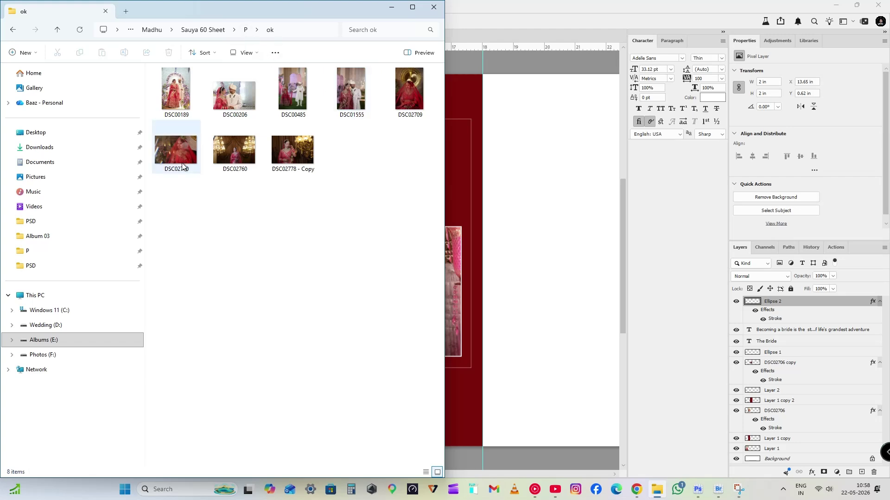
Place the DSC02778 - Copy photo clipped to the circle above the title, with the bride's face positioned inside it
drag(296, 158, 569, 229)
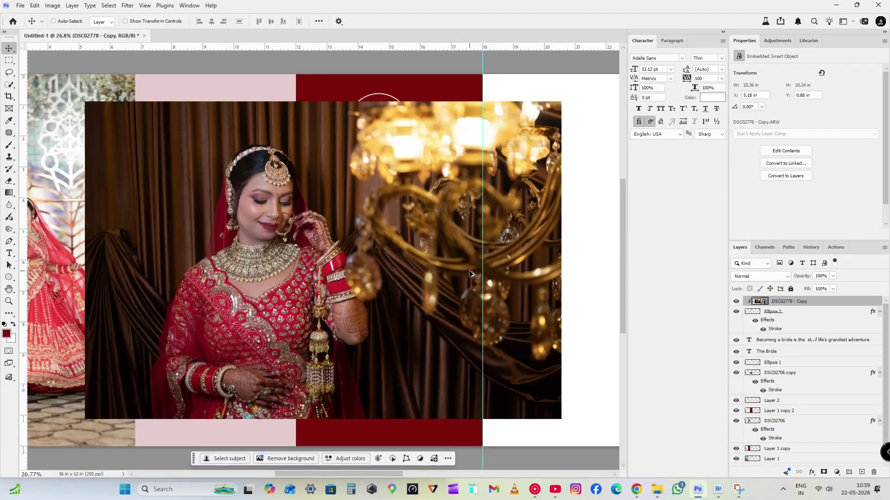
key(ctrl+t)
drag(430, 310, 524, 219)
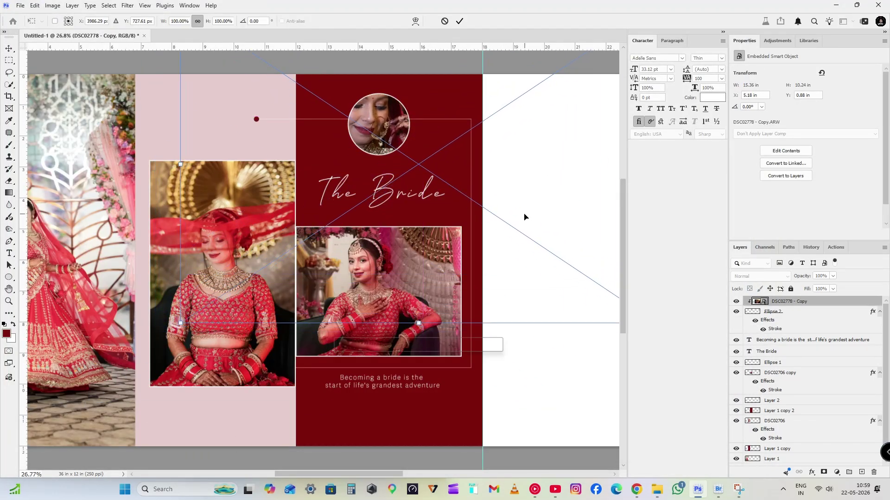
key(Return)
Merge the clipped photo into the circle layer and apply Auto Tone to it
click(377, 108)
scroll(377, 108, up, 1)
scroll(377, 108, up, 4)
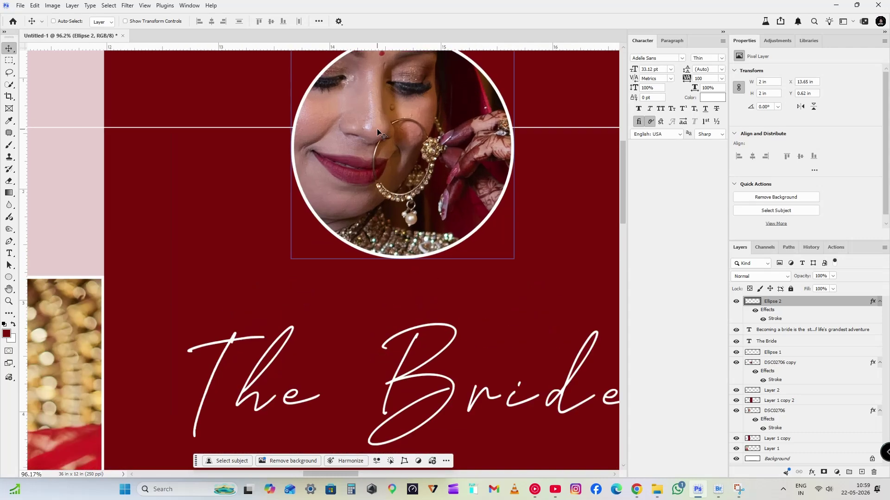
key(shift+ctrl+l)
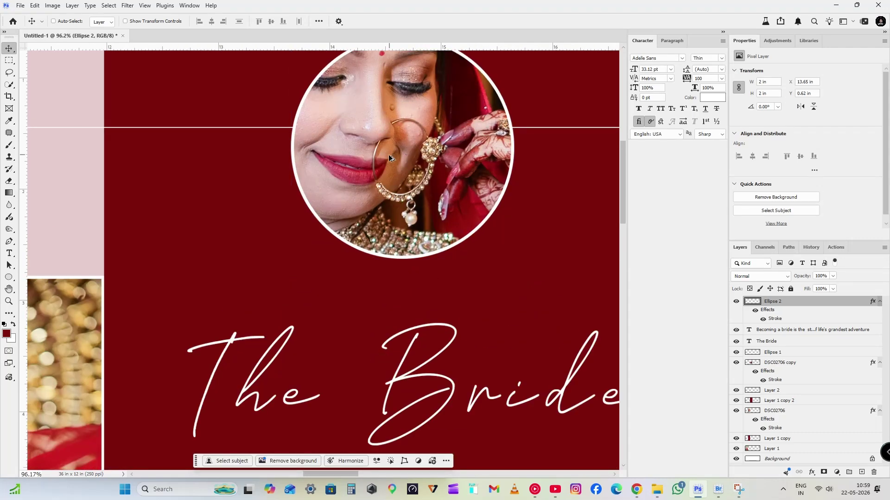
Fade the Auto Tone adjustment on the circular bride photo to 75%
key(shift+ctrl+f)
text(75)
key(Return)
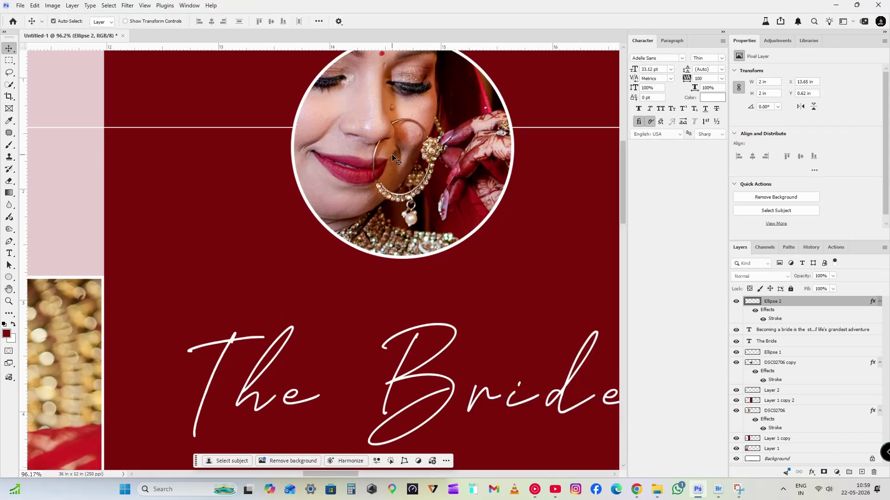
Close the Properties panel group and copy a full-height Background area about 8.3 in wide, starting at the centre guide, to a new layer
key(ctrl+0)
drag(473, 318, 363, 310)
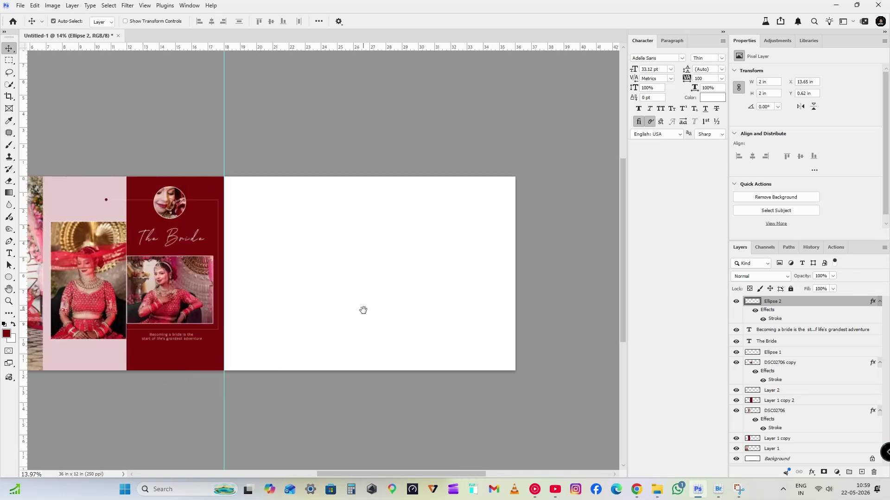
key(m)
drag(224, 167, 361, 372)
click(884, 42)
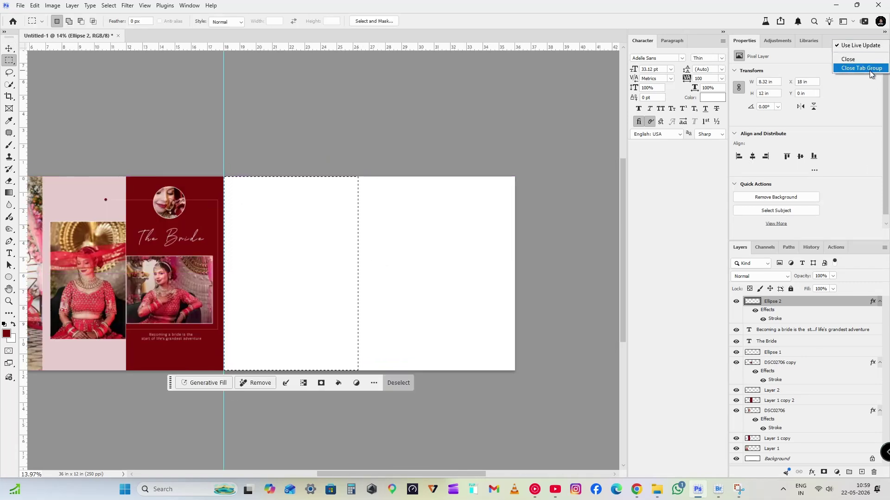
click(872, 70)
click(816, 264)
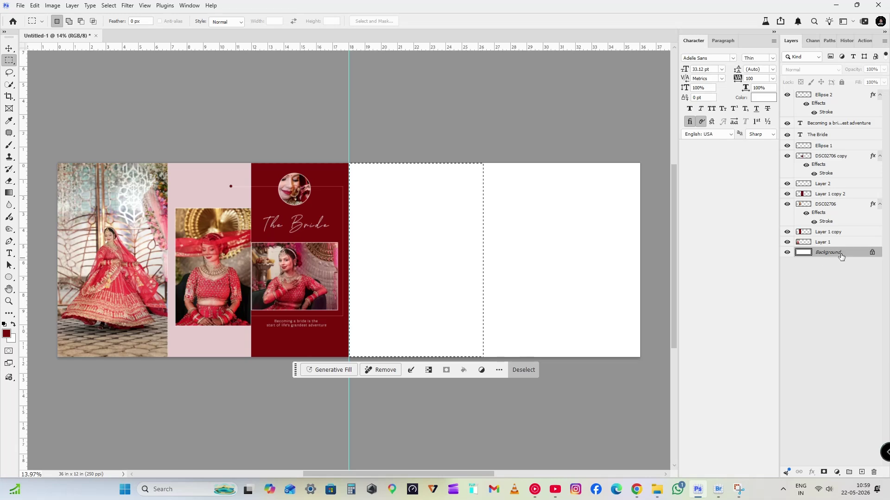
key(ctrl+j)
key(ctrl+t)
right_click(449, 315)
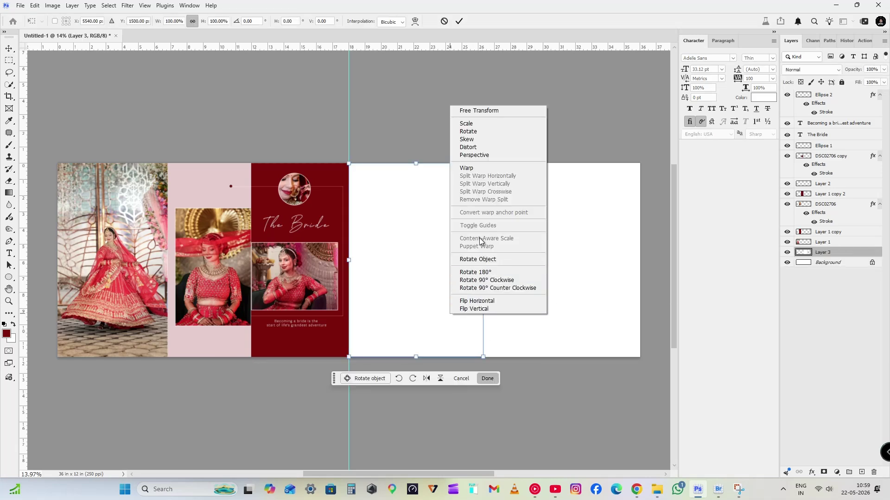
click(478, 155)
drag(482, 358, 520, 355)
key(Escape)
Distort the copied white panel so its outer edge slants from about 25 in at the top to about 30 in at the bottom
key(ctrl+t)
right_click(446, 302)
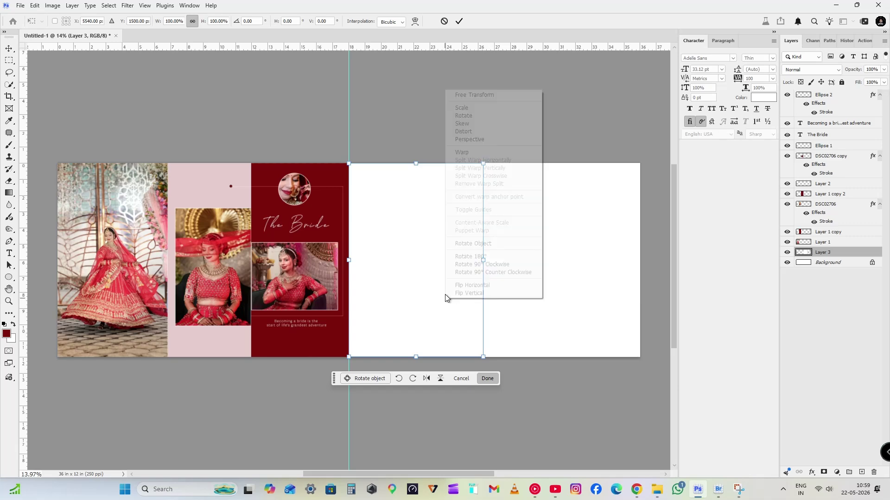
click(474, 132)
drag(485, 361, 543, 357)
drag(483, 164, 461, 165)
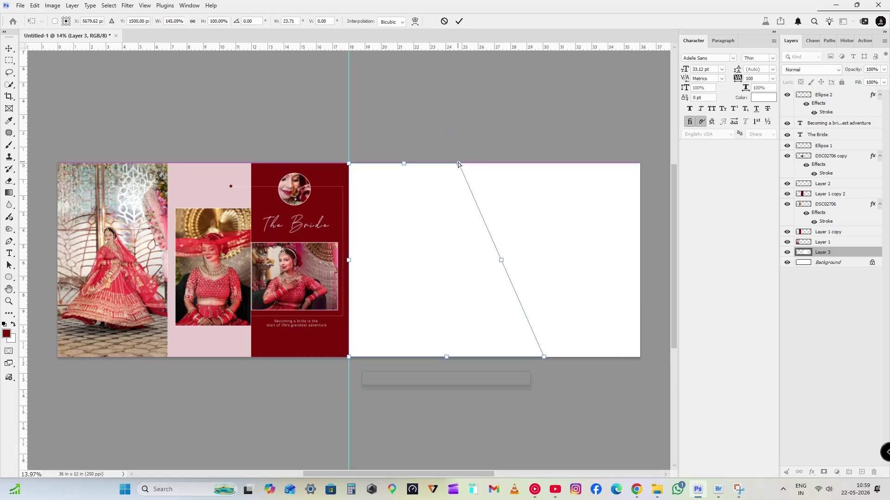
key(Return)
Switch to File Explorer and open "New folder" on the Desktop
click(657, 490)
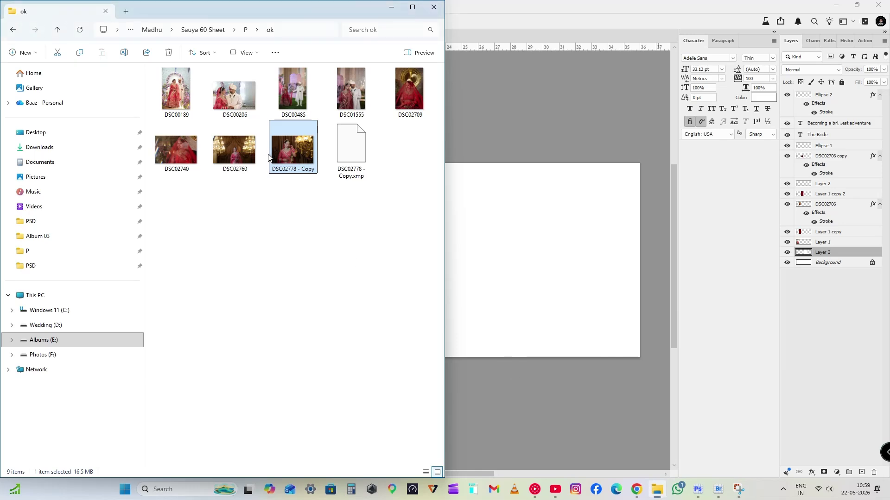
click(42, 132)
double_click(185, 84)
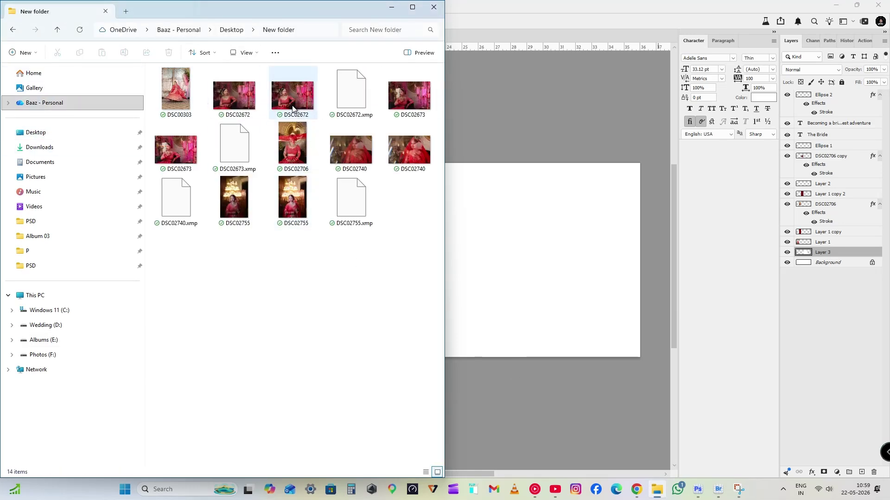
Place the DSC02672 photo clipped to the slanted panel with the bride inside it, and merge it into the panel layer
drag(589, 258, 596, 254)
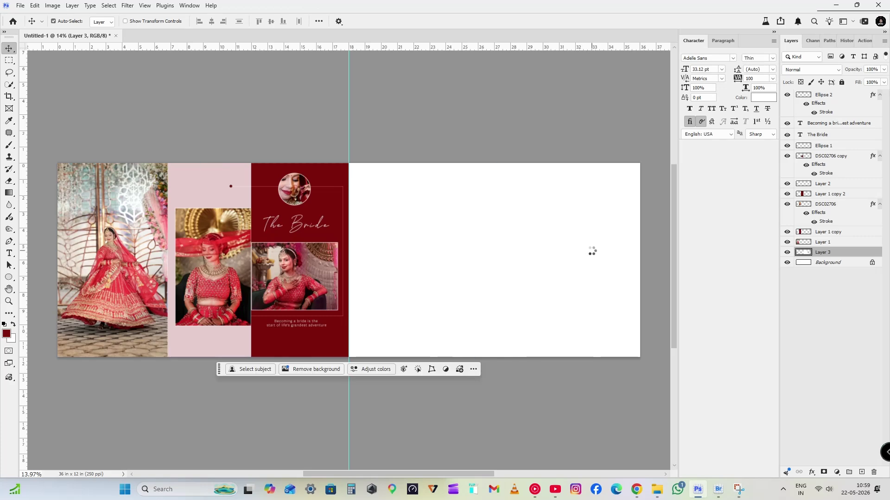
drag(577, 308, 572, 308)
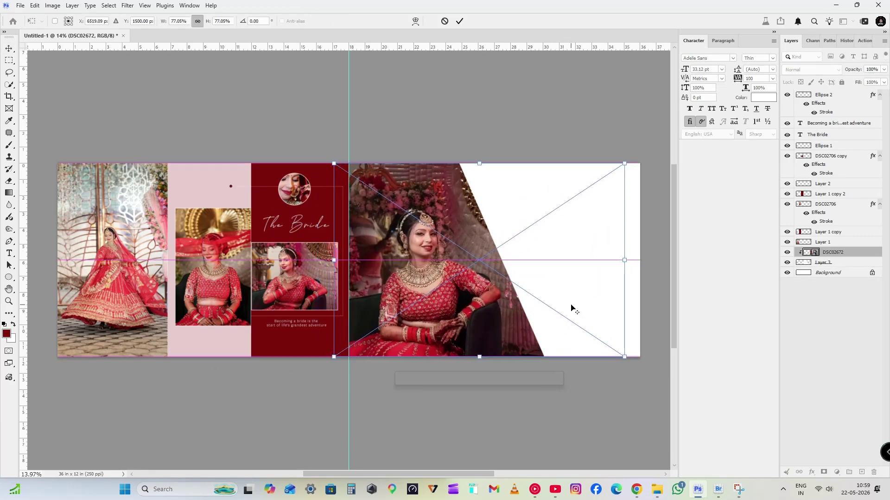
drag(632, 360, 629, 357)
key(Return)
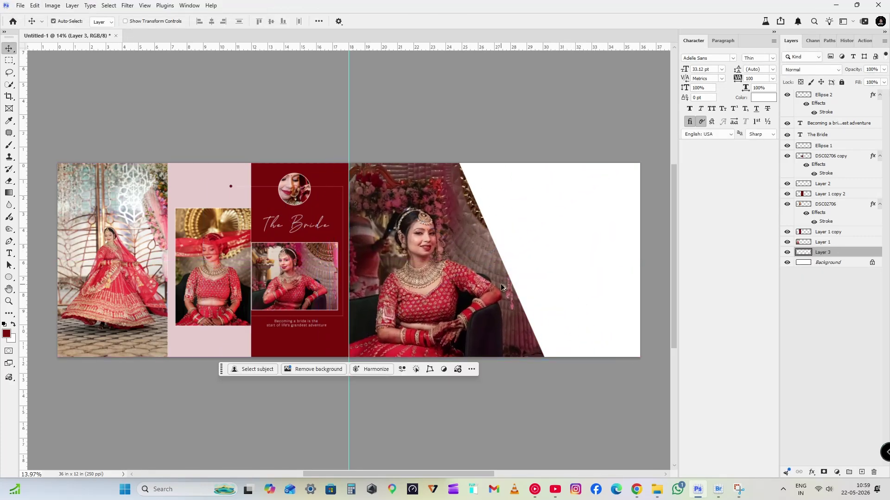
Duplicate the slanted photo layer, shift the lower copy slightly outward and turn it white with Hue/Saturation
scroll(501, 283, up, 2)
click(833, 262)
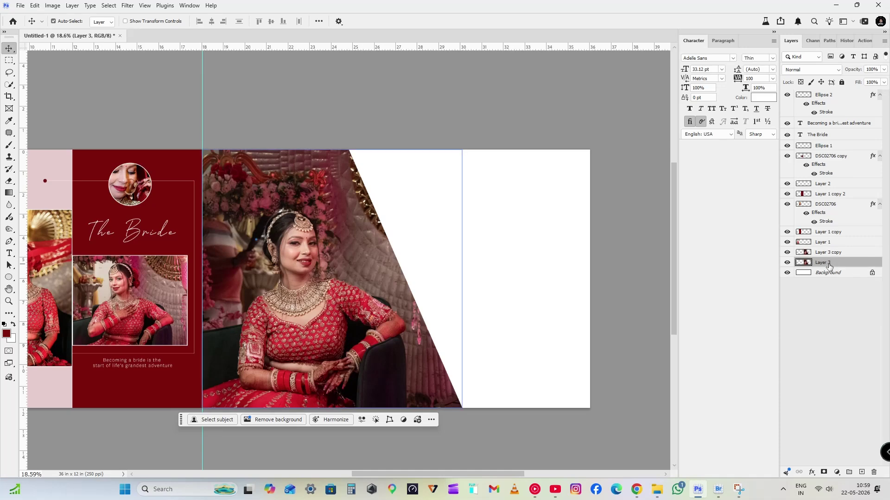
key(ctrl+t)
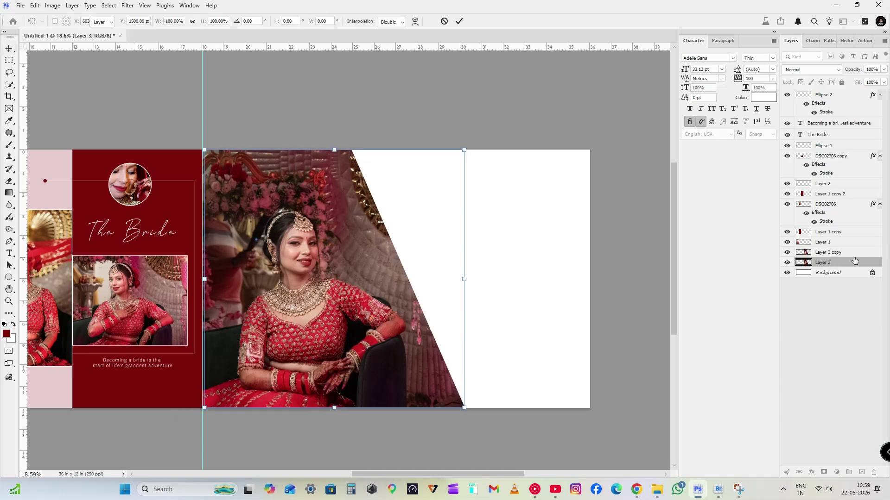
key(Return)
key(ctrl+u)
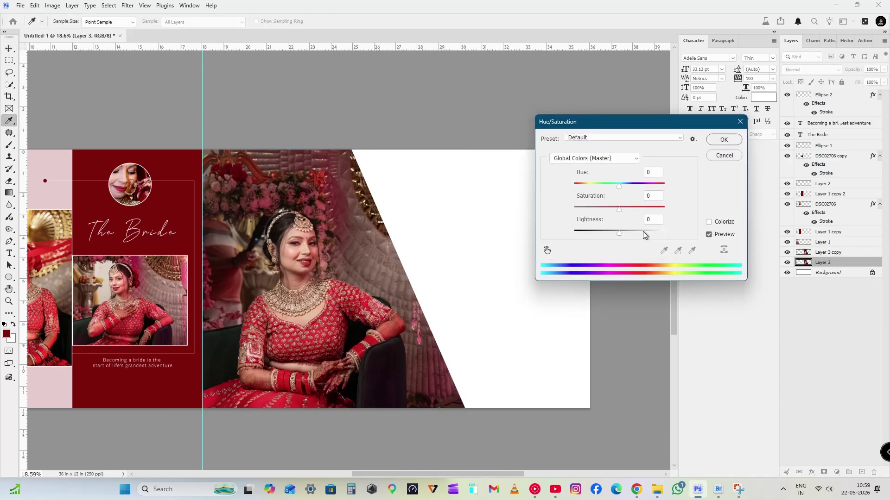
key(Return)
key(v)
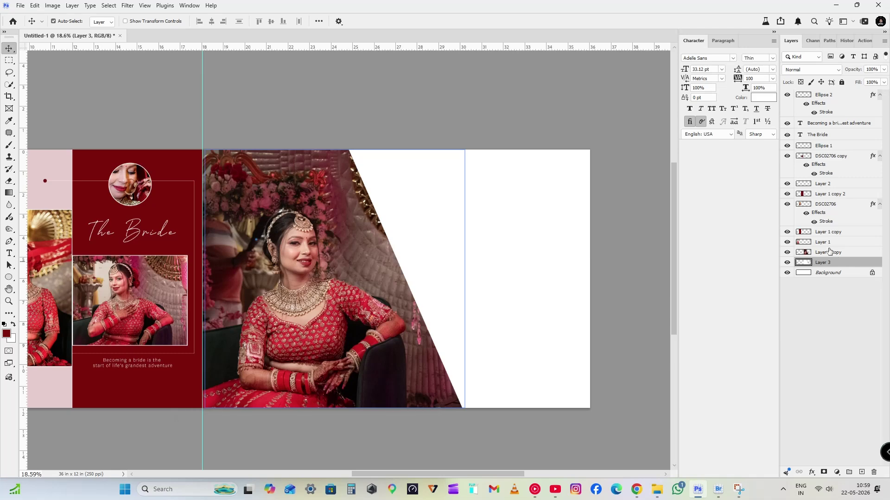
Give the white slanted layer no stroke but a Multiply drop shadow with 15% opacity, 180° angle, 32 px distance, 8% spread and 23 px size
double_click(848, 262)
click(427, 157)
drag(527, 66, 737, 84)
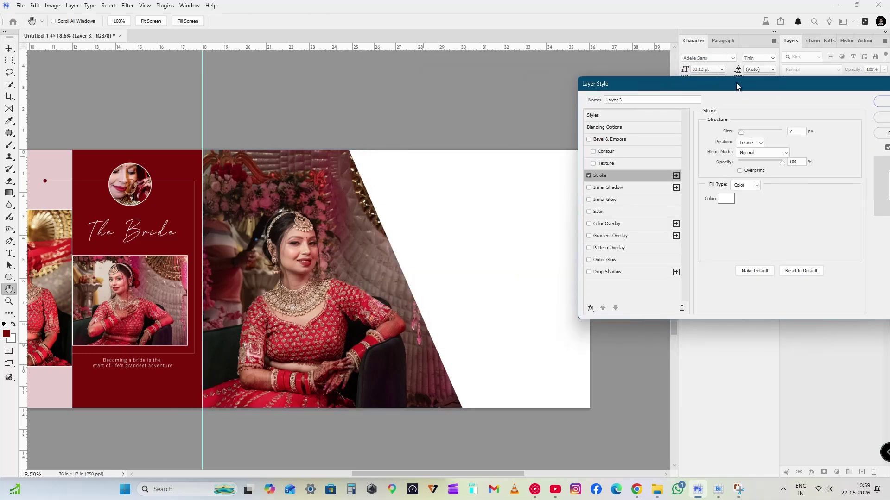
click(609, 272)
click(594, 176)
click(603, 272)
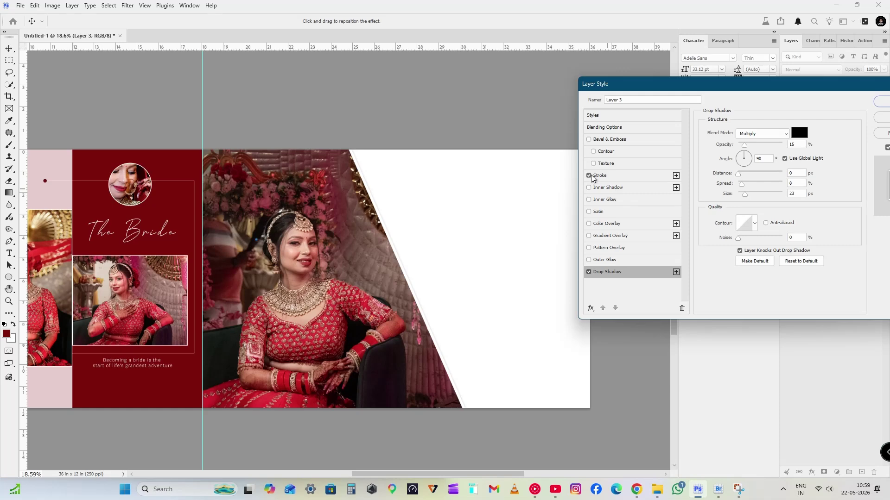
drag(471, 320, 471, 321)
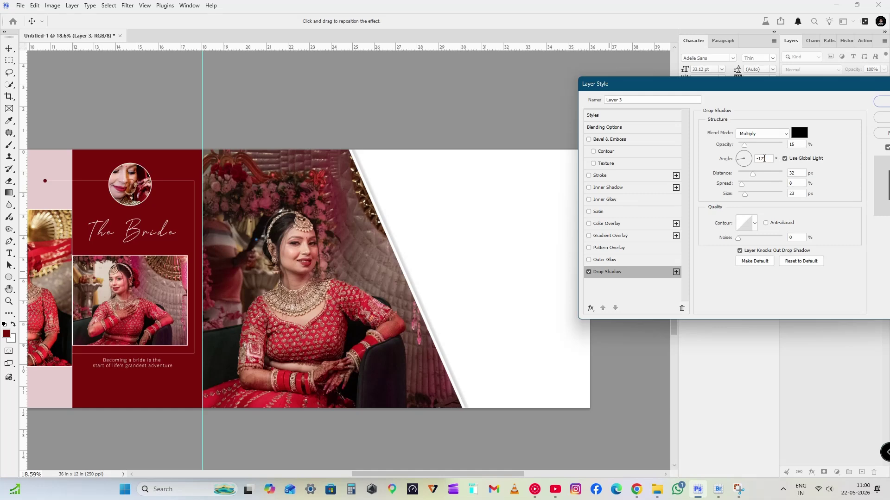
text(180)
key(Return)
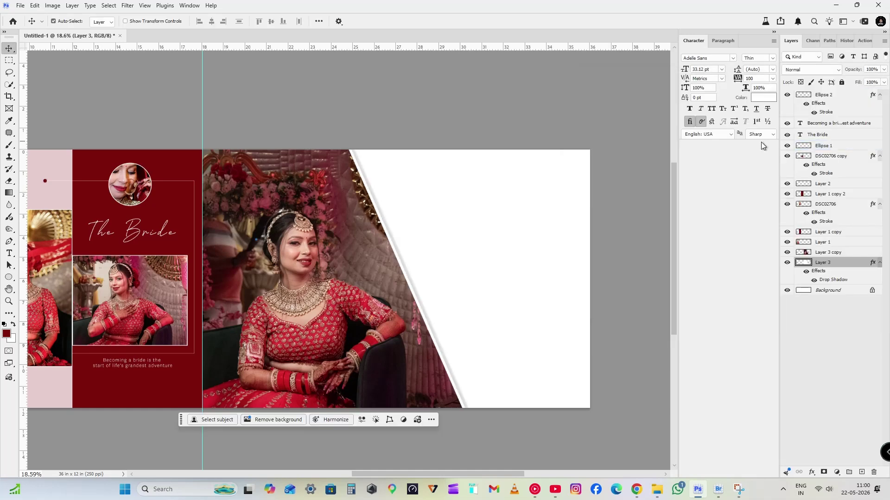
Fine-tune the size of the white slanted layer's drop shadow and slightly raise its opacity
double_click(843, 263)
click(555, 272)
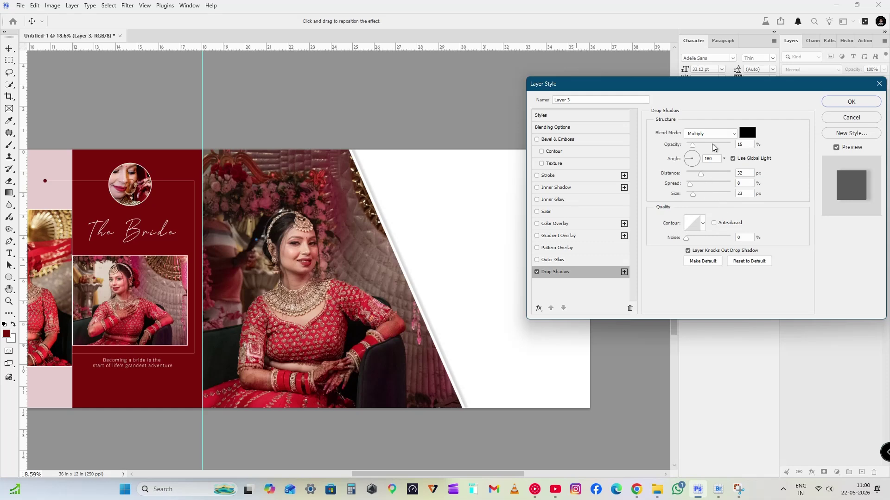
click(694, 194)
drag(694, 149, 698, 146)
click(825, 106)
Switch to File Explorer and open folder "08" inside Flowers Png in Albums Temp on the Photos (F:) drive
drag(470, 274, 334, 273)
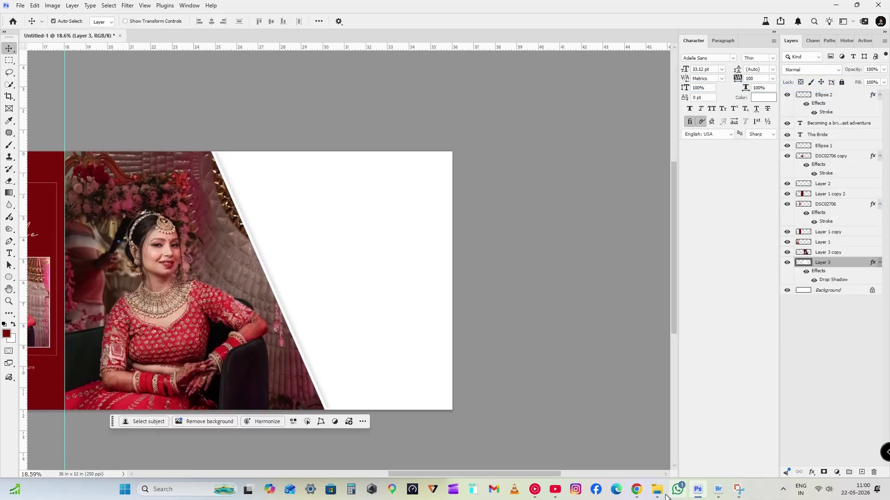
key(alt+Tab)
click(43, 354)
double_click(220, 100)
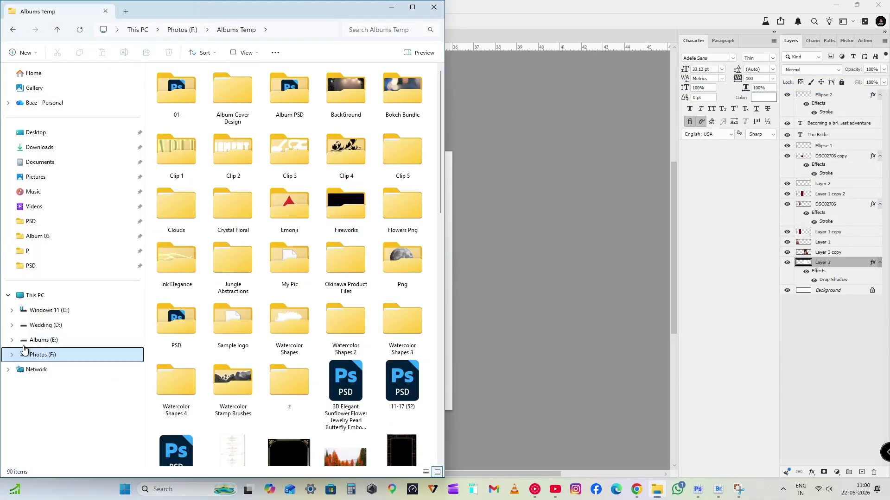
double_click(405, 224)
double_click(174, 162)
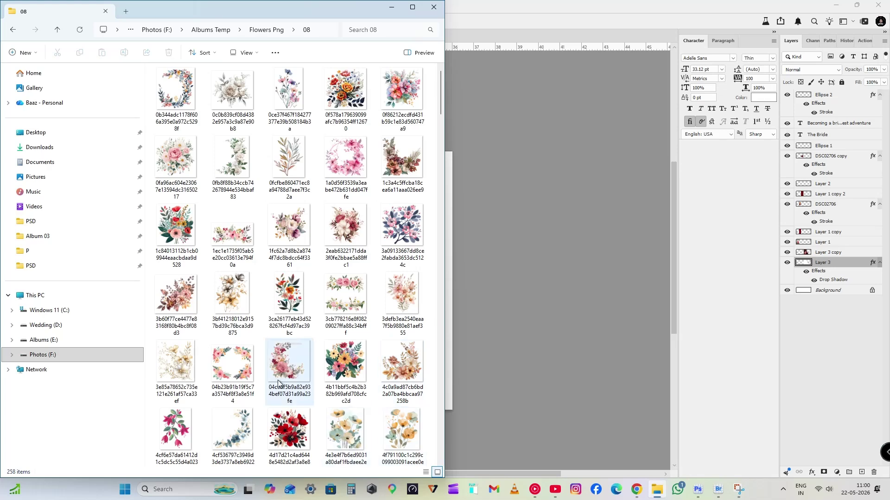
Place the 62c07aaefa5b34bed0a920cb3f105d18 floral image in the spread and move its layer directly above the Background
scroll(241, 370, down, 5)
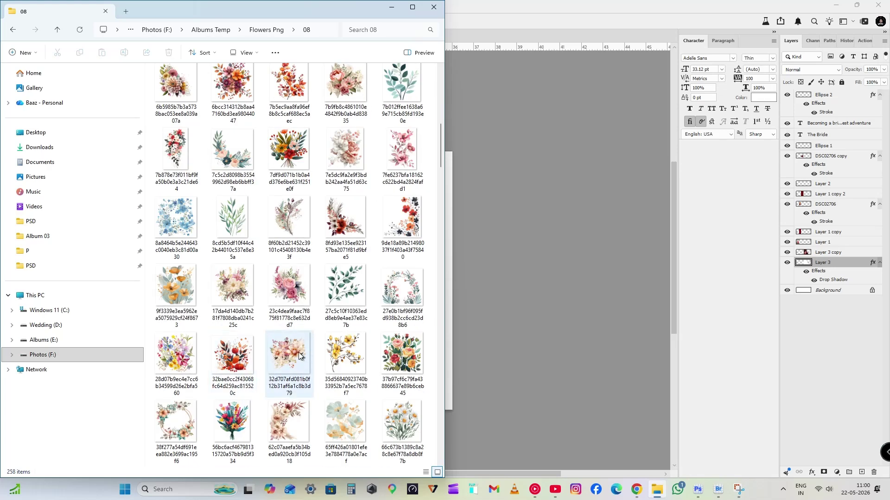
drag(299, 357, 539, 350)
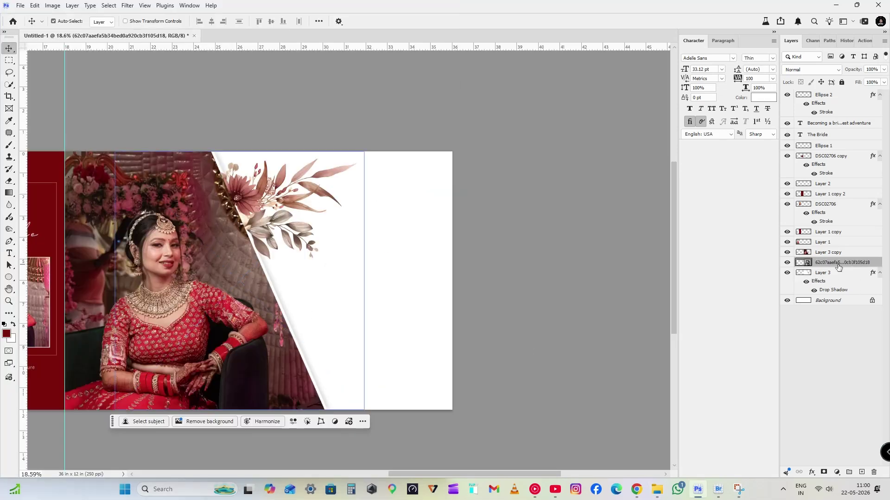
drag(830, 265, 832, 295)
Flip and rotate the floral image and position it so the flowers frame the upper outer corner of the white area
key(ctrl+t)
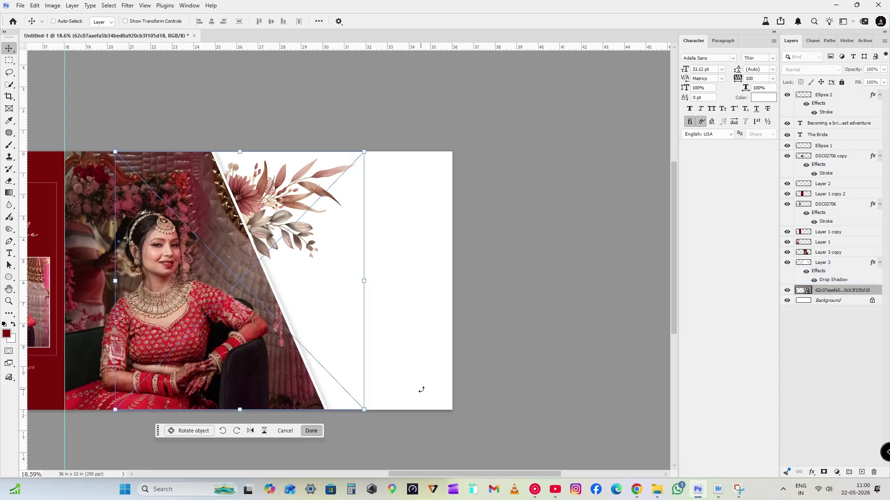
drag(421, 389, 385, 85)
drag(315, 332, 502, 217)
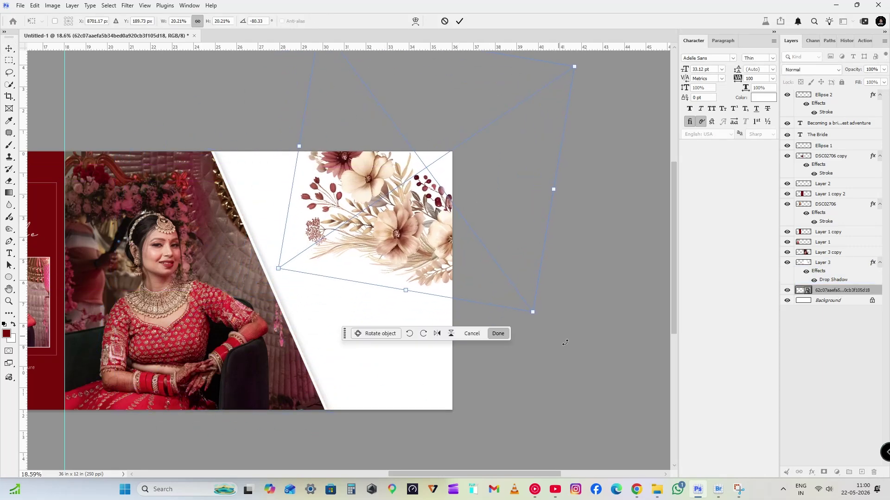
drag(564, 343, 497, 376)
right_click(433, 259)
click(463, 445)
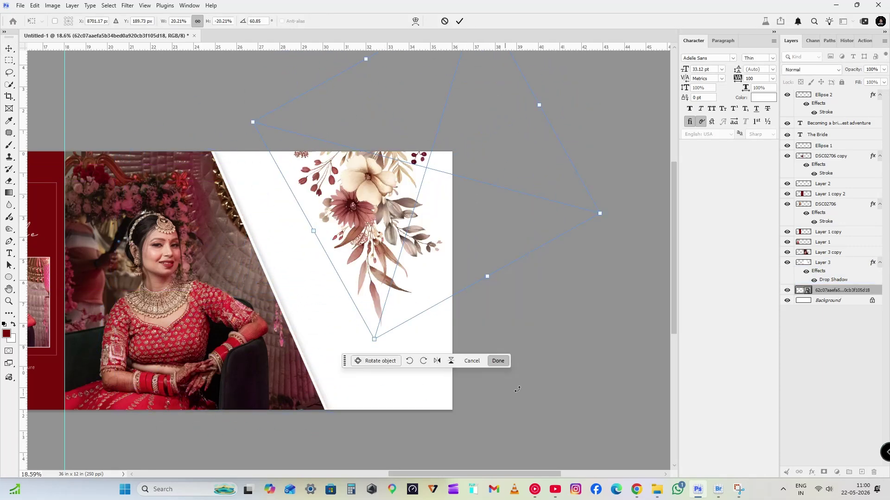
drag(464, 446, 186, 240)
drag(434, 287, 410, 271)
key(Return)
Copy the on-page part of the flowers to a new layer at 30% opacity and delete the original floral layer
key(m)
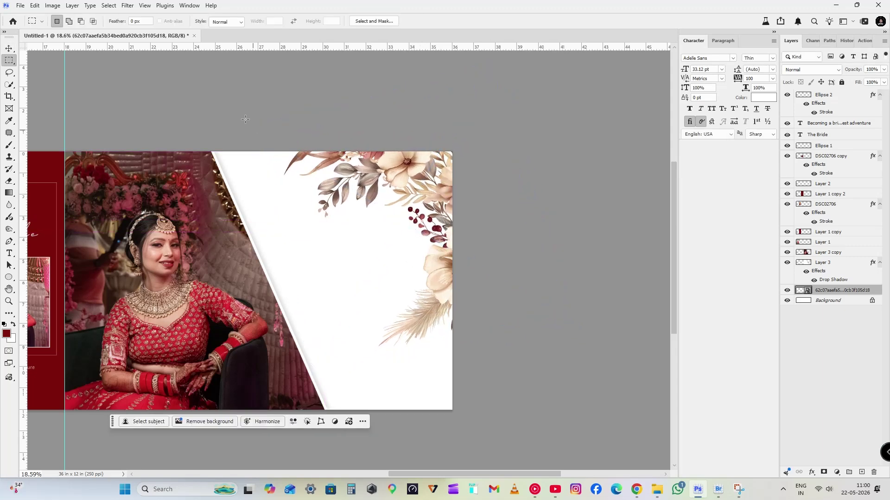
drag(245, 119, 528, 420)
key(ctrl+j)
click(830, 300)
key(Delete)
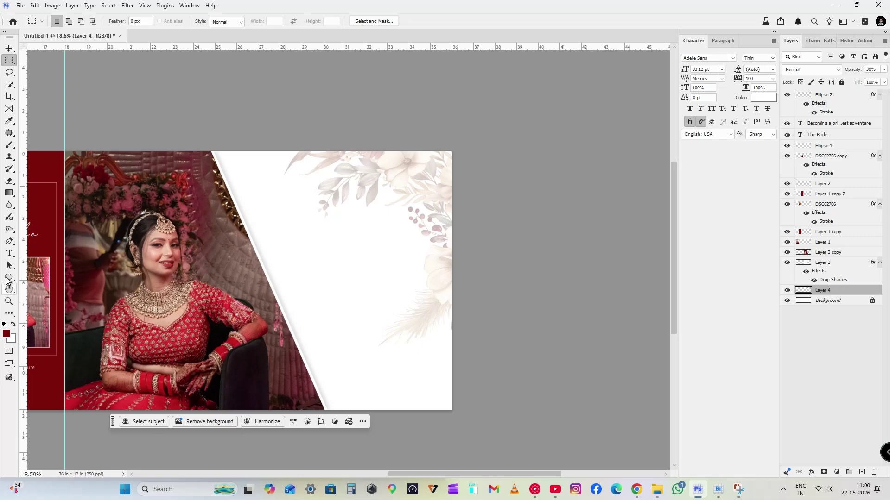
Draw a dark red rectangle about 5.36 × 8.43 in on the white area and move it to about X 29.4 in, Y 1.44 in
right_click(7, 278)
click(35, 288)
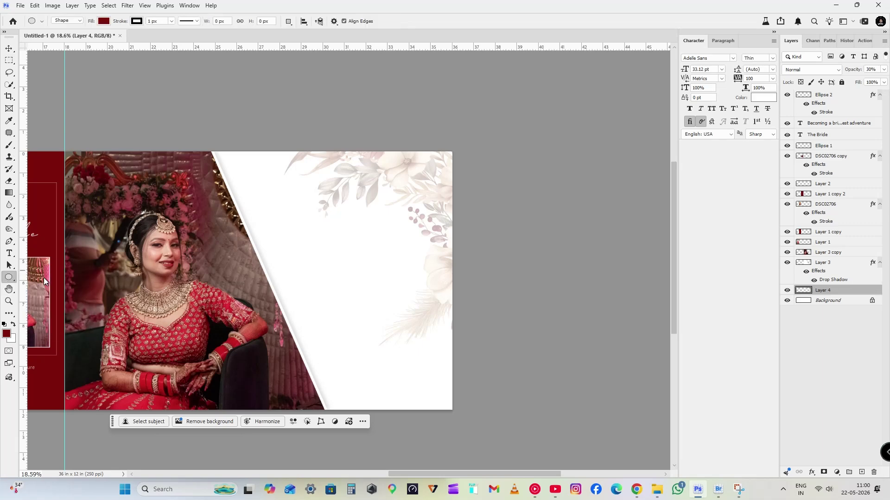
drag(302, 177, 418, 358)
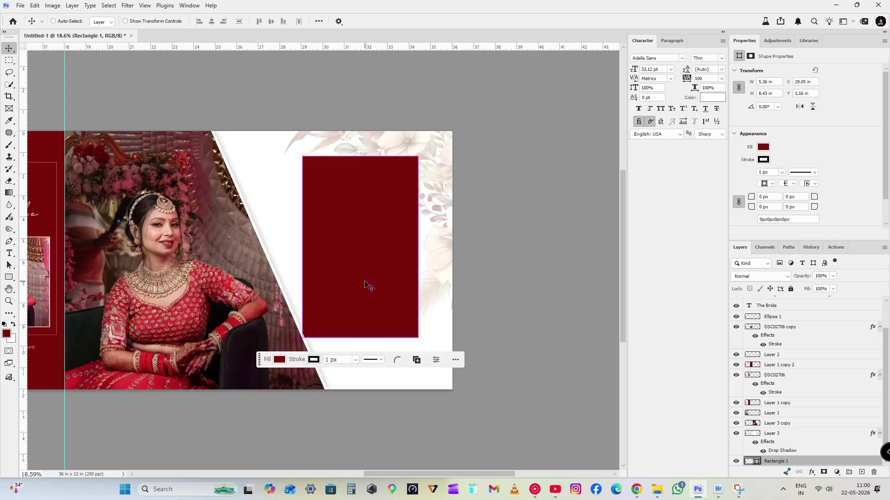
drag(367, 278, 374, 283)
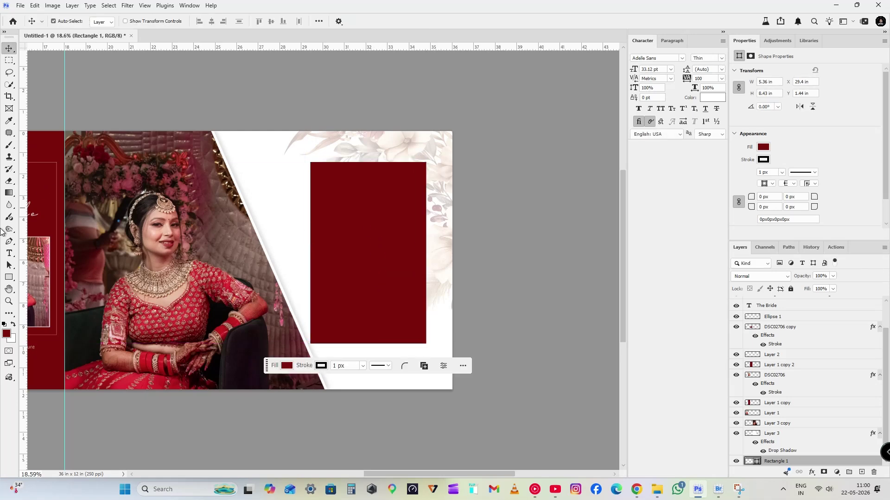
Round the two upper corners of the dark red rectangle to 2.68 in so it forms an arch
click(9, 278)
drag(413, 174, 381, 234)
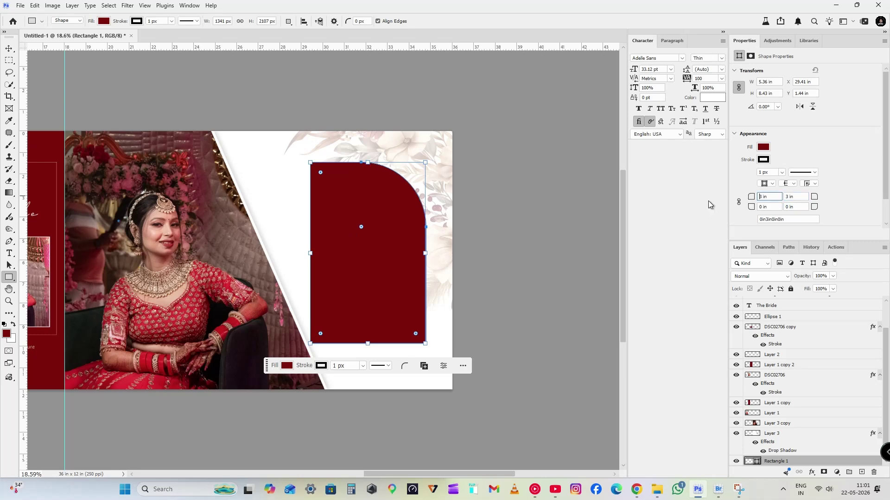
key(Return)
Rasterize the arch layer and give it a Stroke layer effect
right_click(810, 463)
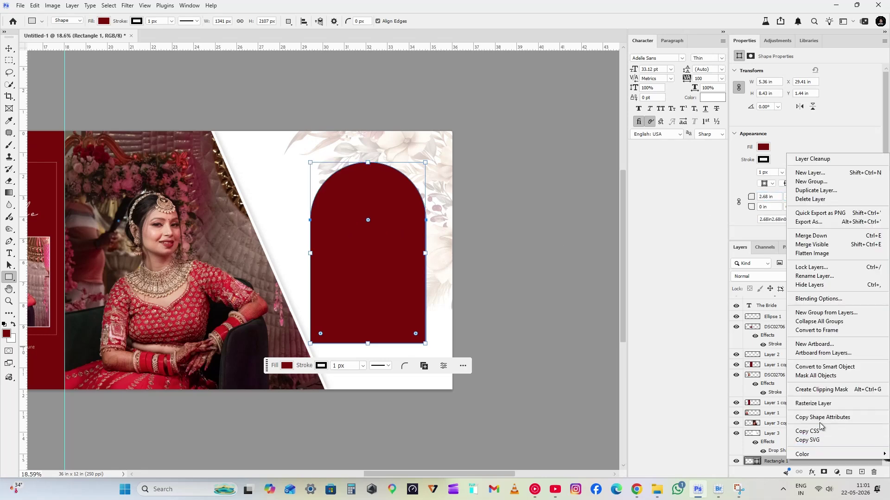
click(815, 405)
double_click(825, 463)
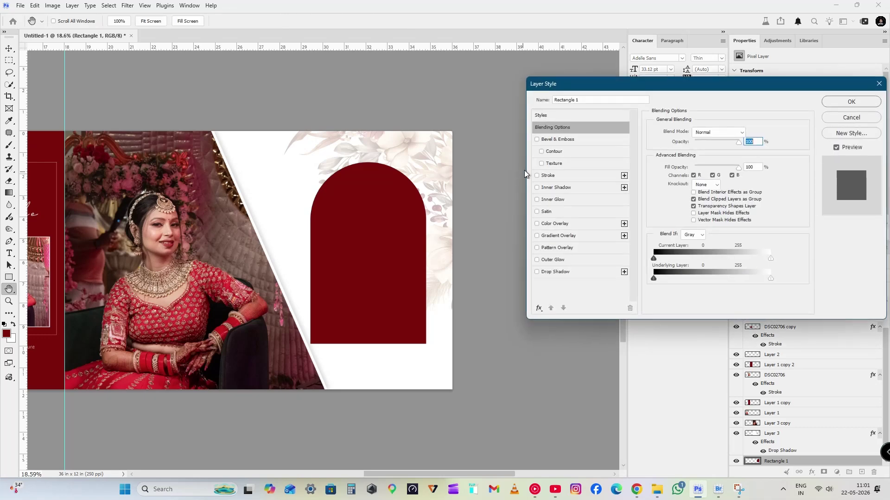
click(548, 175)
click(852, 102)
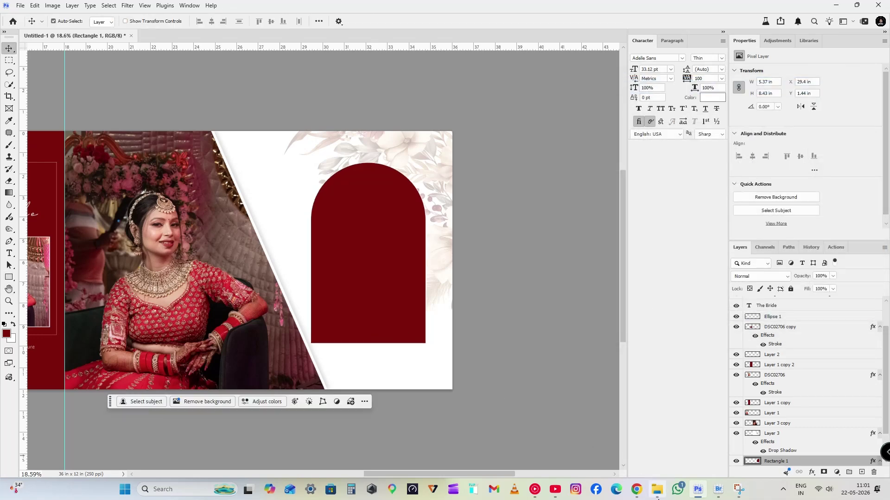
Place the portrait photo DSC02755 from the desktop's New folder into the spread, clipped to the arch
key(alt+Tab)
click(34, 133)
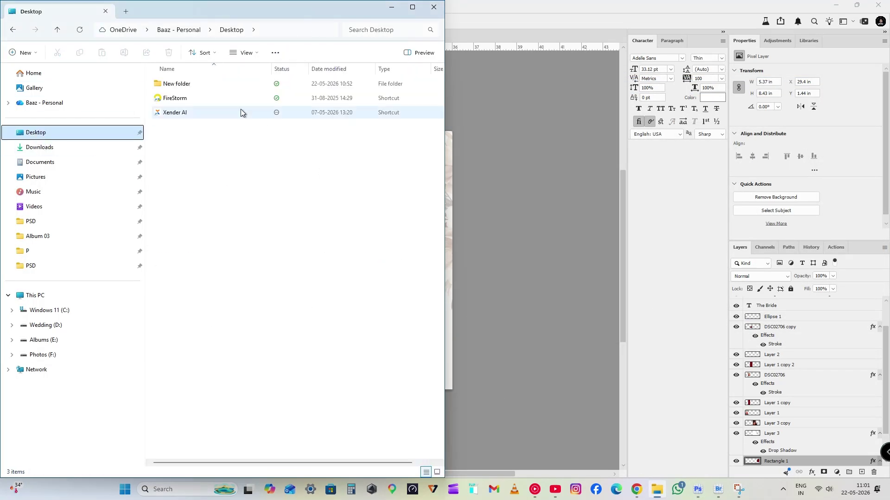
double_click(193, 86)
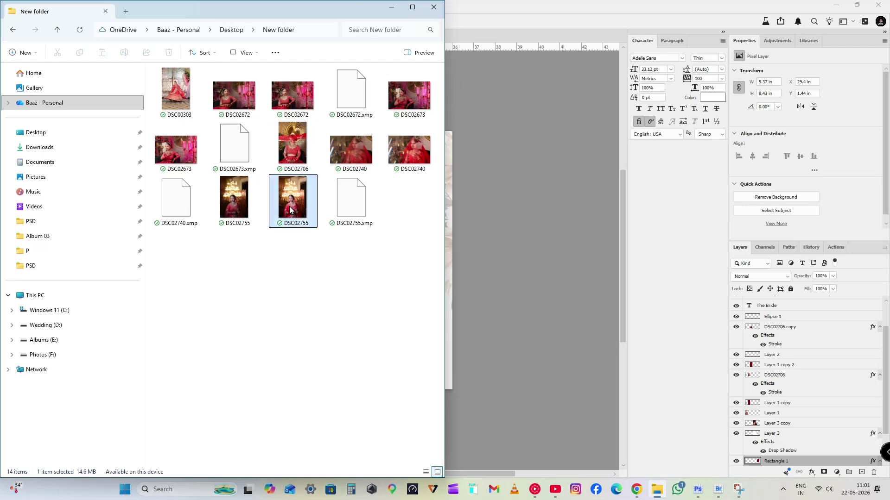
drag(293, 197, 583, 250)
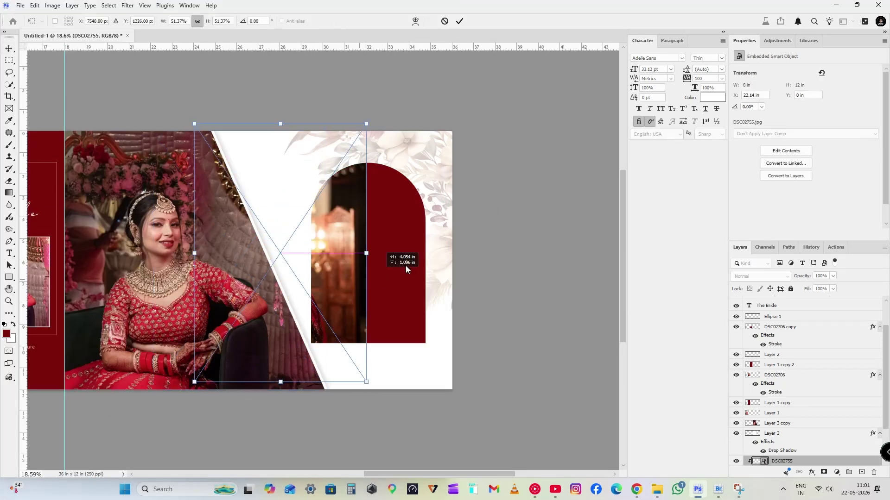
Scale the photo to about 51% so the bride is centred in the arch, and merge it with the arch layer
scroll(398, 257, down, 3)
scroll(401, 252, up, 3)
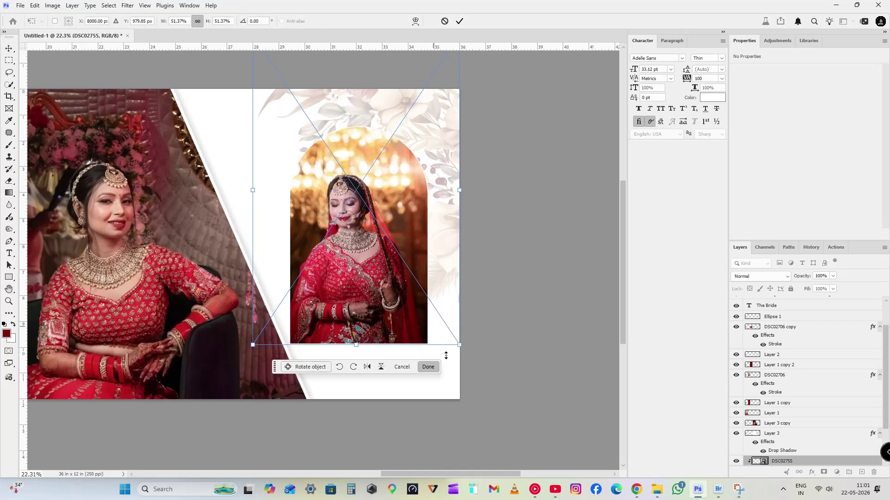
mouse_move(457, 347)
mouse_down()
mouse_move(427, 310)
mouse_move(448, 343)
mouse_move(478, 349)
mouse_move(462, 356)
mouse_up()
drag(398, 310, 399, 302)
key(Return)
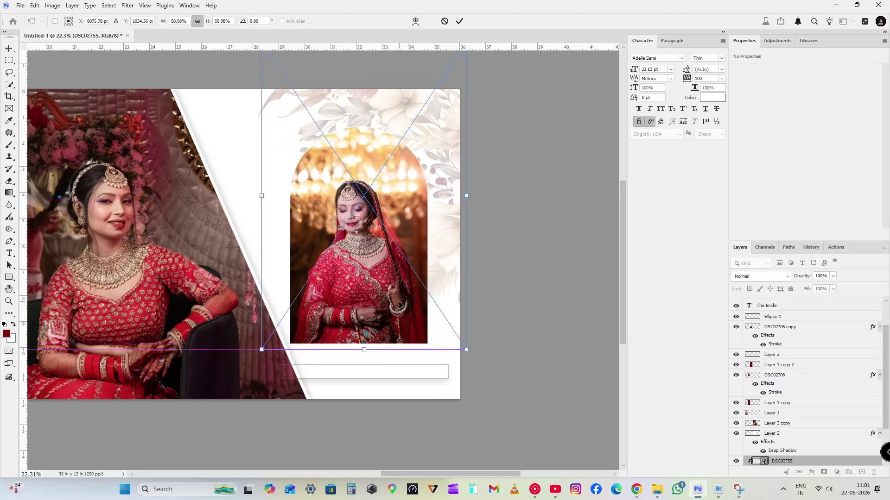
click(327, 242)
scroll(339, 246, down, 3)
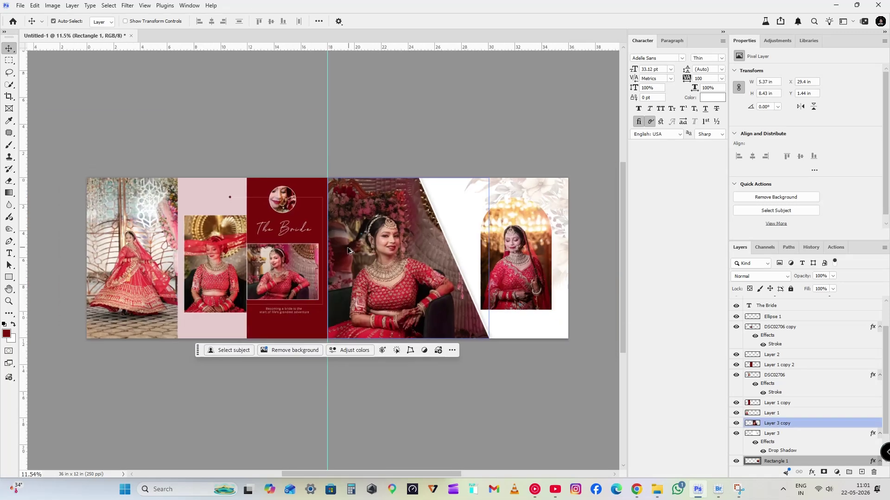
Close the Properties panel group and hide the Character panel group to enlarge the workspace
click(593, 139)
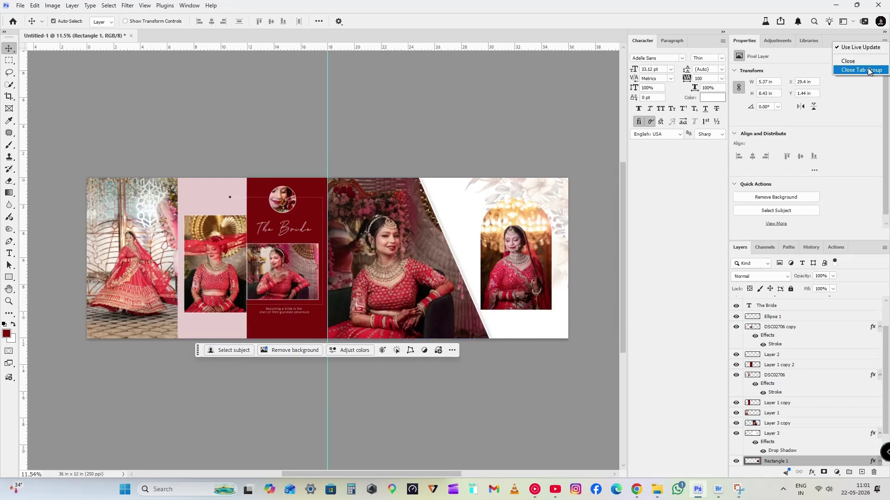
click(861, 70)
scroll(437, 236, up, 2)
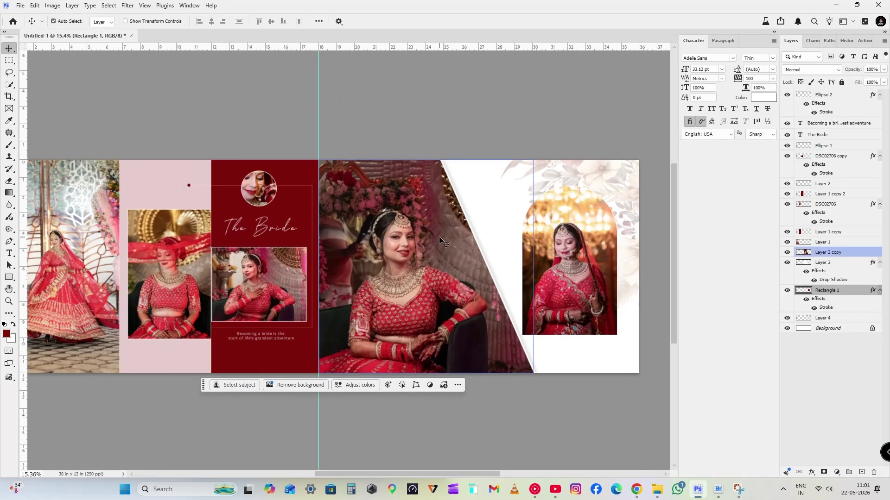
click(774, 41)
click(797, 256)
click(525, 224)
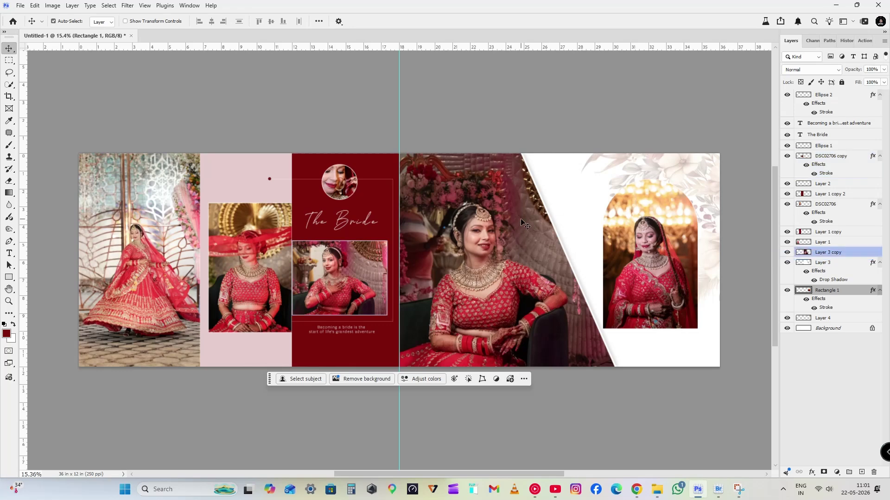
Add a new layer directly above the Background and paint a dark red 2700 px watercolour splash in the white area's lower outer corner
scroll(520, 220, down, 1)
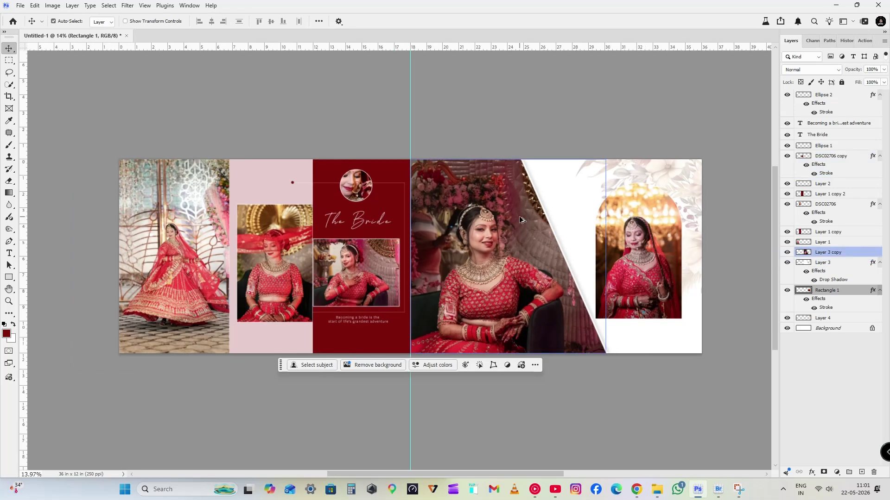
scroll(527, 224, up, 1)
drag(652, 301, 494, 292)
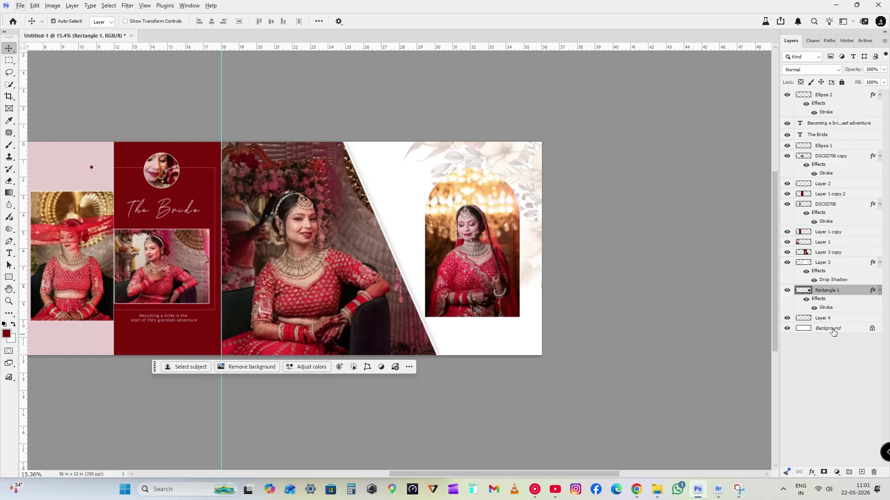
click(489, 343)
key(ctrl+shift+n)
key(Return)
key(b)
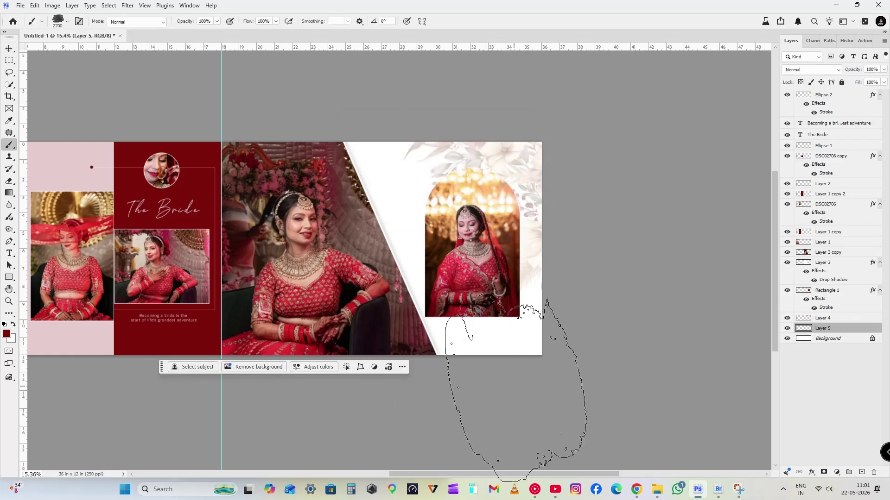
drag(503, 387, 527, 398)
key(ctrl+s)
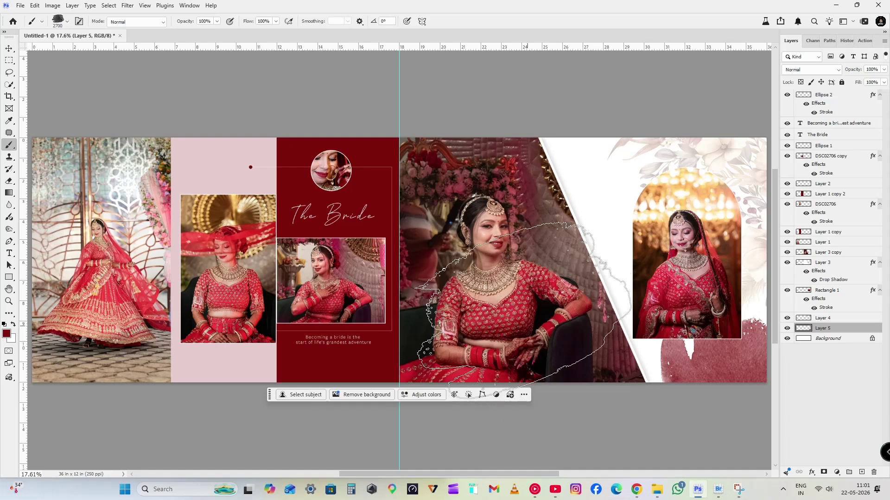
Review the whole album spread in the full-screen display modes, including the one with a black surround
scroll(514, 308, down, 1)
drag(531, 308, 508, 310)
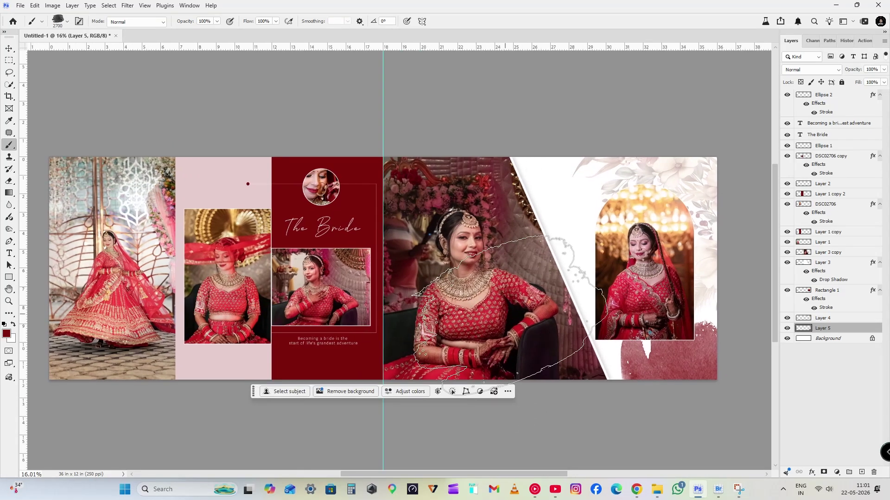
key(f)
key(f)
key(f)
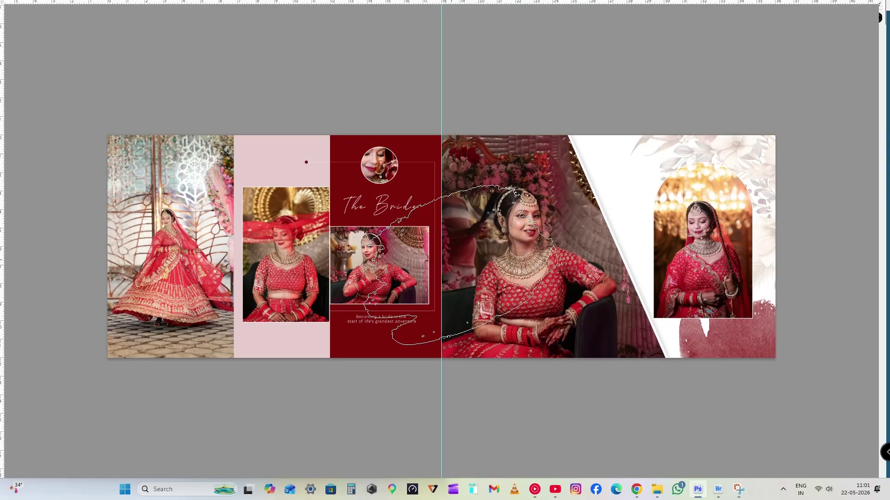
key(f)
key(f)
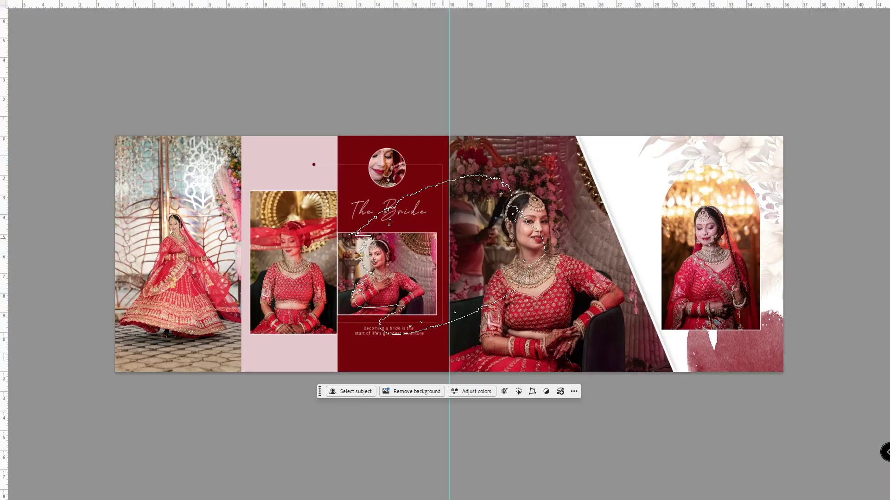
key(f)
key(f)
key(f)
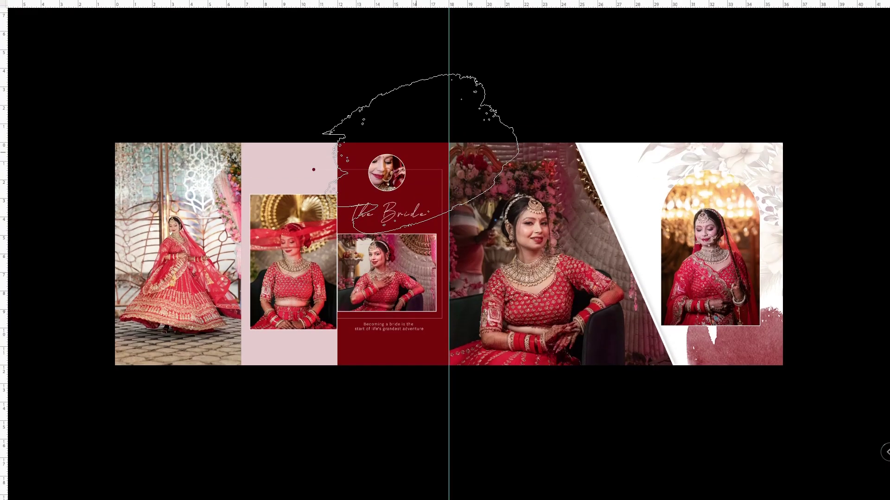